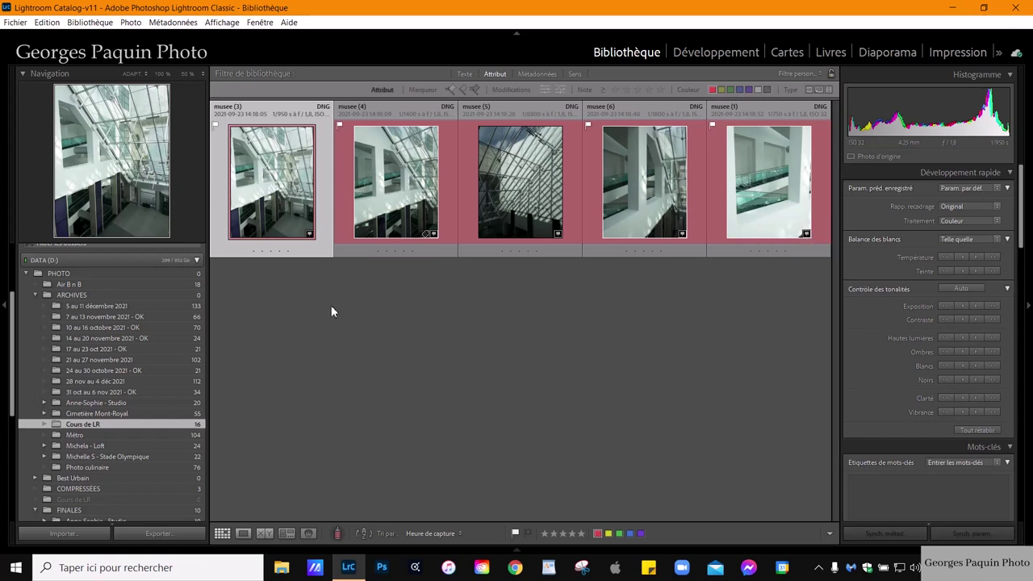
- Browse the atrium shots one by one, then open musee (4) from the grid
{"action": "double_click", "coordinate": [261, 185]}
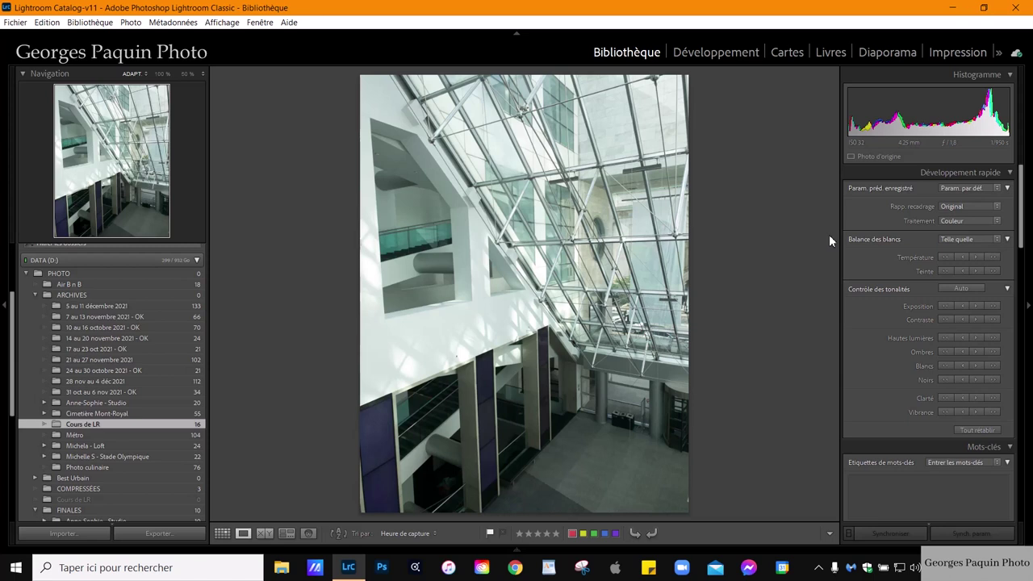
{"action": "key", "text": "Right"}
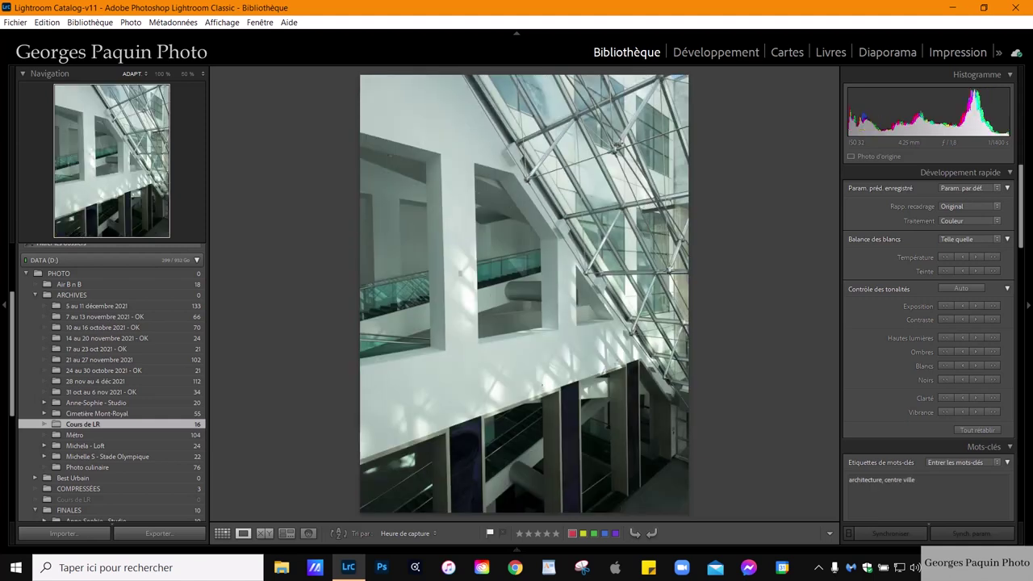
{"action": "key", "text": "Right"}
{"action": "key", "text": "Right"}
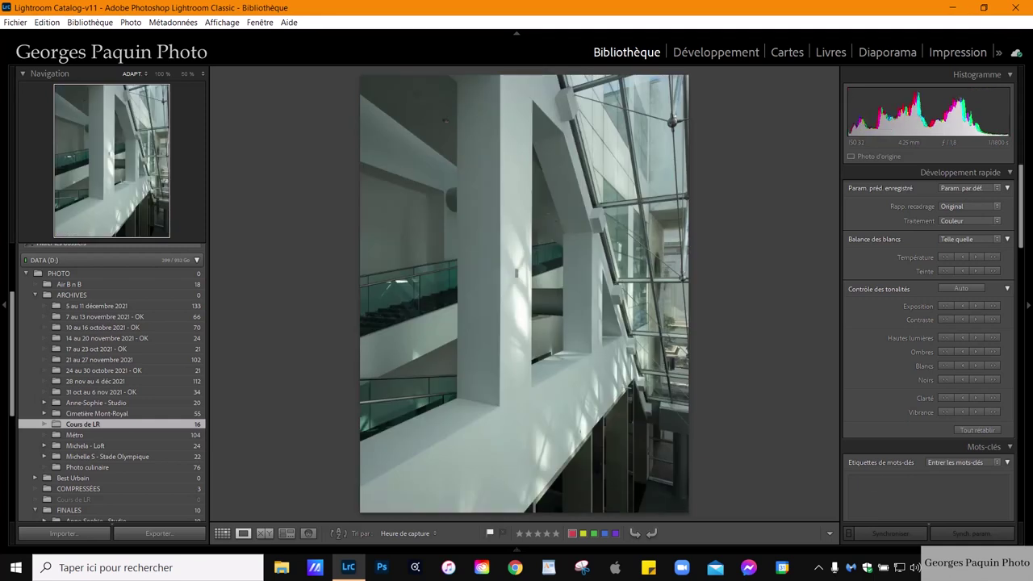
{"action": "key", "text": "Right"}
{"action": "key", "text": "g"}
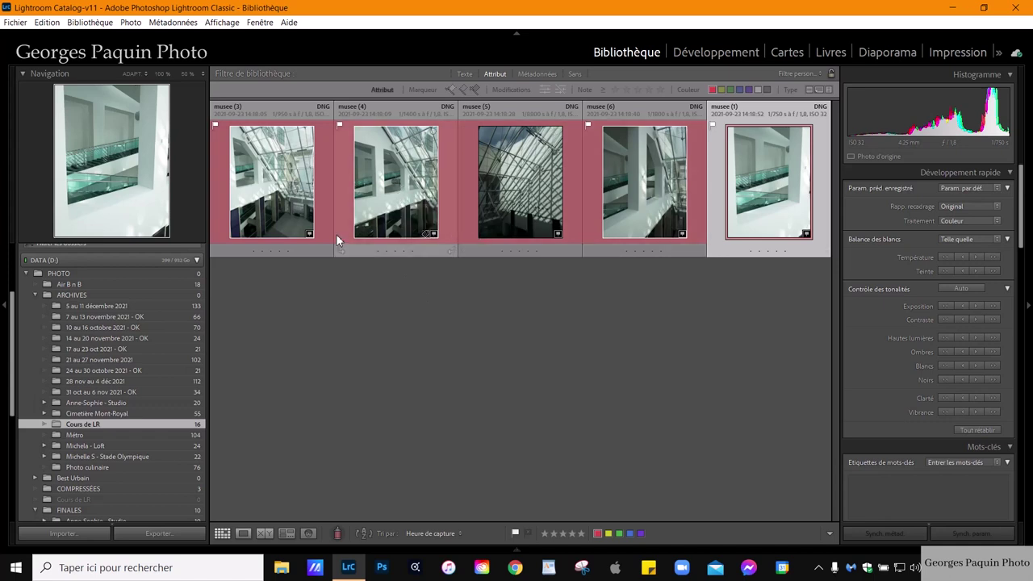
{"action": "double_click", "coordinate": [391, 193]}
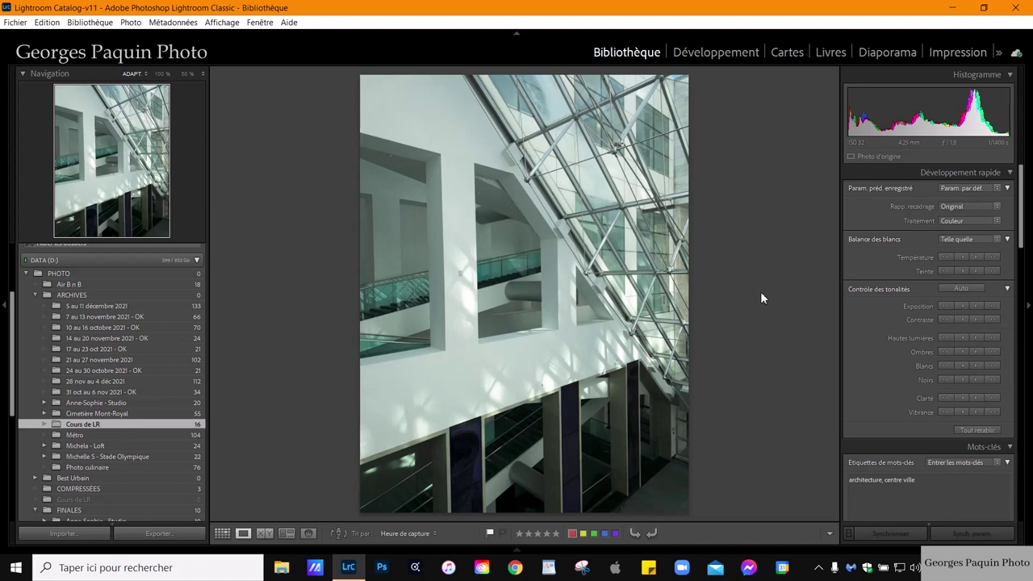
- Bring musee (4) into Develop and shape an S-curve in the tone curve
{"action": "left_click", "coordinate": [728, 55]}
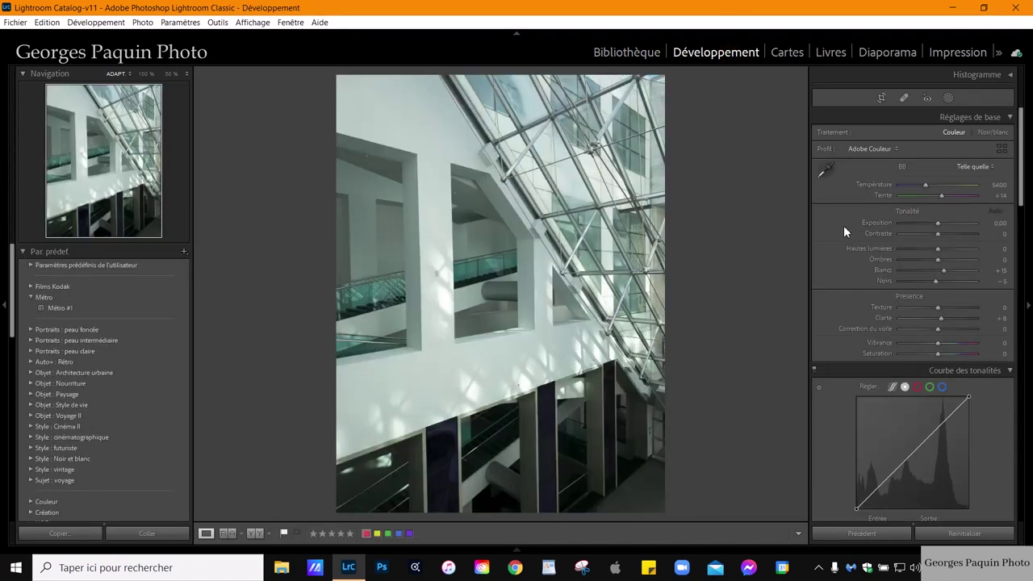
{"action": "scroll", "coordinate": [843, 226], "scroll_direction": "down", "scroll_amount": 3}
{"action": "scroll", "coordinate": [844, 224], "scroll_direction": "down", "scroll_amount": 3}
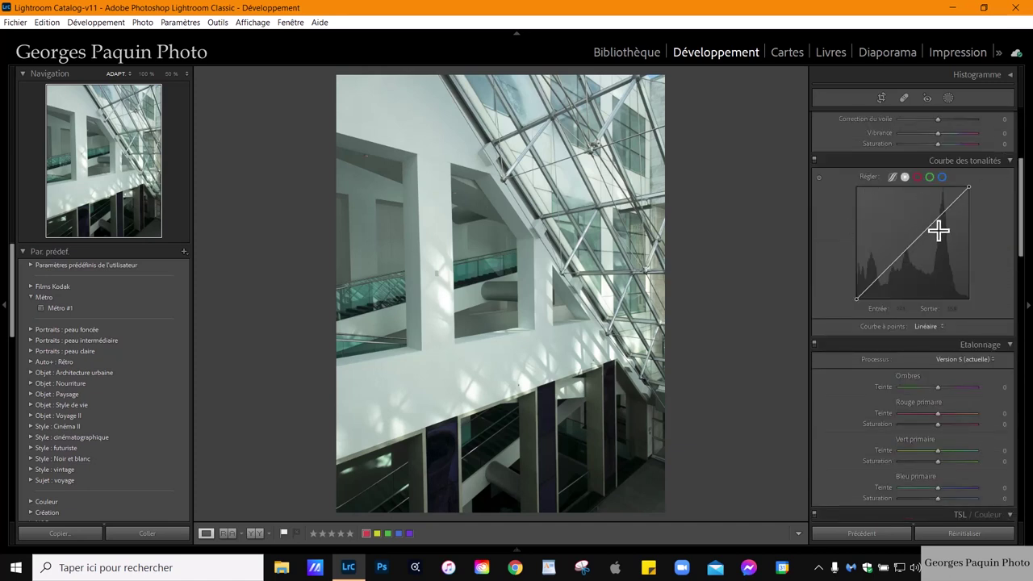
{"action": "left_click_drag", "start_coordinate": [938, 231], "coordinate": [930, 214]}
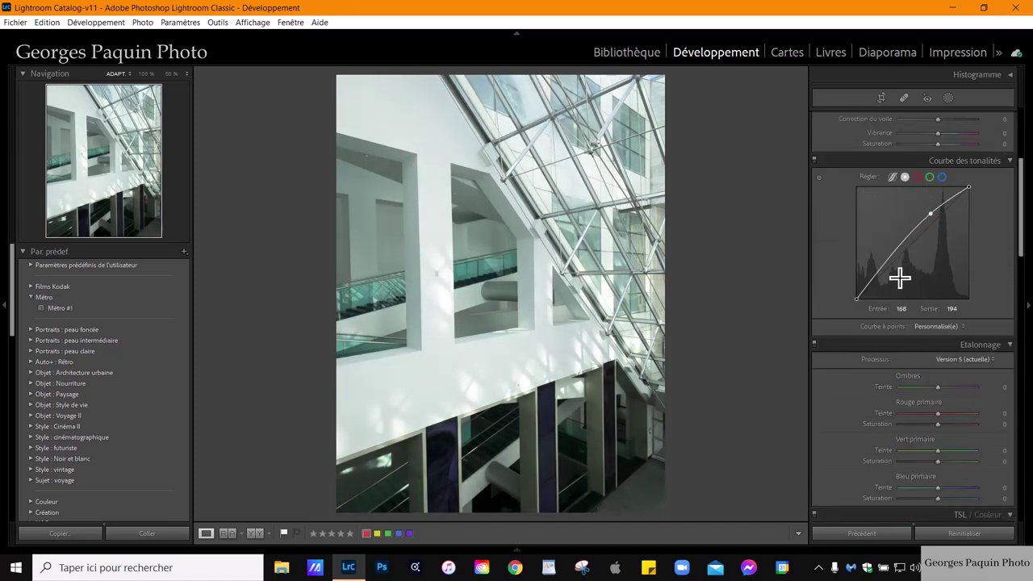
{"action": "left_click_drag", "start_coordinate": [885, 271], "coordinate": [878, 279]}
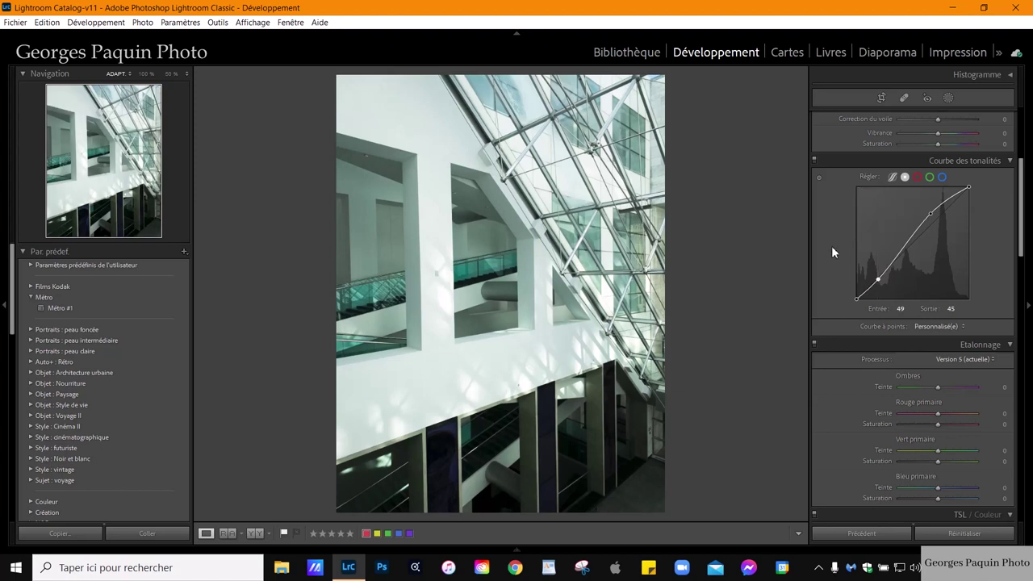
- Set blacks to -31, lift whites and shadows to +48, exposure to -0,10
{"action": "scroll", "coordinate": [839, 252], "scroll_direction": "up", "scroll_amount": 3}
{"action": "mouse_move", "coordinate": [934, 281]}
{"action": "left_mouse_down"}
{"action": "mouse_move", "coordinate": [923, 282]}
{"action": "mouse_move", "coordinate": [952, 259]}
{"action": "mouse_move", "coordinate": [912, 268]}
{"action": "left_mouse_up"}
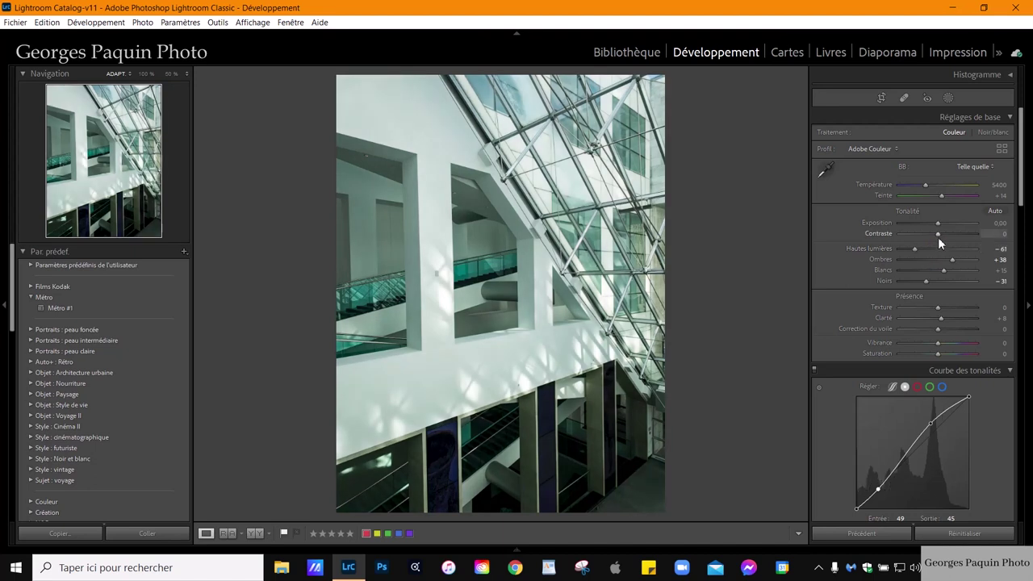
{"action": "left_click", "coordinate": [942, 270]}
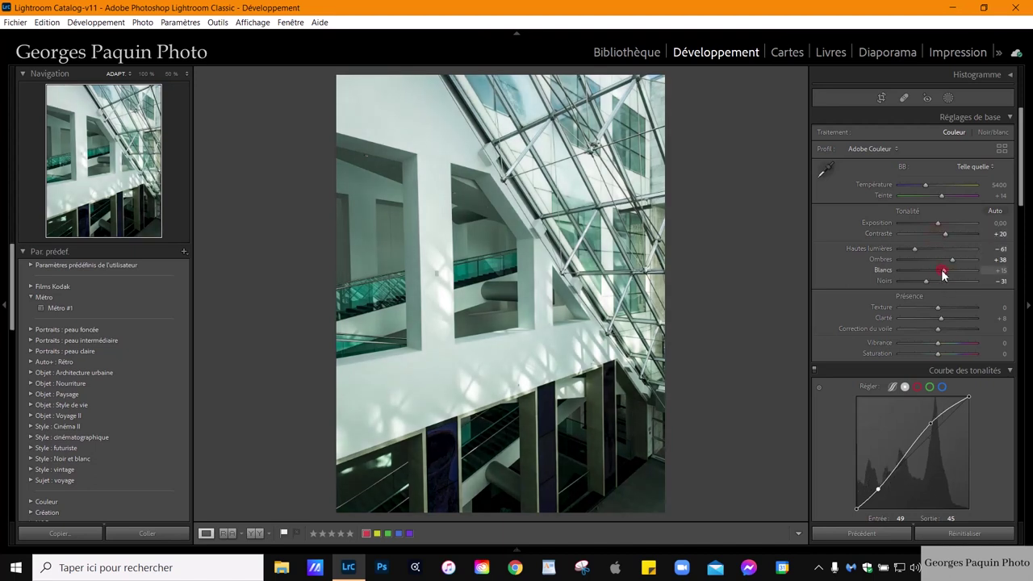
{"action": "left_click_drag", "start_coordinate": [952, 259], "coordinate": [956, 259]}
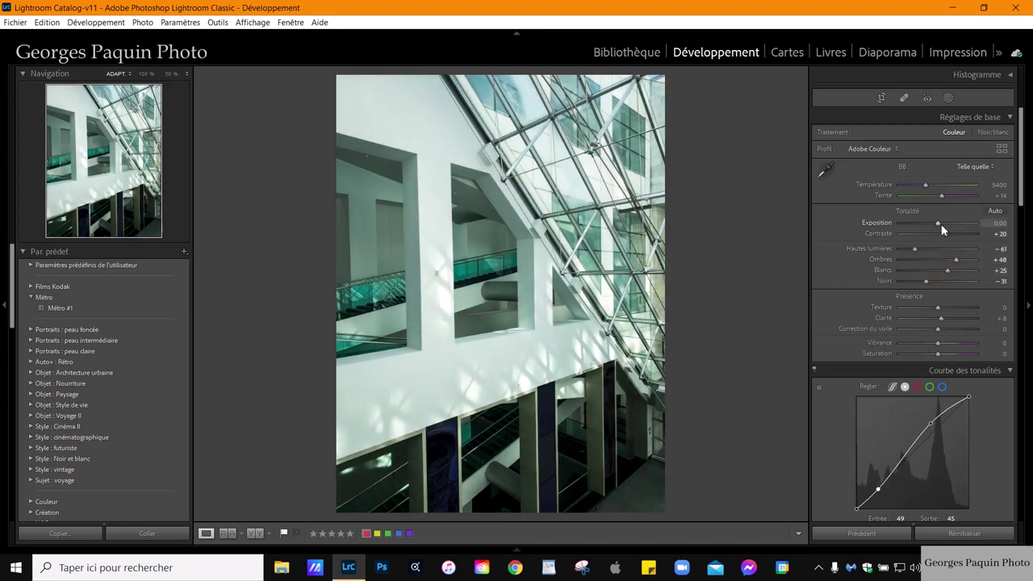
{"action": "left_click", "coordinate": [938, 223]}
{"action": "left_click_drag", "start_coordinate": [940, 223], "coordinate": [938, 224]}
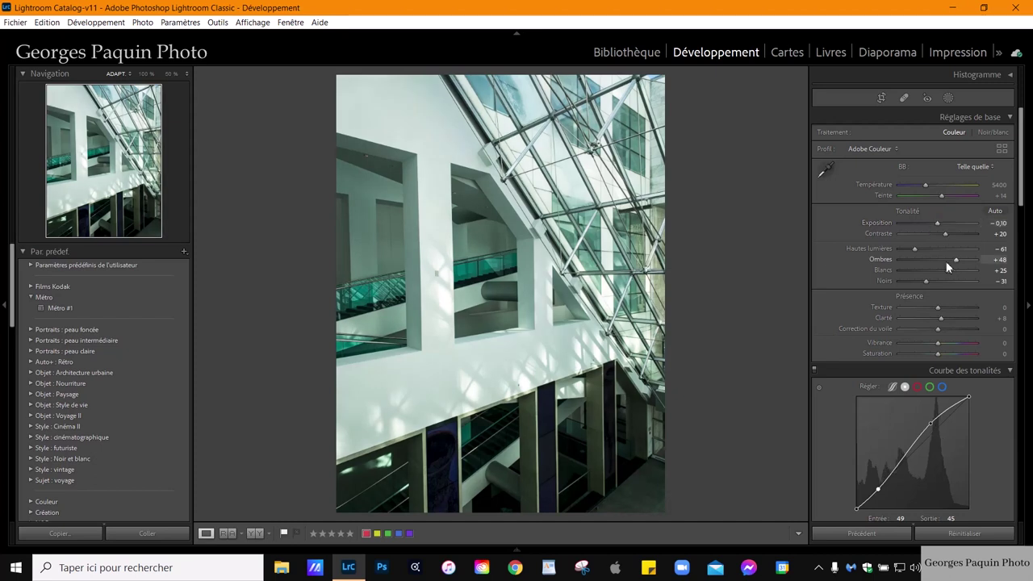
- Add a midtone point to the tone curve and ease the shadows back slightly
{"action": "left_click_drag", "start_coordinate": [898, 466], "coordinate": [897, 462]}
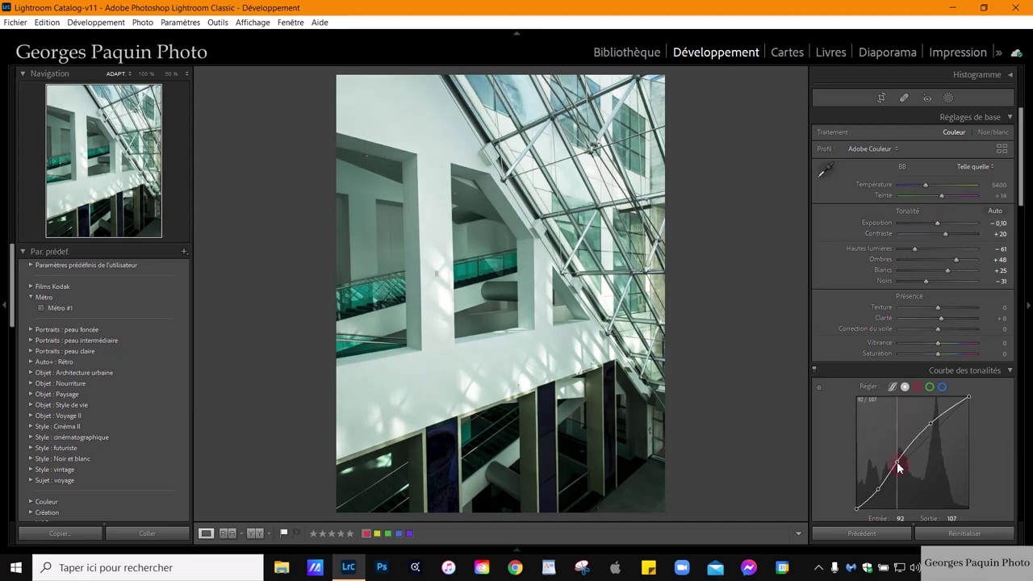
{"action": "scroll", "coordinate": [881, 388], "scroll_direction": "down", "scroll_amount": 3}
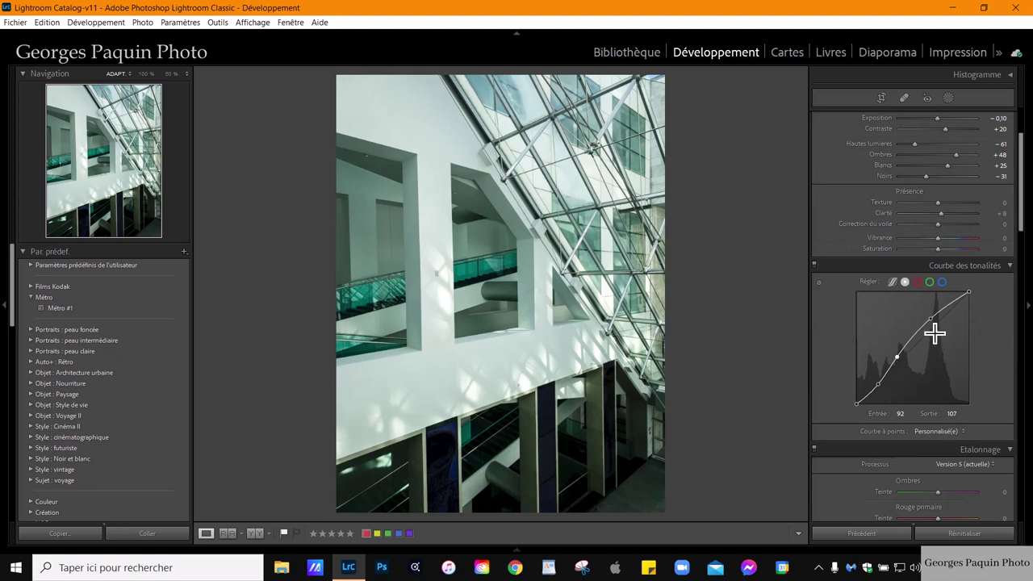
{"action": "scroll", "coordinate": [850, 329], "scroll_direction": "up", "scroll_amount": 3}
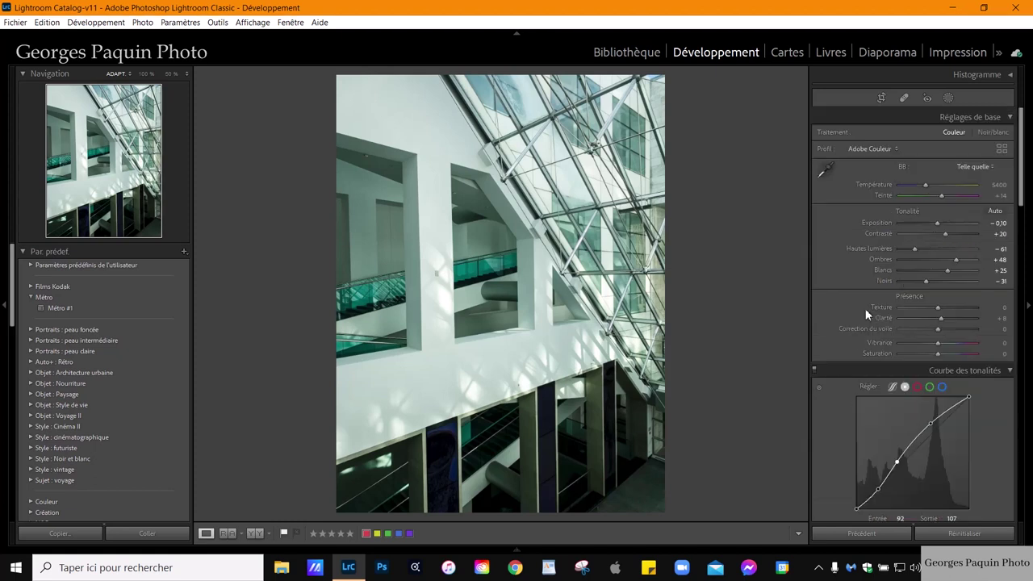
{"action": "left_click_drag", "start_coordinate": [955, 259], "coordinate": [948, 272]}
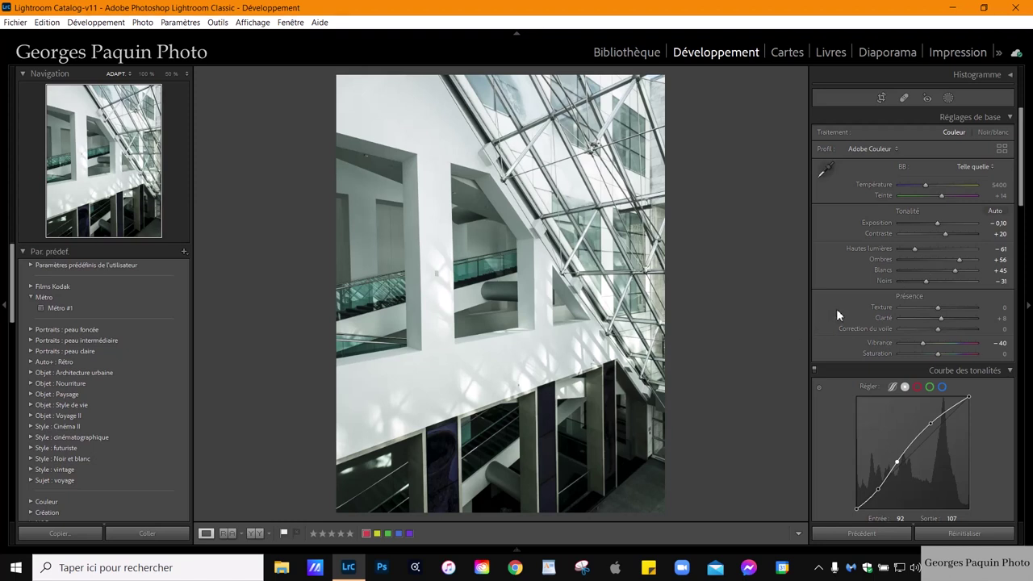
- Grade shadows blue with -17 luminance and midtones cyan-green, slightly brighter
{"action": "scroll", "coordinate": [836, 312], "scroll_direction": "down", "scroll_amount": 5}
{"action": "scroll", "coordinate": [837, 312], "scroll_direction": "down", "scroll_amount": 5}
{"action": "scroll", "coordinate": [836, 312], "scroll_direction": "down", "scroll_amount": 5}
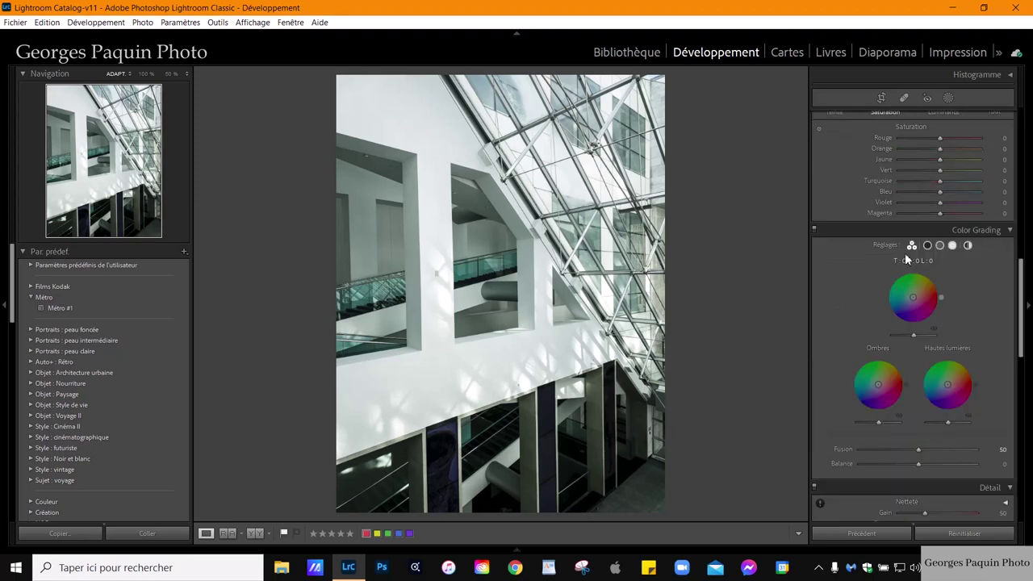
{"action": "left_click", "coordinate": [927, 245]}
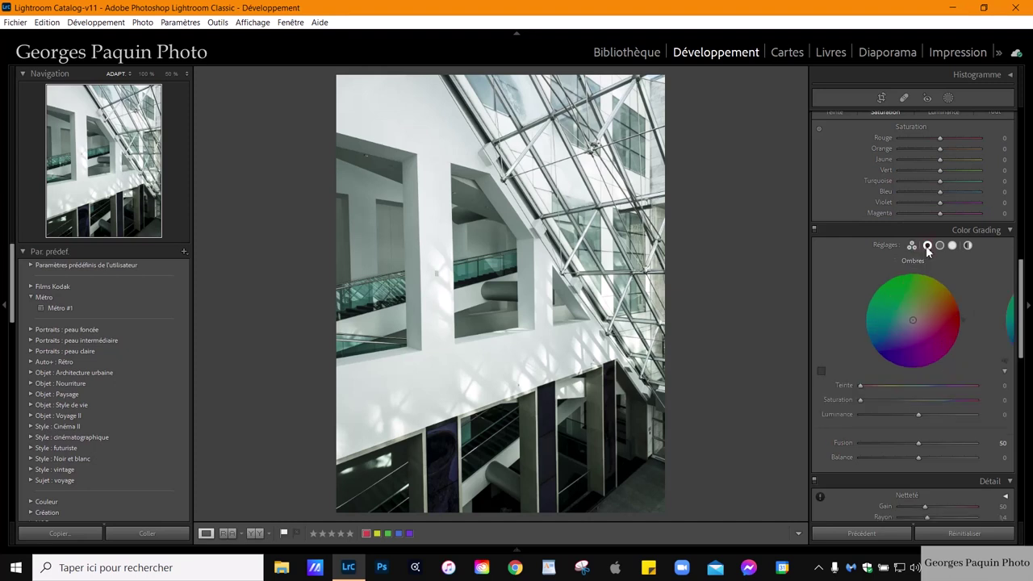
{"action": "left_click_drag", "start_coordinate": [912, 321], "coordinate": [909, 325]}
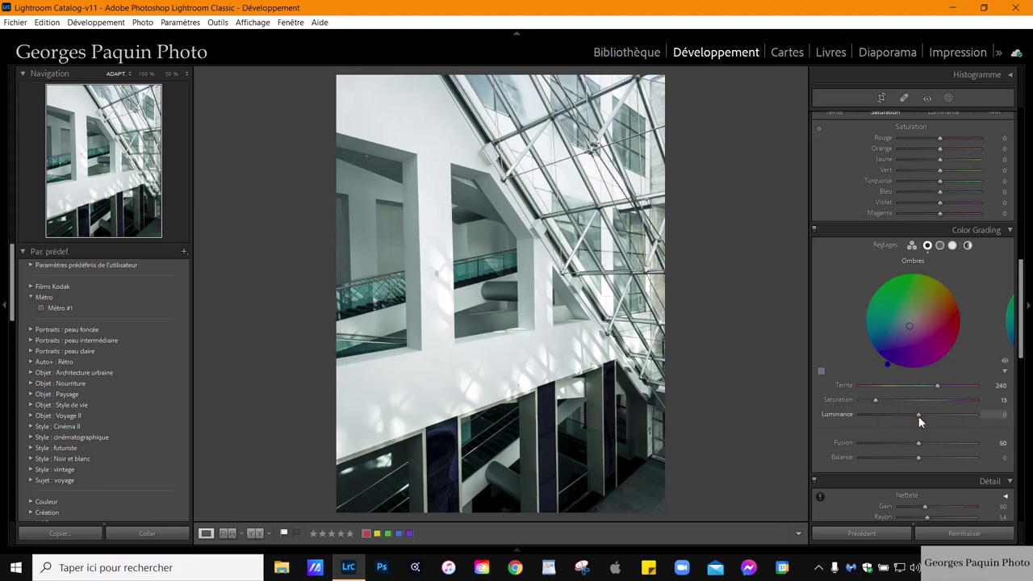
{"action": "left_click_drag", "start_coordinate": [918, 415], "coordinate": [907, 416]}
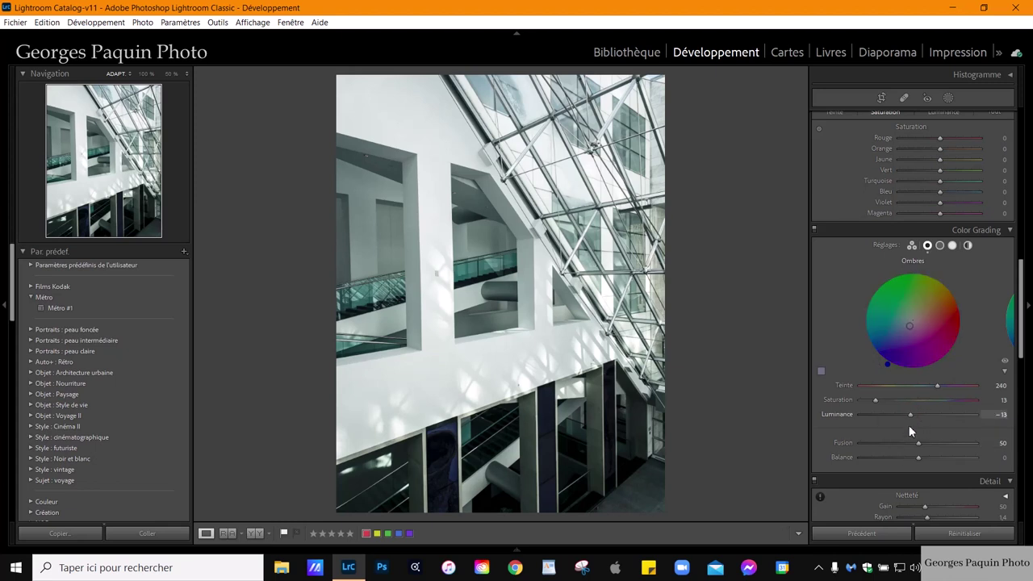
{"action": "left_click", "coordinate": [939, 246]}
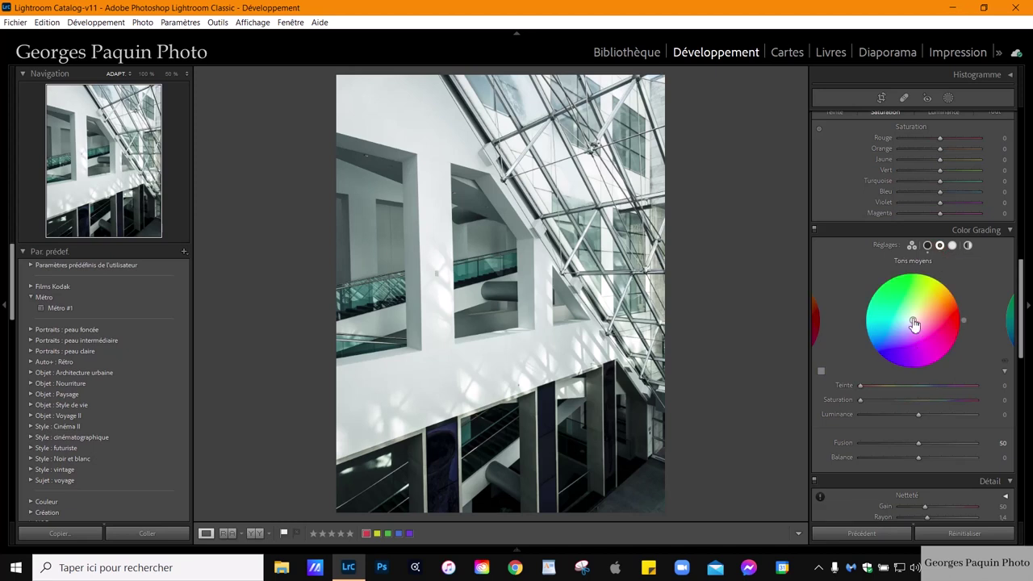
{"action": "left_click_drag", "start_coordinate": [913, 325], "coordinate": [864, 307]}
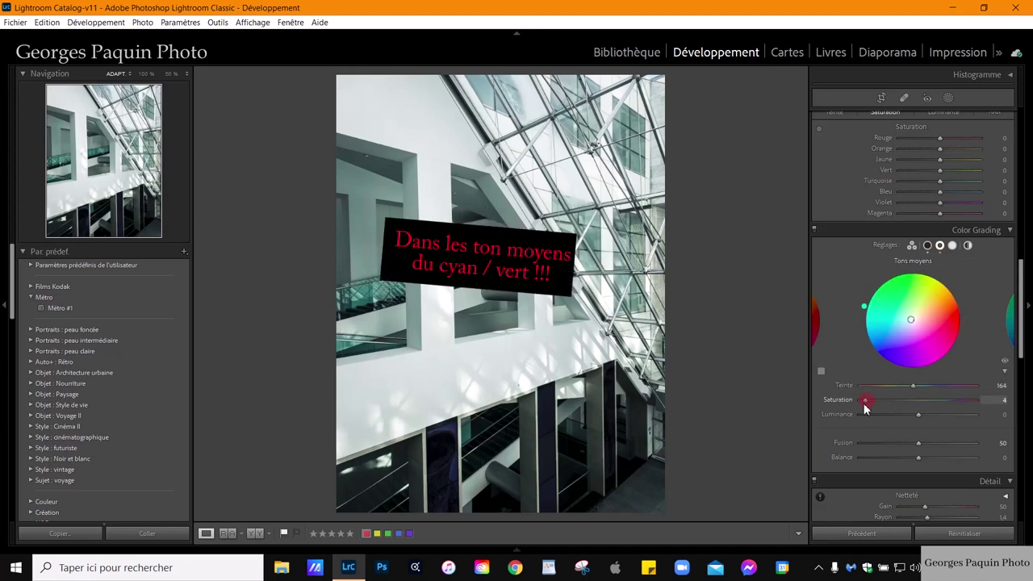
{"action": "left_click_drag", "start_coordinate": [916, 415], "coordinate": [922, 413]}
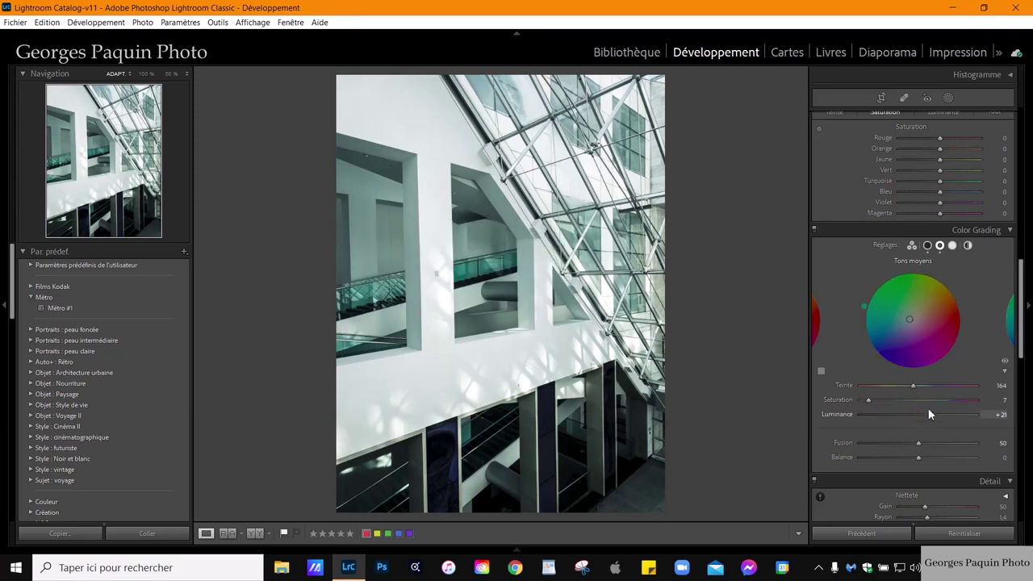
- Tint highlights yellow at hue 76, darker, and set balance -40, blend 61
{"action": "left_click", "coordinate": [952, 245]}
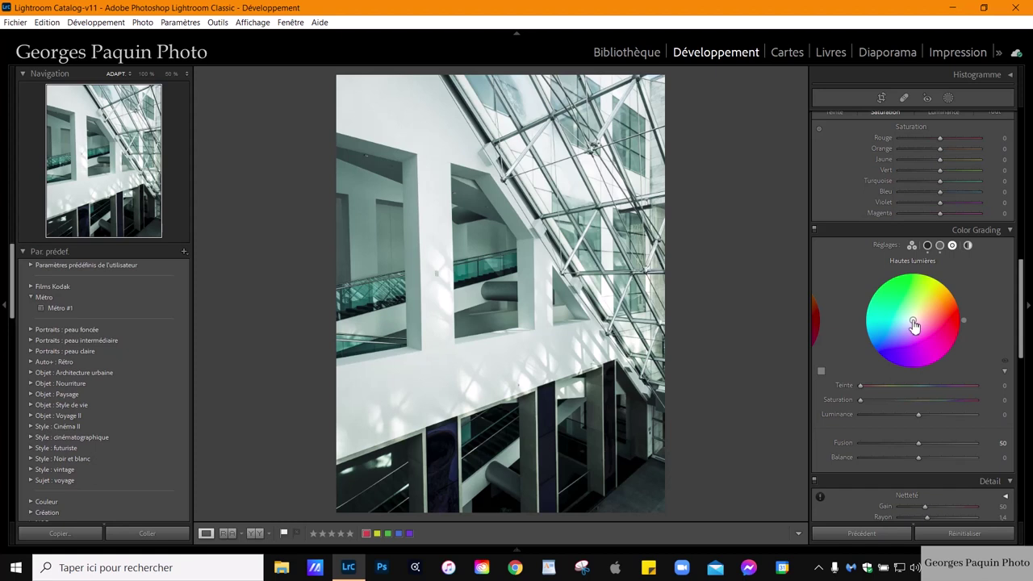
{"action": "left_click_drag", "start_coordinate": [912, 320], "coordinate": [920, 317]}
{"action": "left_click_drag", "start_coordinate": [933, 275], "coordinate": [923, 271]}
{"action": "mouse_move", "coordinate": [919, 413]}
{"action": "left_mouse_down"}
{"action": "mouse_move", "coordinate": [906, 415]}
{"action": "mouse_move", "coordinate": [913, 420]}
{"action": "left_mouse_up"}
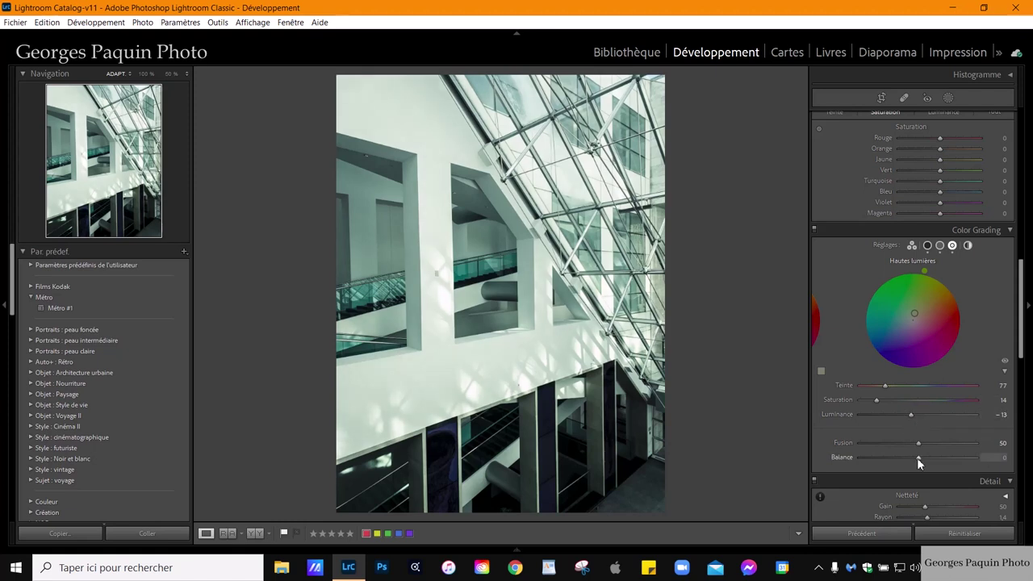
{"action": "left_click_drag", "start_coordinate": [893, 482], "coordinate": [894, 482]}
{"action": "left_click_drag", "start_coordinate": [928, 442], "coordinate": [930, 442]}
{"action": "scroll", "coordinate": [855, 304], "scroll_direction": "up", "scroll_amount": 5}
{"action": "scroll", "coordinate": [855, 304], "scroll_direction": "up", "scroll_amount": 5}
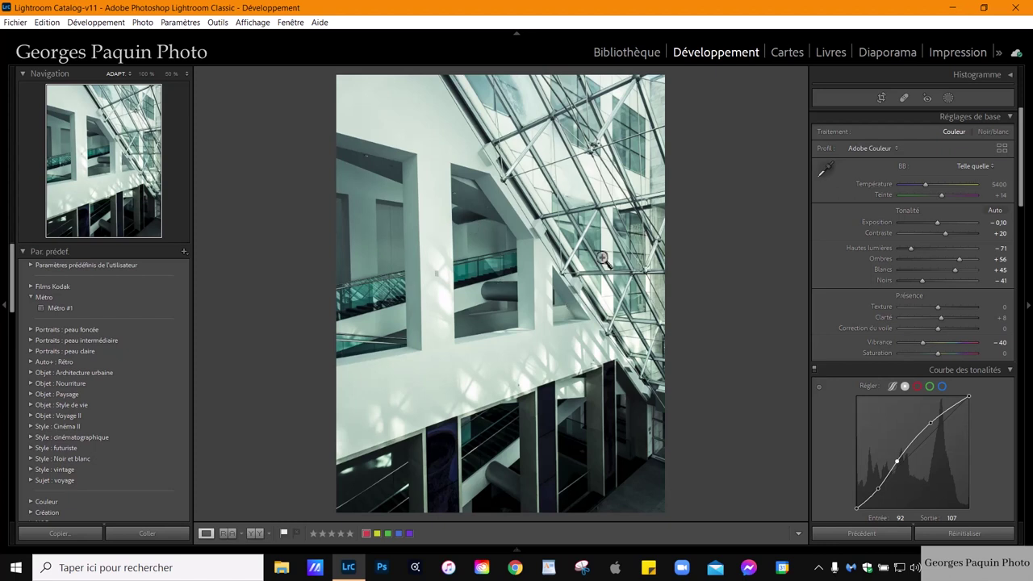
- Switch back to the Library grid of the five musee photos
{"action": "key", "text": "g"}
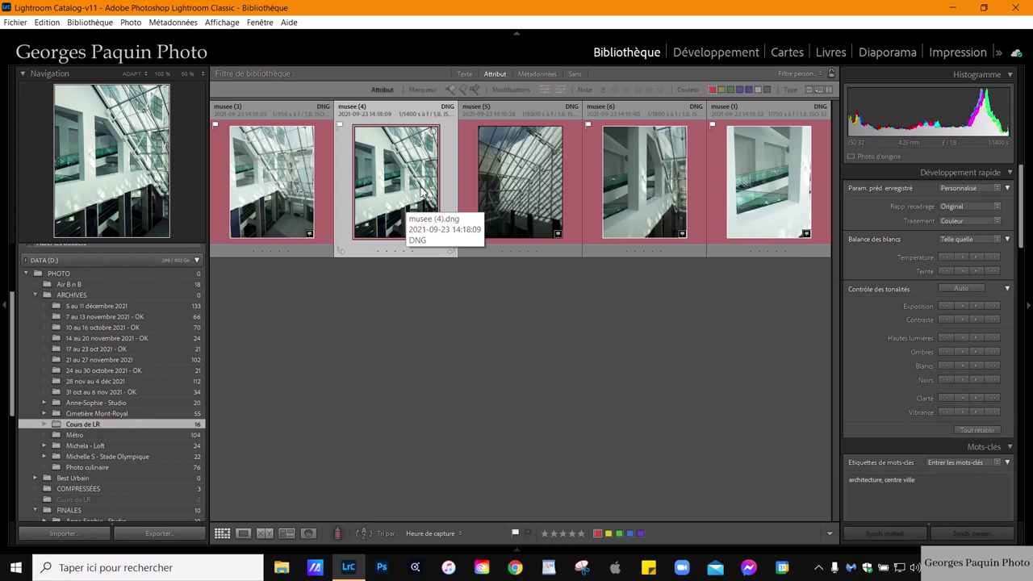
{"action": "mouse_move", "coordinate": [520, 182]}
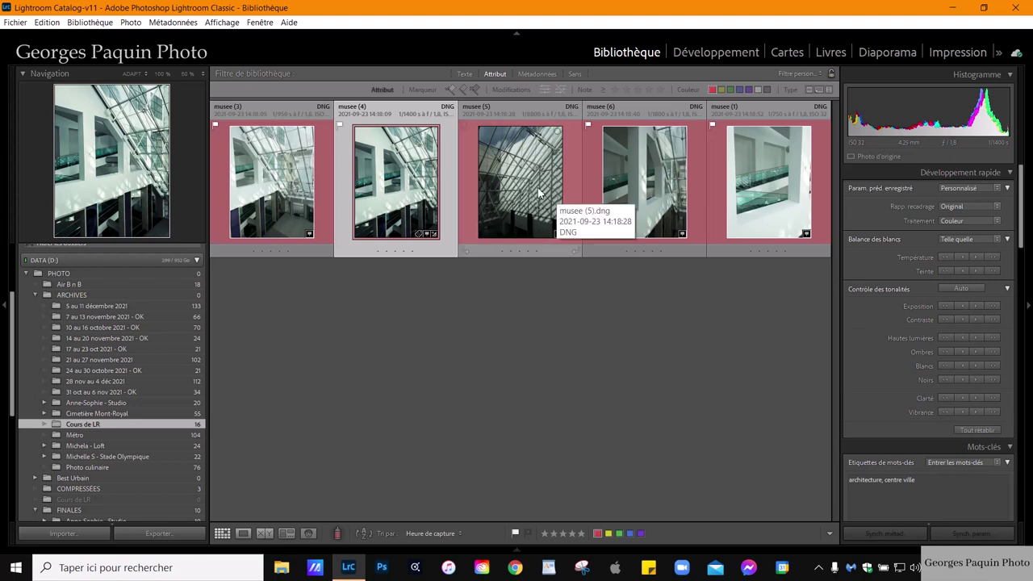
- Select all five musee photos and open Synchroniser les paramètres
{"action": "key", "text": "ctrl+a"}
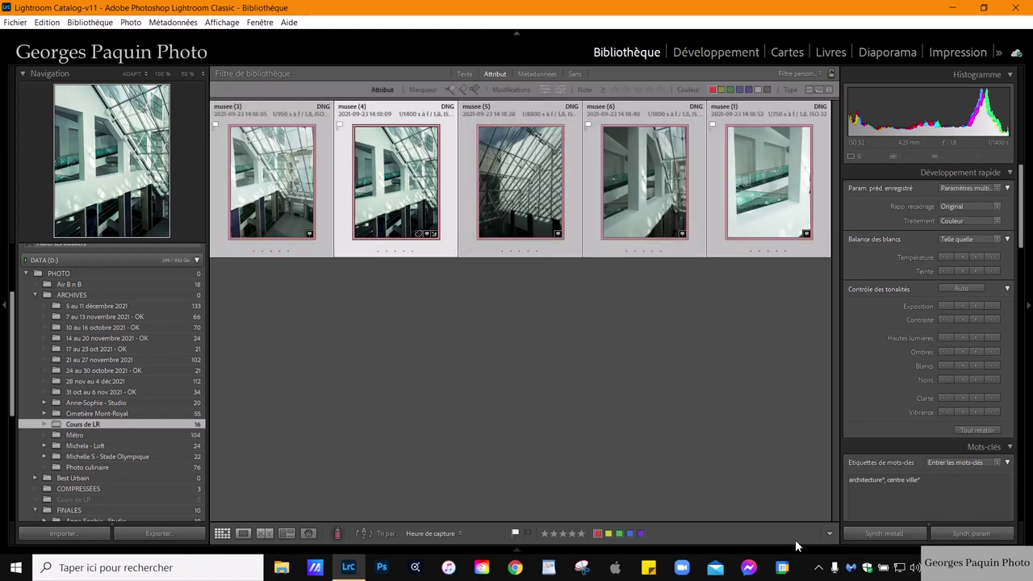
{"action": "left_click", "coordinate": [977, 536]}
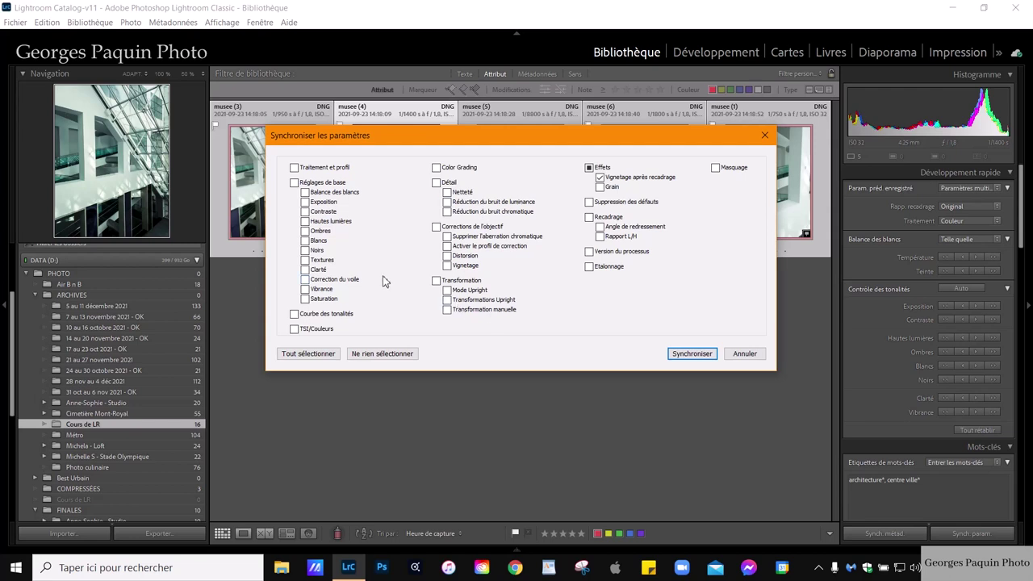
- Sync every setting except Masking, Crop and Lens Corrections across the photos
{"action": "left_click", "coordinate": [313, 355]}
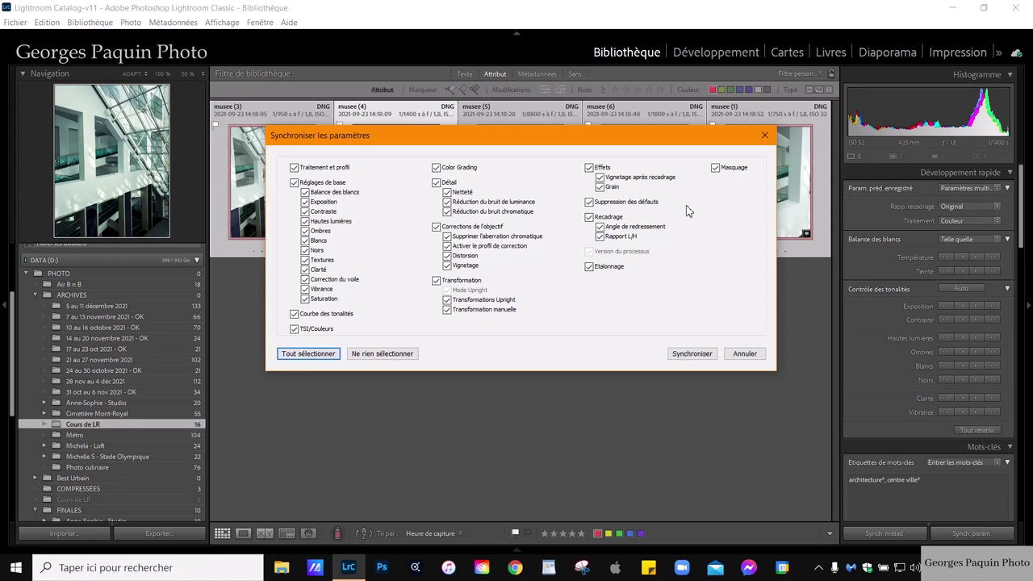
{"action": "left_click", "coordinate": [715, 169]}
{"action": "left_click", "coordinate": [590, 217]}
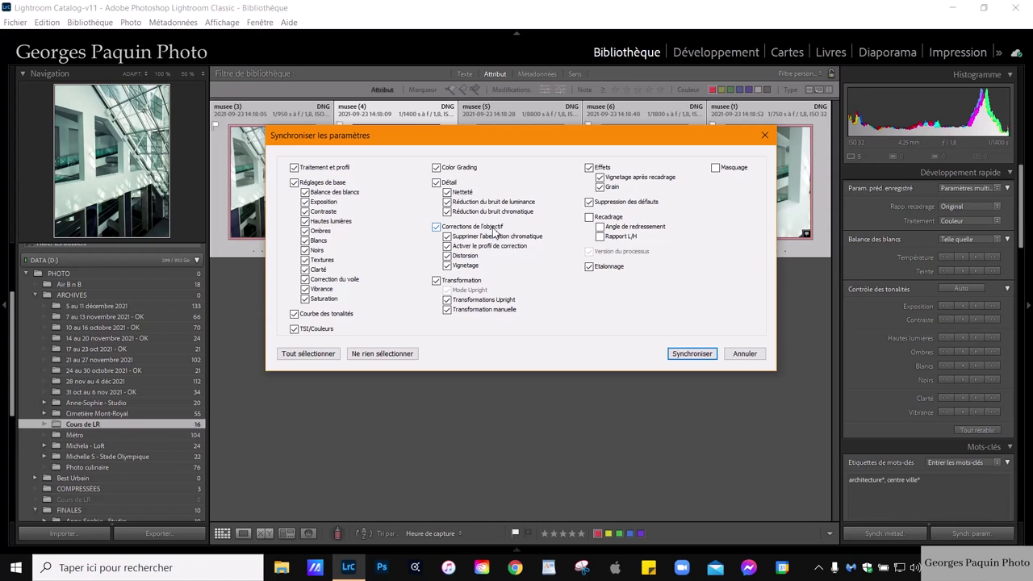
{"action": "left_click", "coordinate": [492, 227]}
{"action": "left_click", "coordinate": [692, 355]}
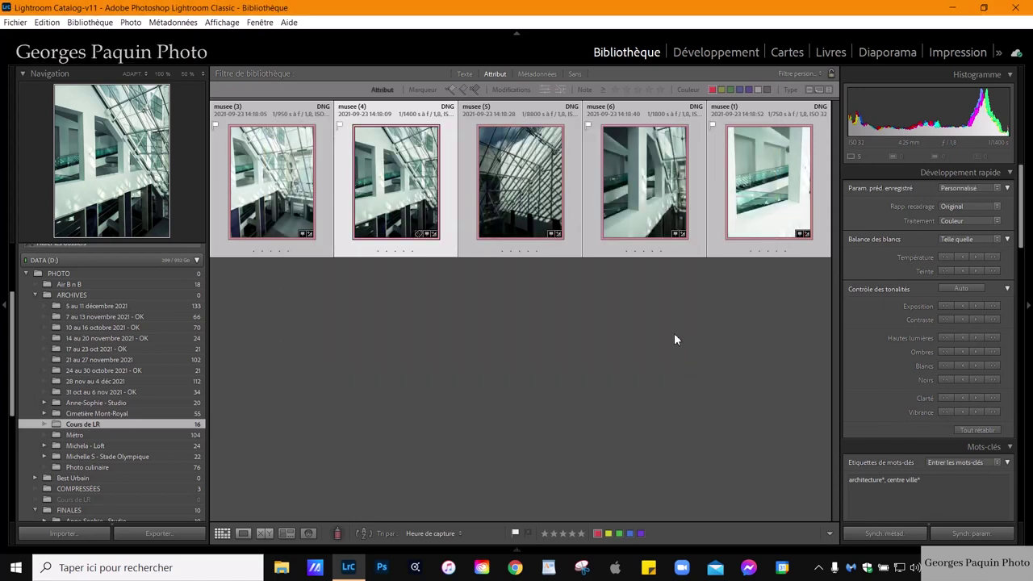
- Open musee (3) in Develop and nudge its exposure up slightly
{"action": "left_click", "coordinate": [646, 378]}
{"action": "left_click", "coordinate": [419, 188]}
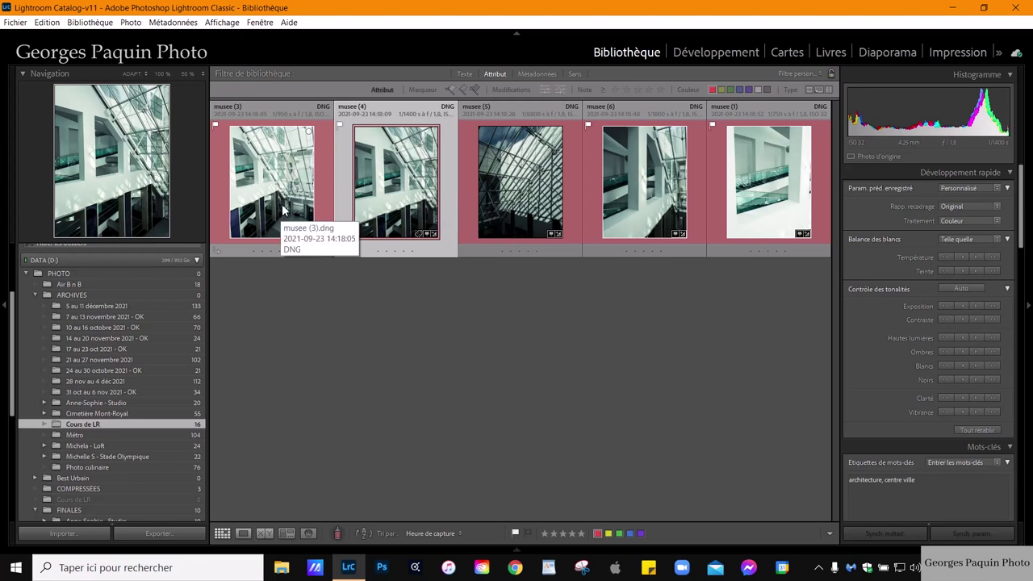
{"action": "double_click", "coordinate": [282, 210]}
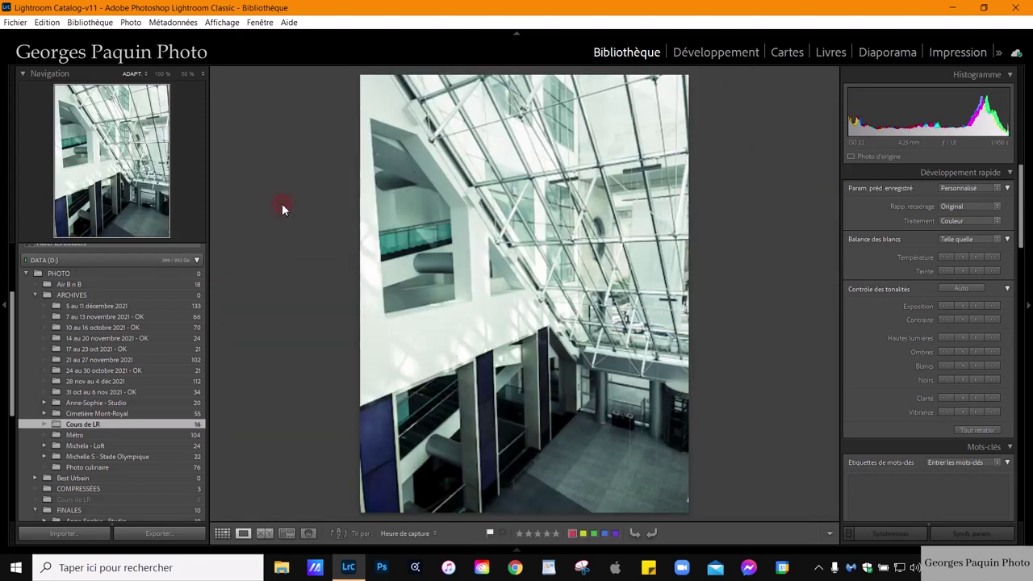
{"action": "left_click", "coordinate": [702, 53]}
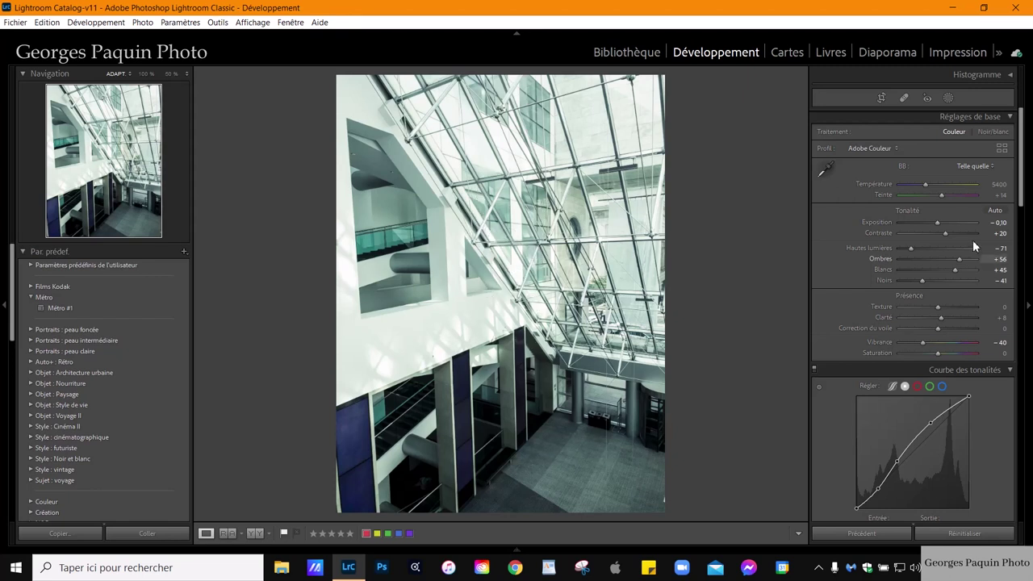
{"action": "left_click_drag", "start_coordinate": [935, 223], "coordinate": [934, 222]}
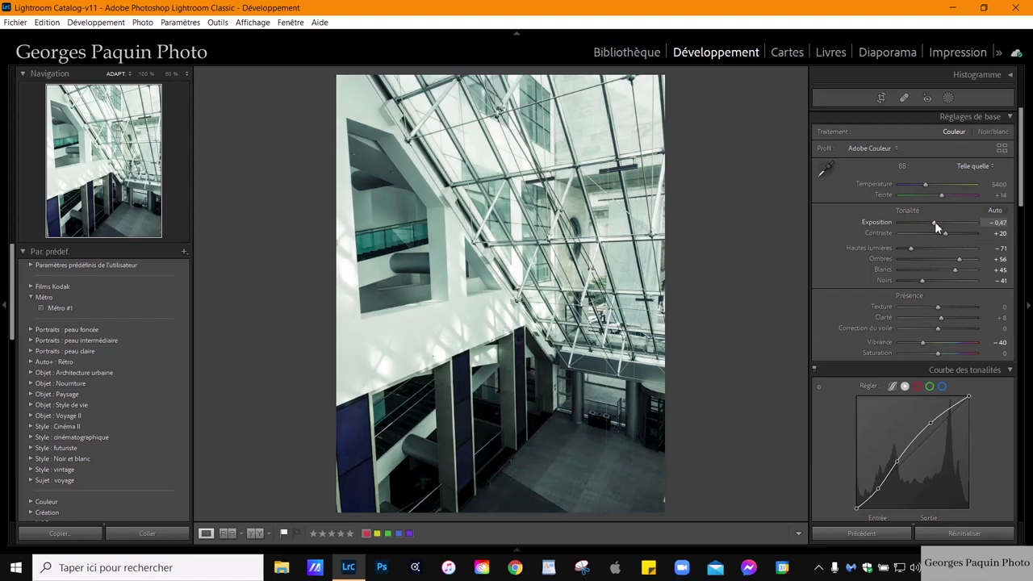
- Brighten the glass-roof photo's exposure to +0,36
{"action": "key", "text": "Right"}
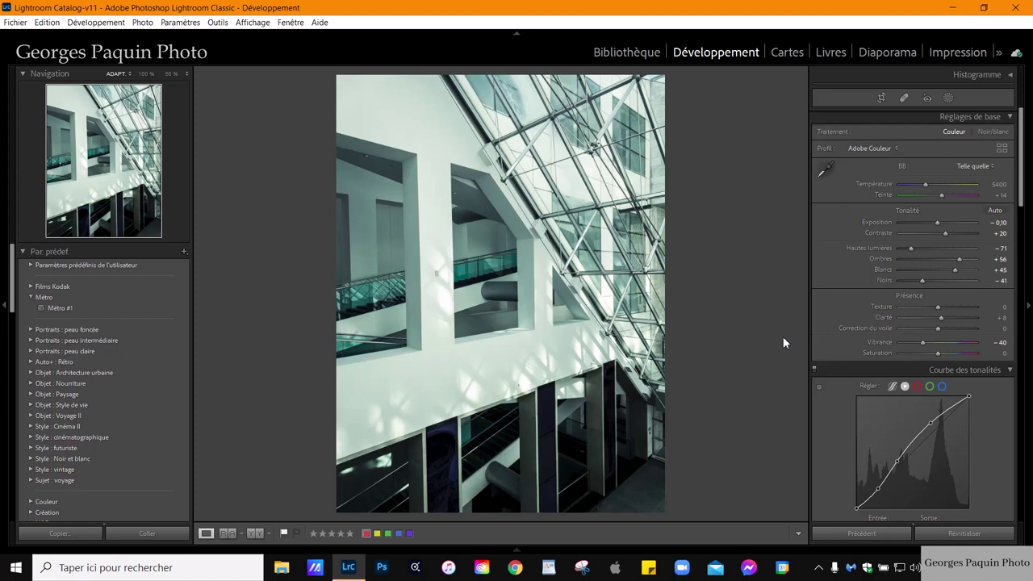
{"action": "key", "text": "Right"}
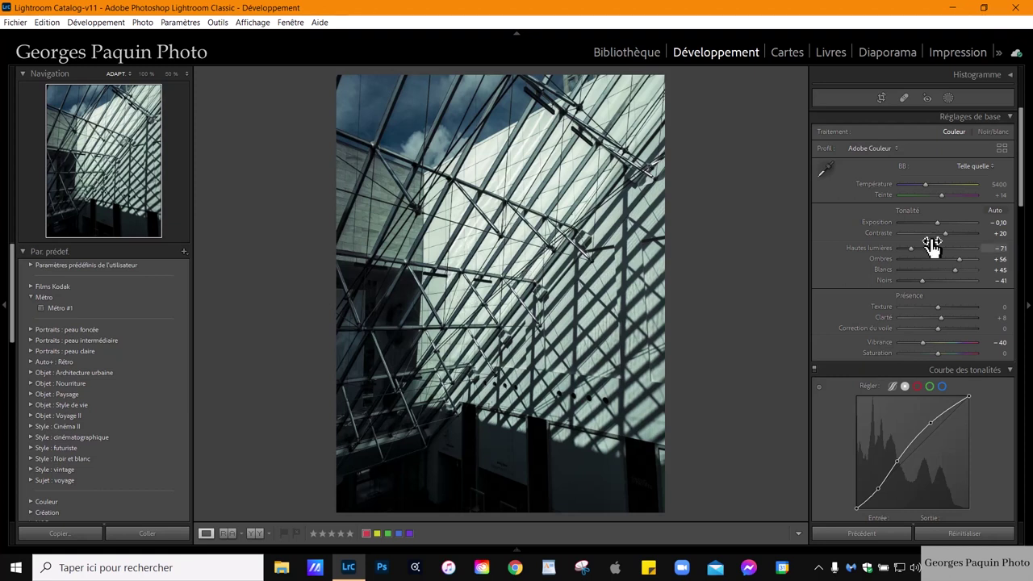
{"action": "left_click_drag", "start_coordinate": [937, 222], "coordinate": [942, 228]}
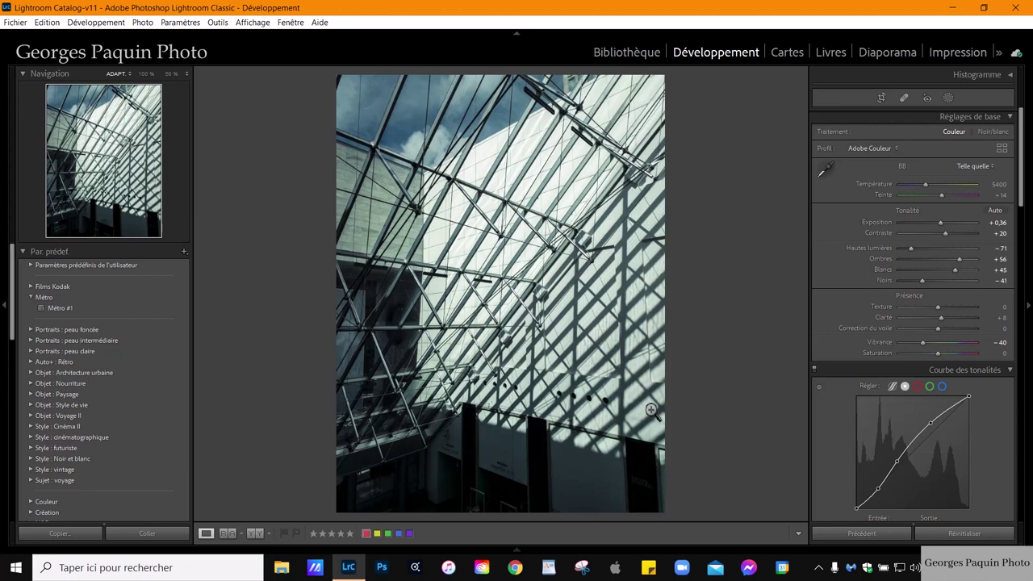
{"action": "key", "text": "p"}
- Step through the remaining photos, then return to the library thumbnail grid
{"action": "key", "text": "Right"}
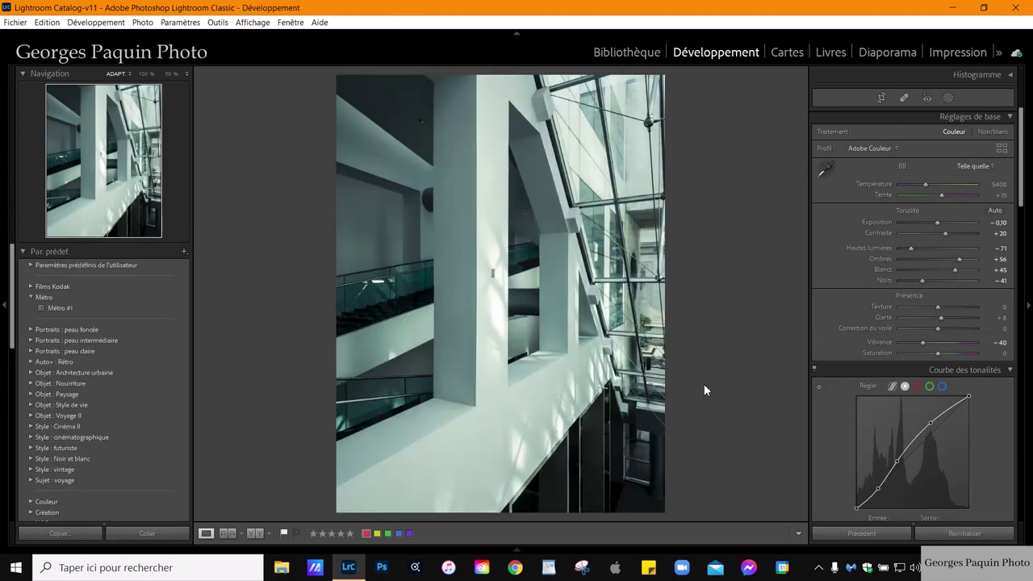
{"action": "key", "text": "Right"}
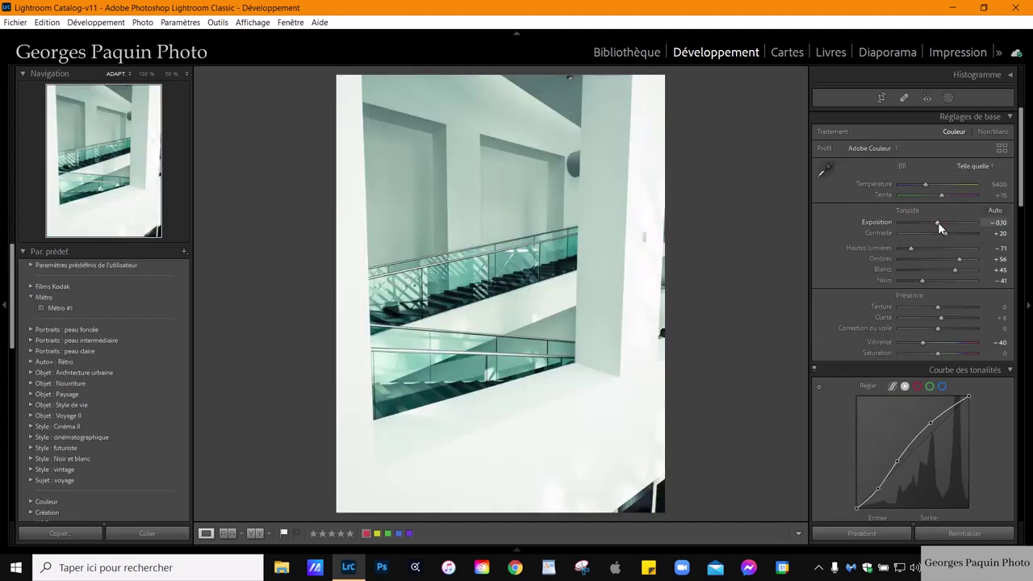
{"action": "scroll", "coordinate": [937, 222], "scroll_direction": "down", "scroll_amount": 8}
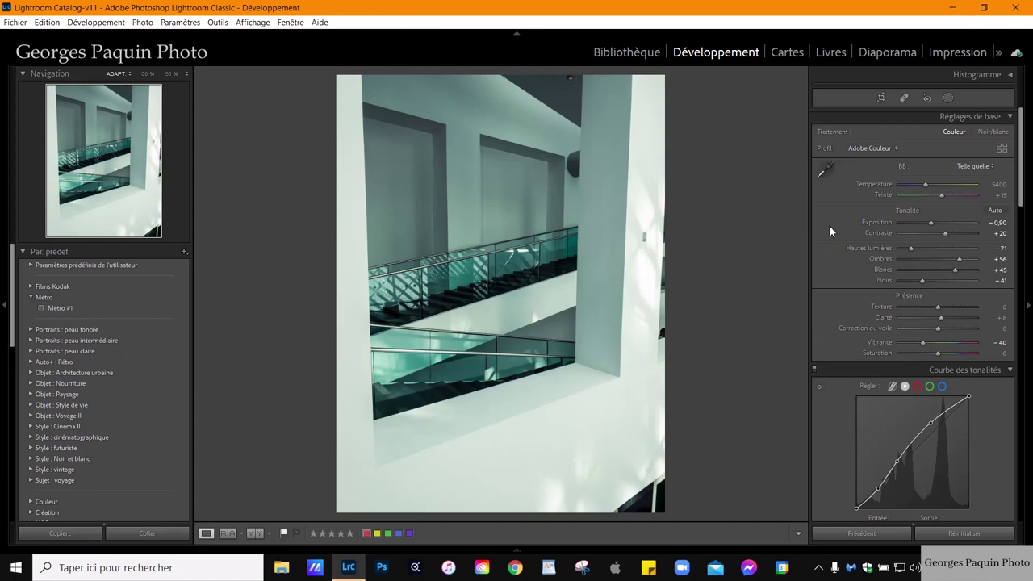
{"action": "key", "text": "g"}
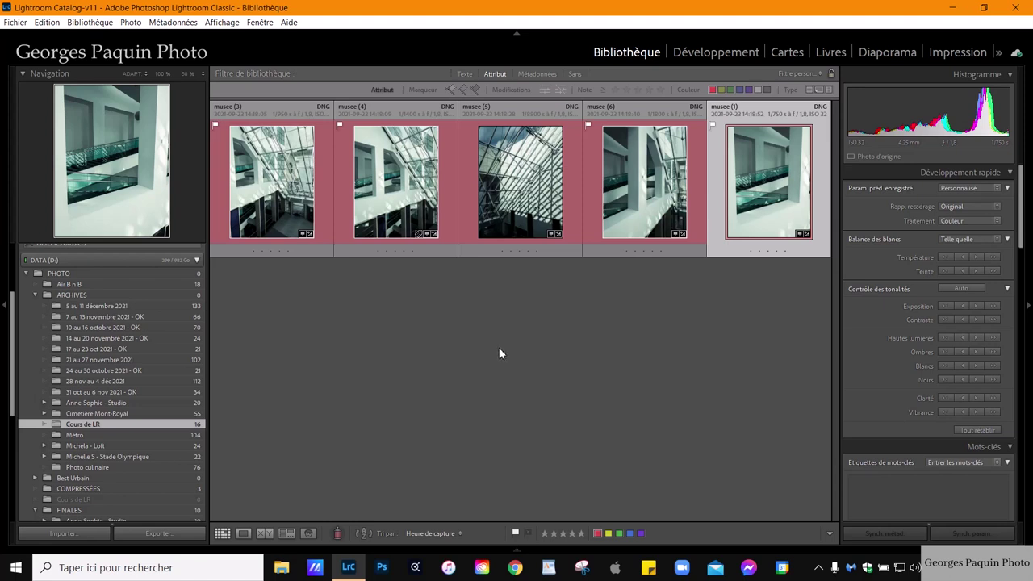
- Open musee (4) in Développement and scroll the panel to Lens Corrections
{"action": "double_click", "coordinate": [403, 198]}
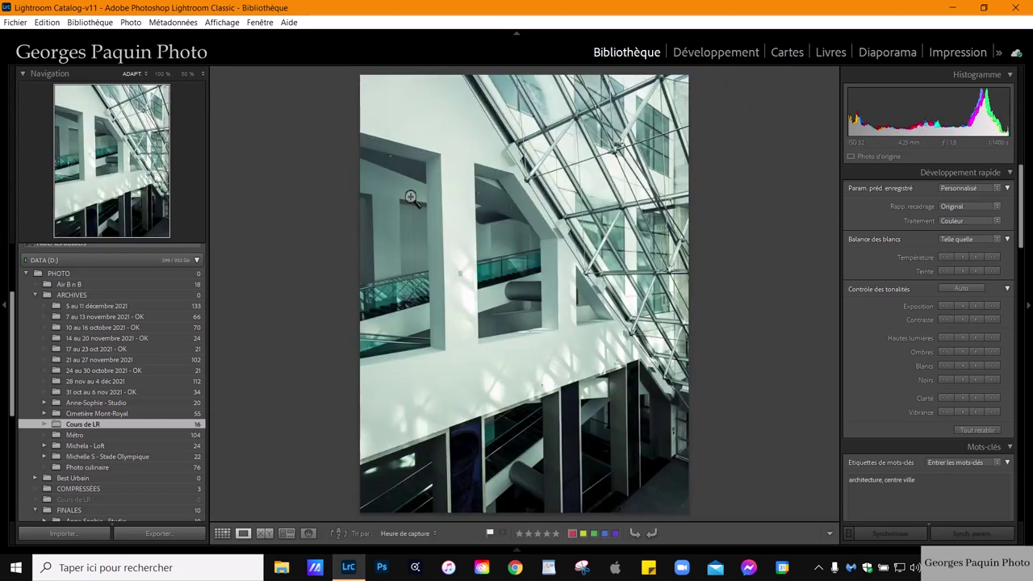
{"action": "left_click", "coordinate": [693, 53]}
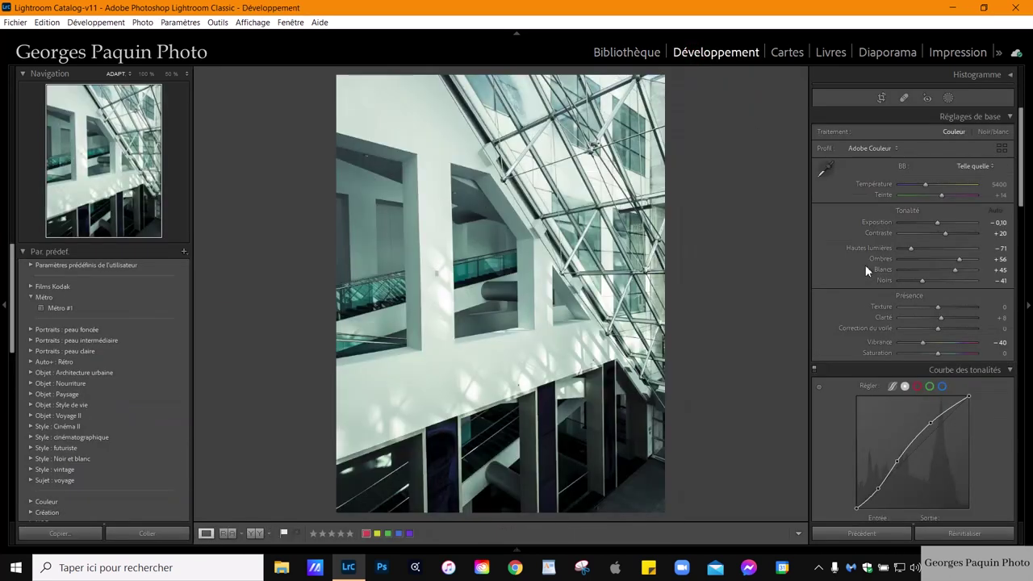
{"action": "scroll", "coordinate": [853, 270], "scroll_direction": "down", "scroll_amount": 3}
{"action": "scroll", "coordinate": [853, 270], "scroll_direction": "down", "scroll_amount": 3}
{"action": "scroll", "coordinate": [852, 270], "scroll_direction": "down", "scroll_amount": 3}
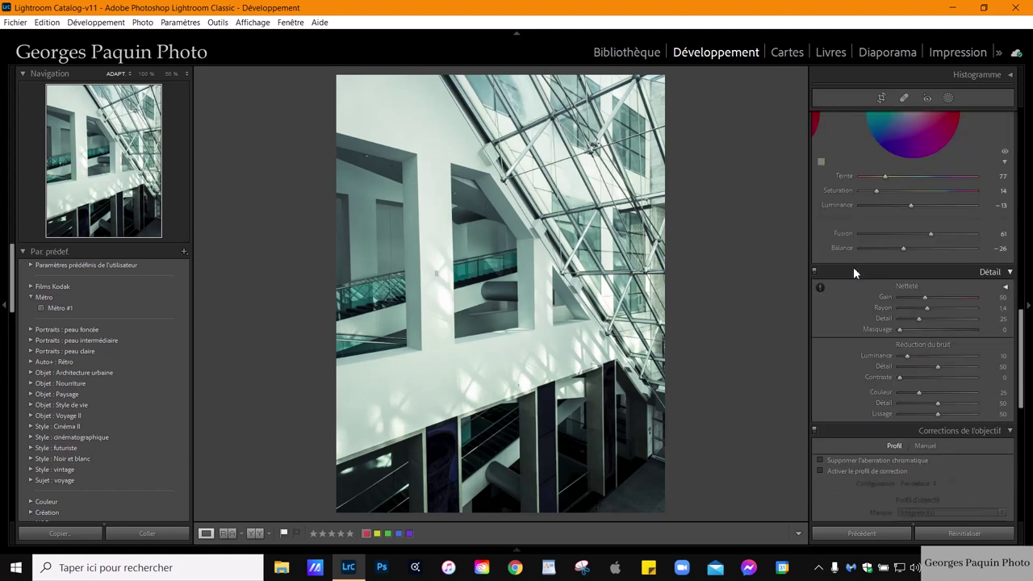
{"action": "scroll", "coordinate": [853, 272], "scroll_direction": "down", "scroll_amount": 2}
{"action": "scroll", "coordinate": [853, 273], "scroll_direction": "down", "scroll_amount": 3}
{"action": "scroll", "coordinate": [852, 273], "scroll_direction": "down", "scroll_amount": 3}
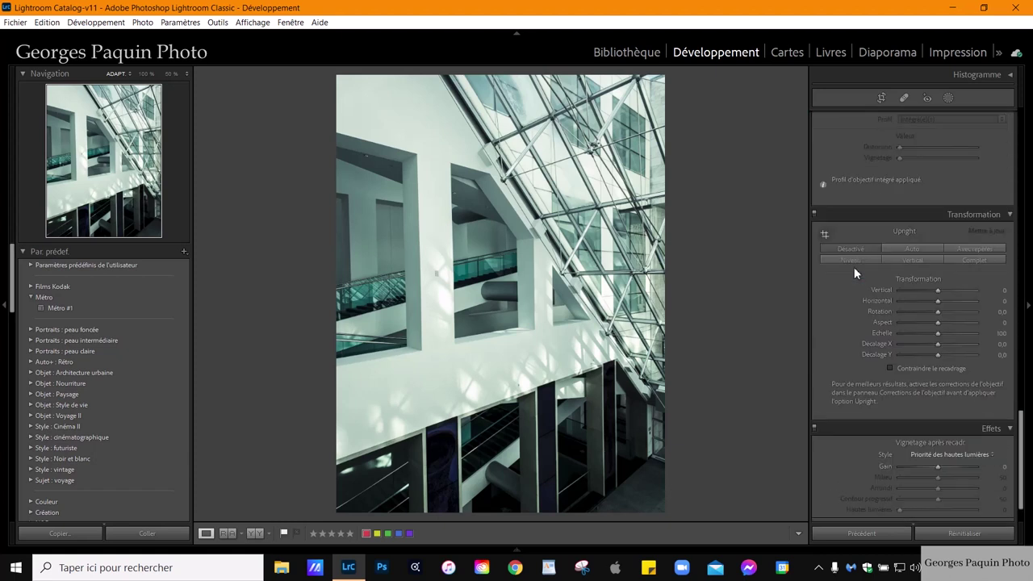
{"action": "scroll", "coordinate": [854, 267], "scroll_direction": "up", "scroll_amount": 2}
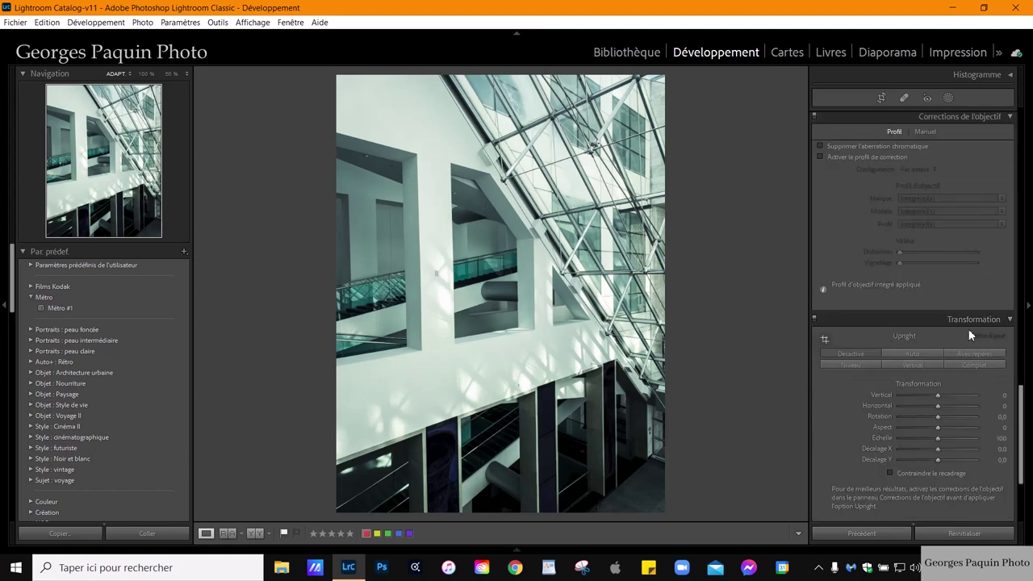
{"action": "scroll", "coordinate": [969, 335], "scroll_direction": "down", "scroll_amount": 2}
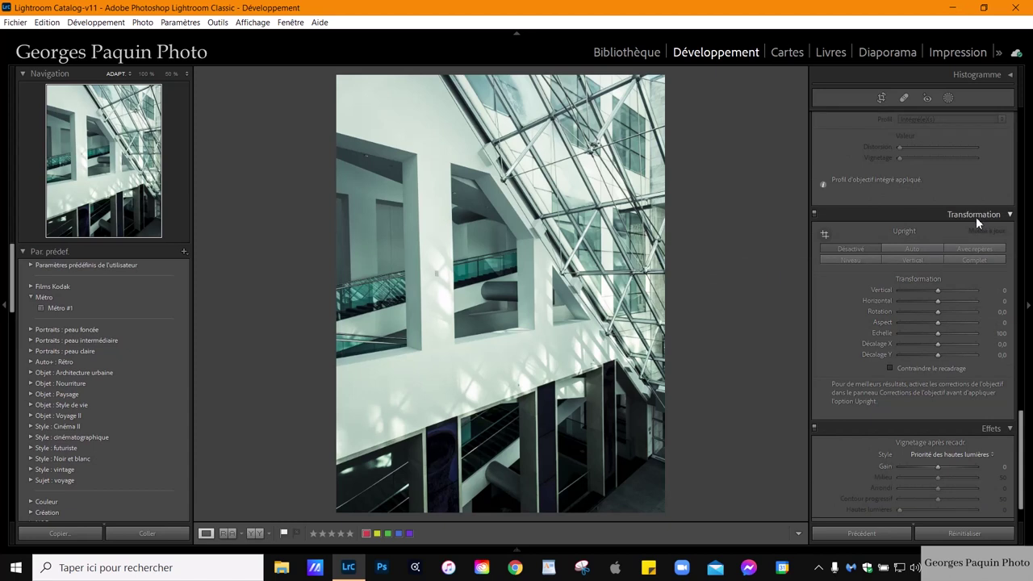
{"action": "scroll", "coordinate": [828, 313], "scroll_direction": "up", "scroll_amount": 2}
{"action": "scroll", "coordinate": [848, 302], "scroll_direction": "up", "scroll_amount": 2}
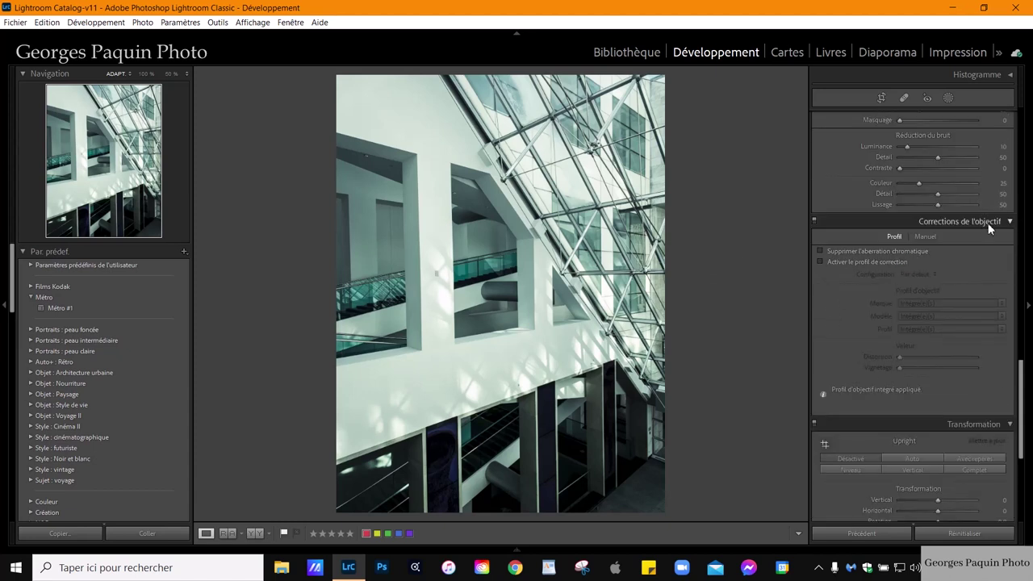
- Remove chromatic aberration and enable the Apple iPhone 11 lens profile correction
{"action": "left_click", "coordinate": [820, 250]}
{"action": "left_click", "coordinate": [820, 262]}
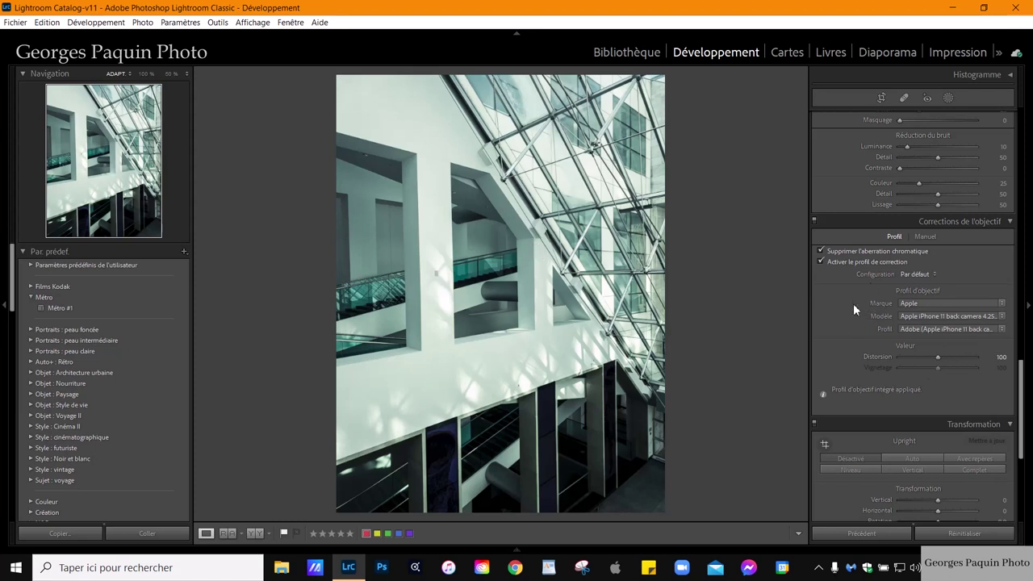
{"action": "scroll", "coordinate": [852, 303], "scroll_direction": "down", "scroll_amount": 5}
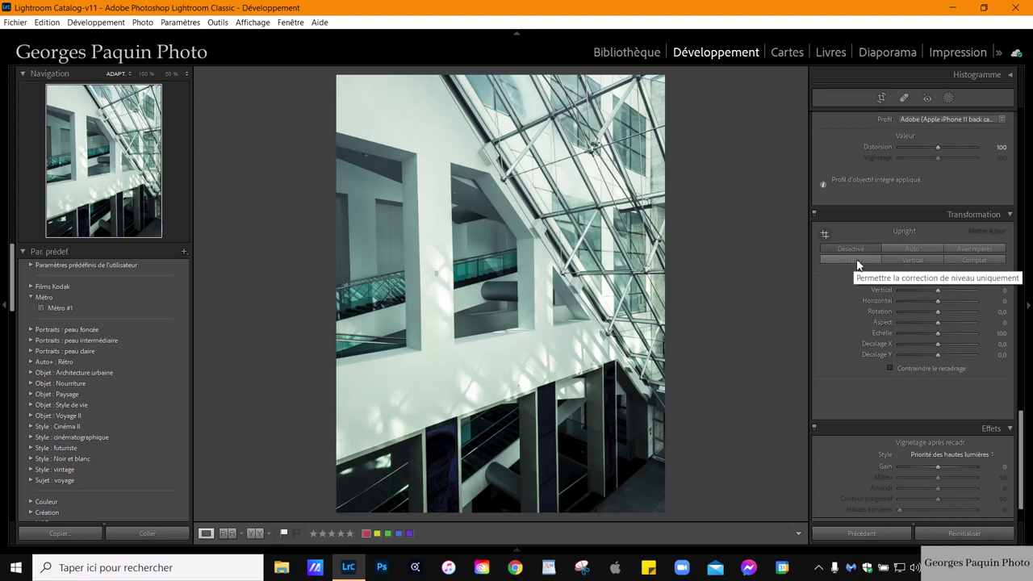
- Apply the Upright Level correction to musee (4) and return to the grid
{"action": "left_click", "coordinate": [856, 260]}
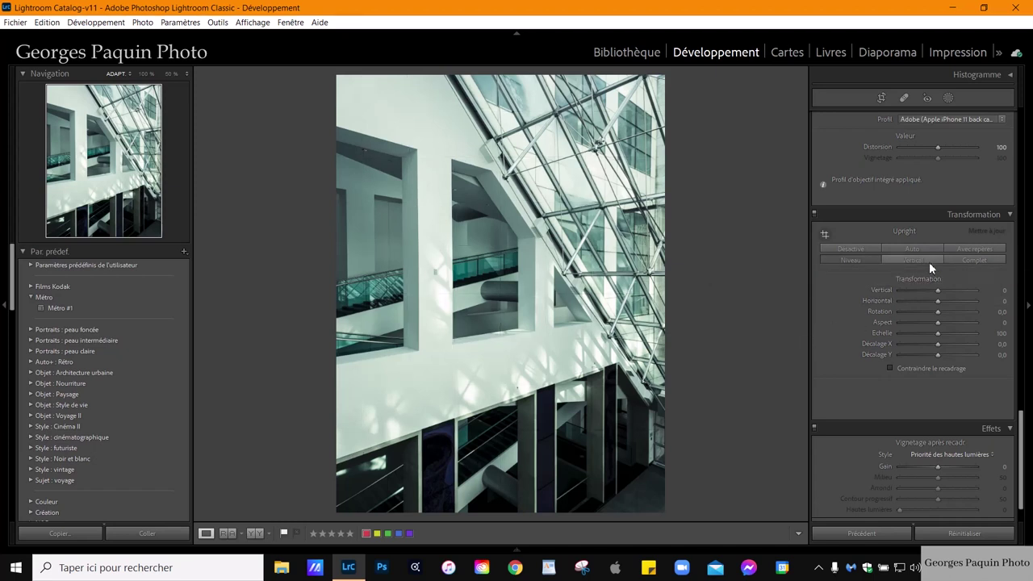
{"action": "key", "text": "g"}
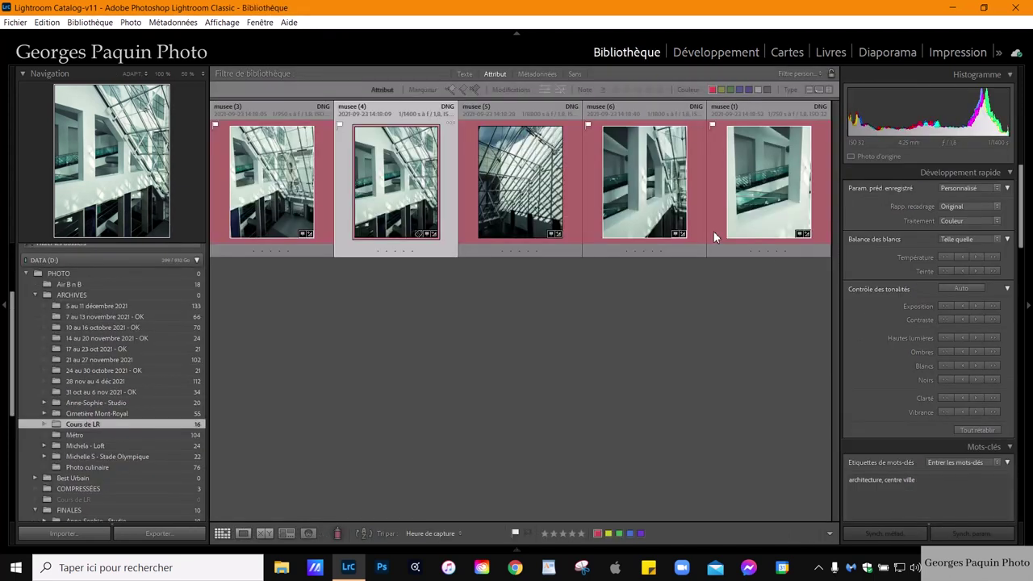
- Open the stairs photo musee (1) enlarged in the Développement module
{"action": "double_click", "coordinate": [772, 197]}
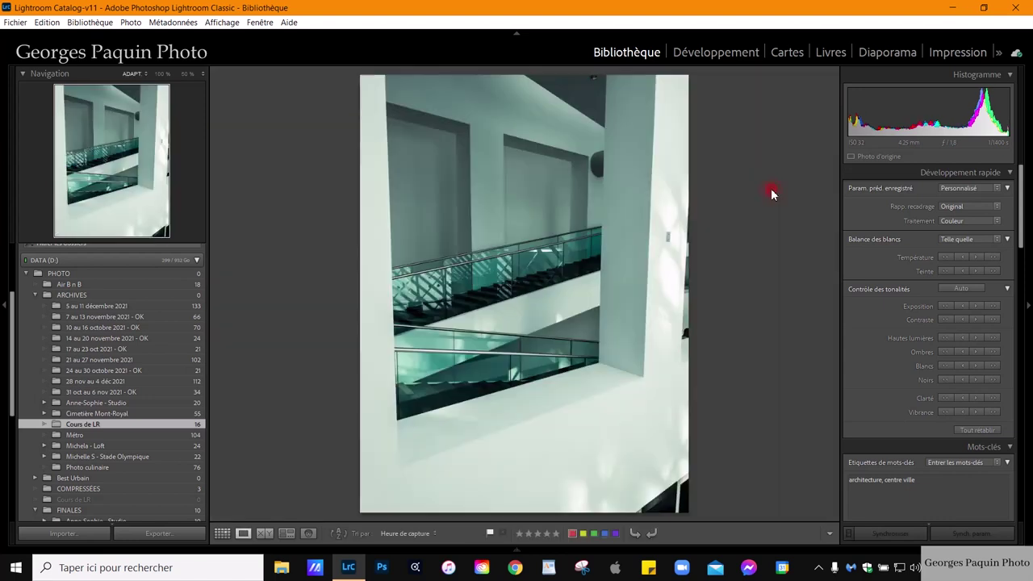
{"action": "left_click", "coordinate": [730, 53]}
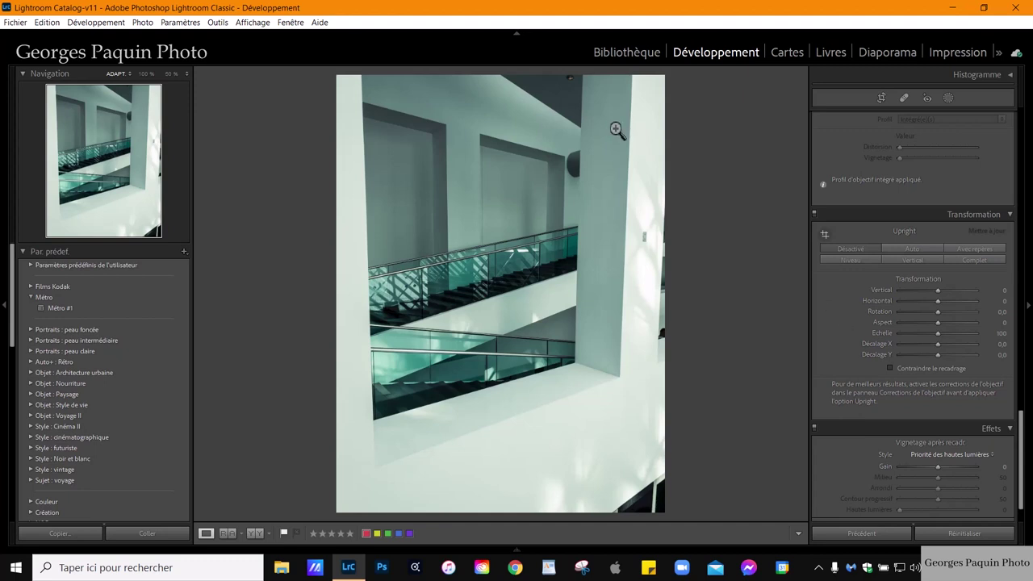
{"action": "left_click", "coordinate": [917, 260]}
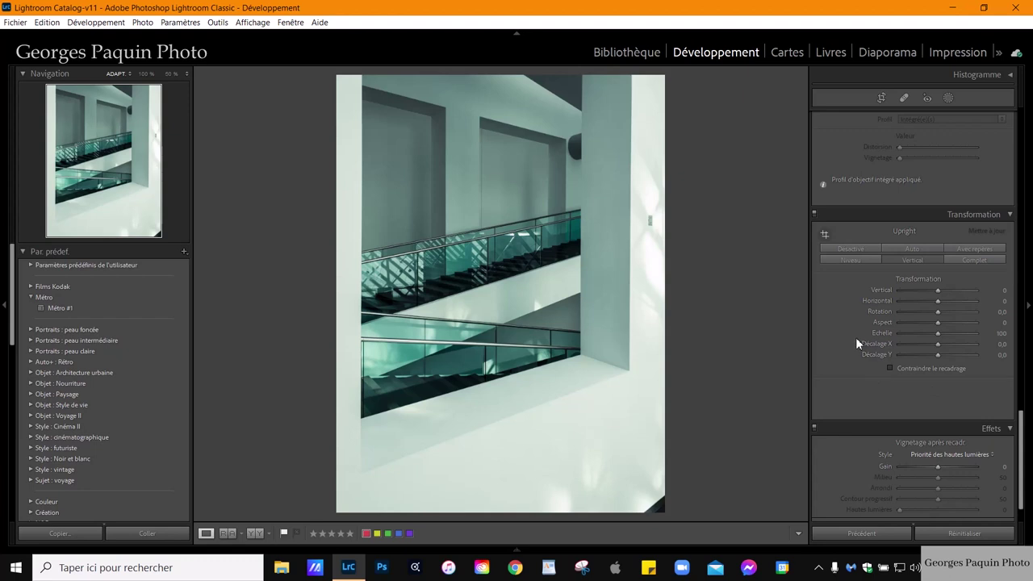
{"action": "key", "text": "ctrl+z"}
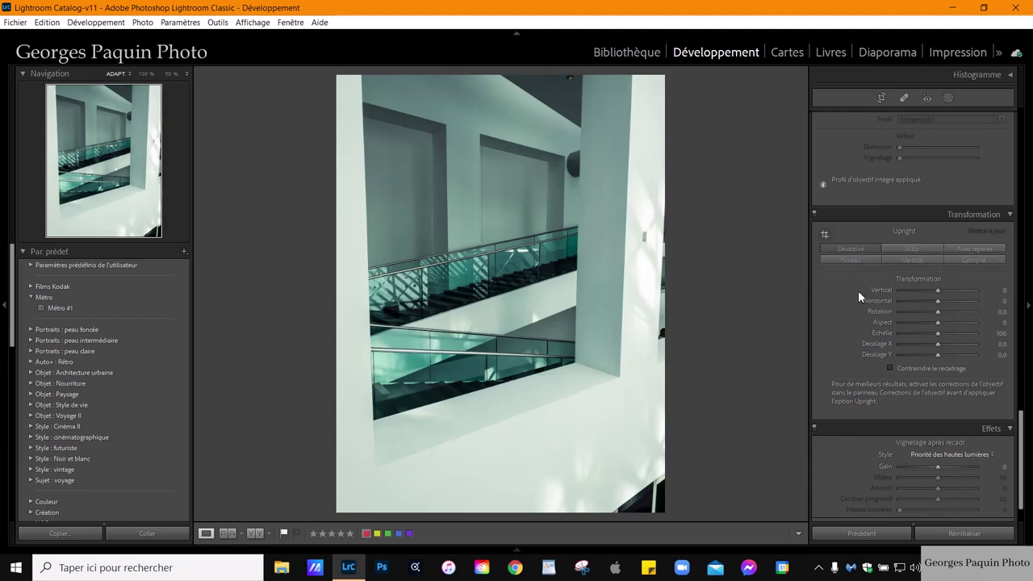
- Apply the vertical Upright correction to the stairs photo, then undo it
{"action": "left_click", "coordinate": [921, 256]}
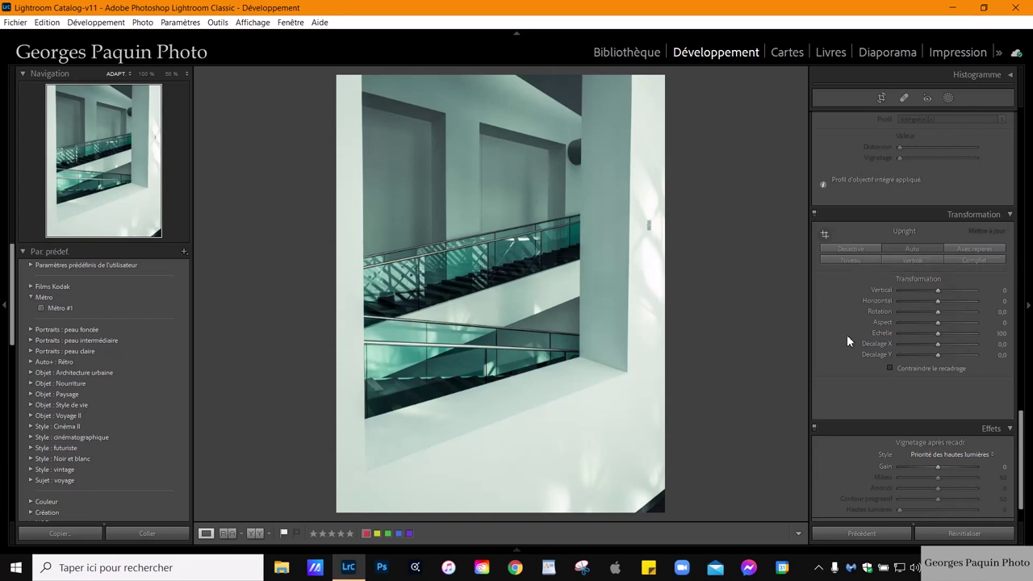
{"action": "key", "text": "ctrl+z"}
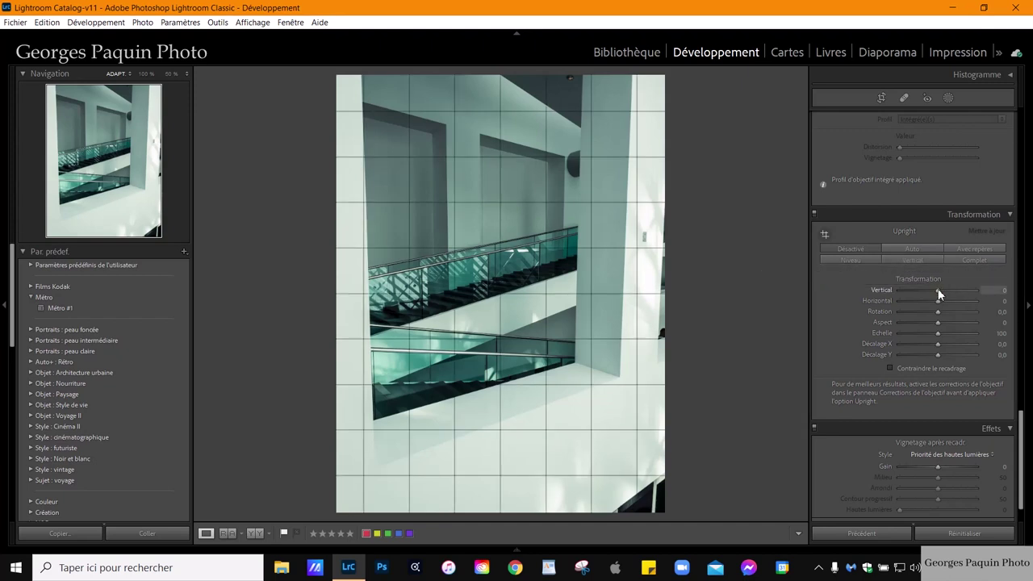
- Try the Transform Vertical slider on the stairs photo, easing it toward about -5
{"action": "left_click_drag", "start_coordinate": [937, 290], "coordinate": [914, 291]}
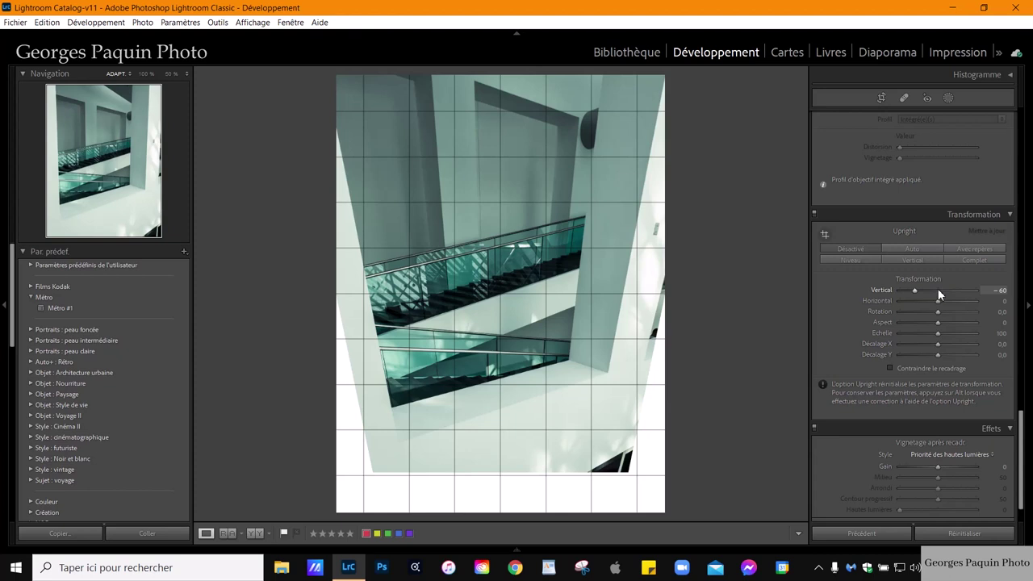
{"action": "left_click", "coordinate": [937, 291]}
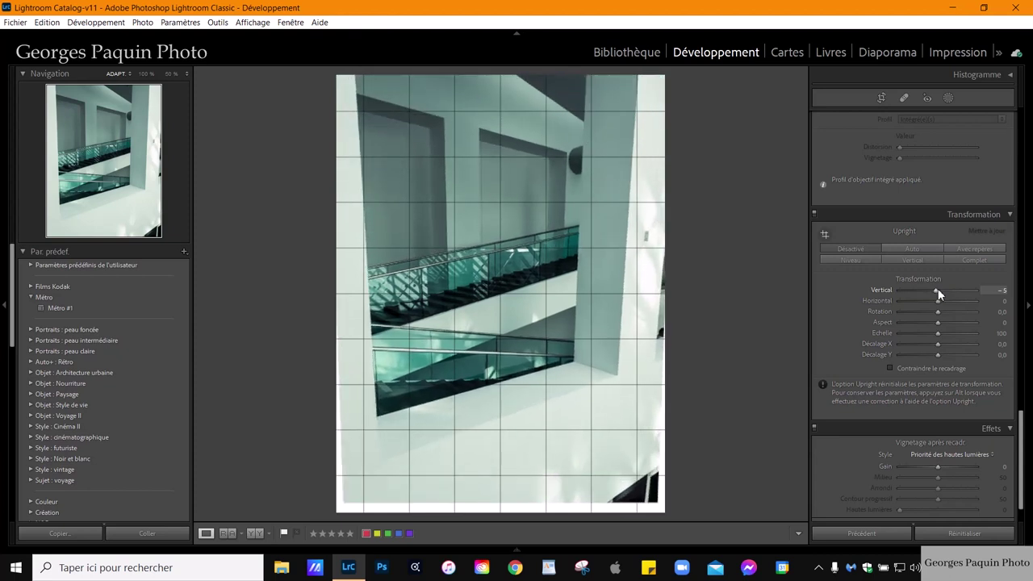
{"action": "scroll", "coordinate": [938, 295], "scroll_direction": "up", "scroll_amount": 3}
{"action": "scroll", "coordinate": [937, 294], "scroll_direction": "up", "scroll_amount": 3}
{"action": "scroll", "coordinate": [938, 296], "scroll_direction": "up", "scroll_amount": 3}
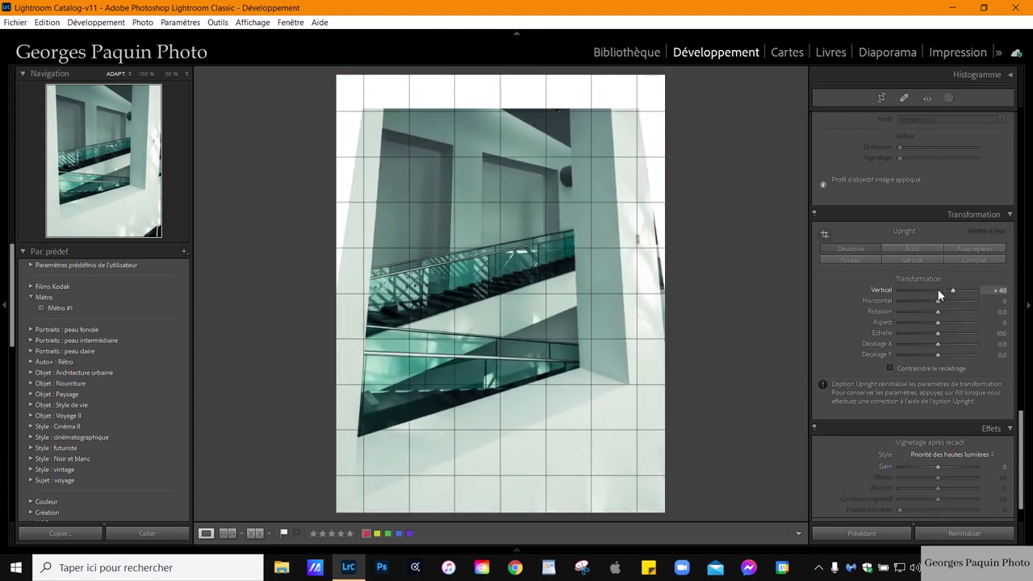
{"action": "scroll", "coordinate": [937, 295], "scroll_direction": "up", "scroll_amount": 3}
{"action": "scroll", "coordinate": [938, 296], "scroll_direction": "up", "scroll_amount": 3}
{"action": "scroll", "coordinate": [937, 295], "scroll_direction": "up", "scroll_amount": 3}
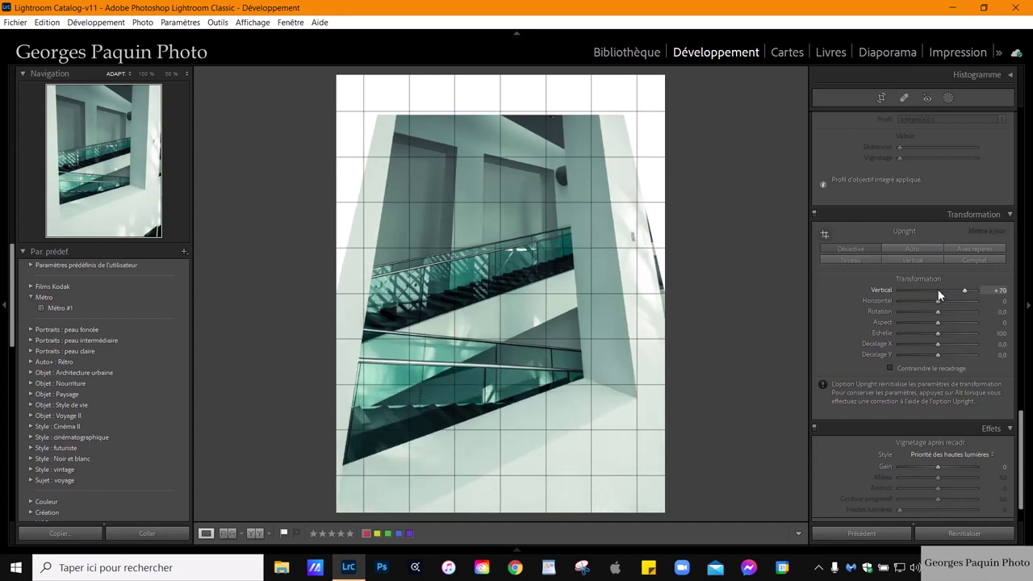
- Reset the Vertical correction to 0 and return to the Library grid
{"action": "scroll", "coordinate": [937, 292], "scroll_direction": "down", "scroll_amount": 3}
{"action": "scroll", "coordinate": [938, 292], "scroll_direction": "down", "scroll_amount": 3}
{"action": "scroll", "coordinate": [937, 292], "scroll_direction": "down", "scroll_amount": 2}
{"action": "scroll", "coordinate": [937, 292], "scroll_direction": "down", "scroll_amount": 2}
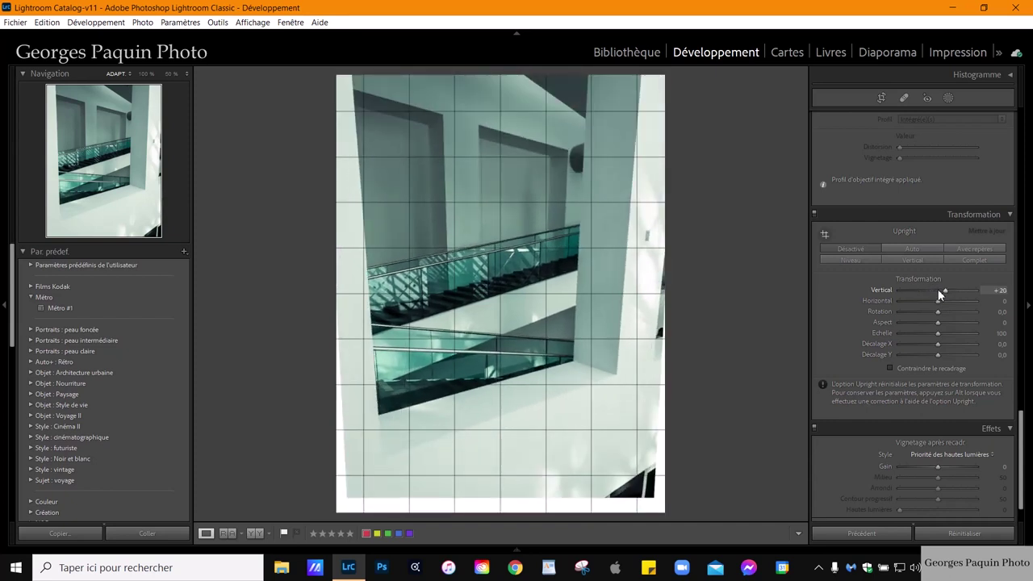
{"action": "scroll", "coordinate": [888, 293], "scroll_direction": "up", "scroll_amount": 2}
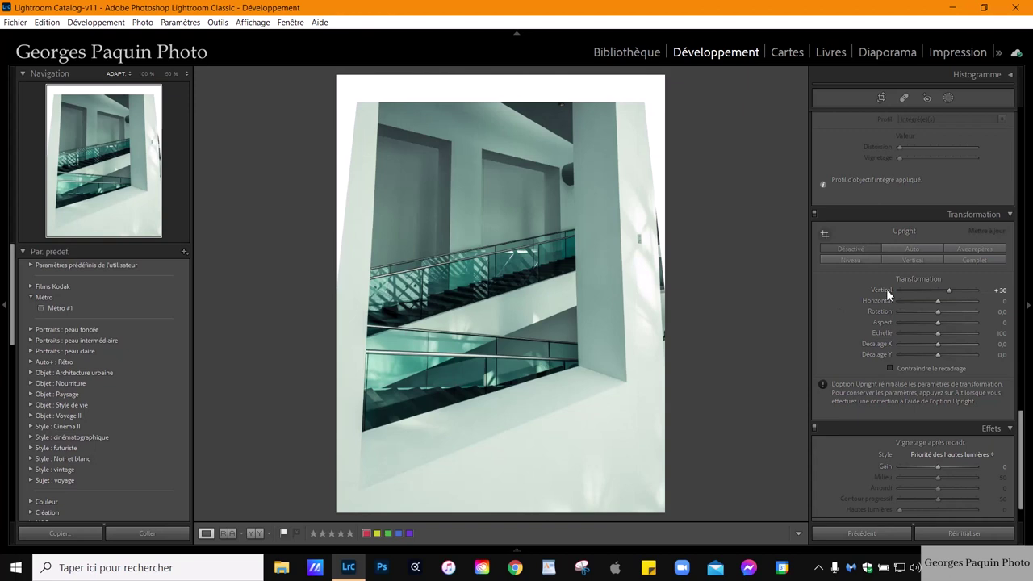
{"action": "double_click", "coordinate": [885, 289]}
{"action": "key", "text": "g"}
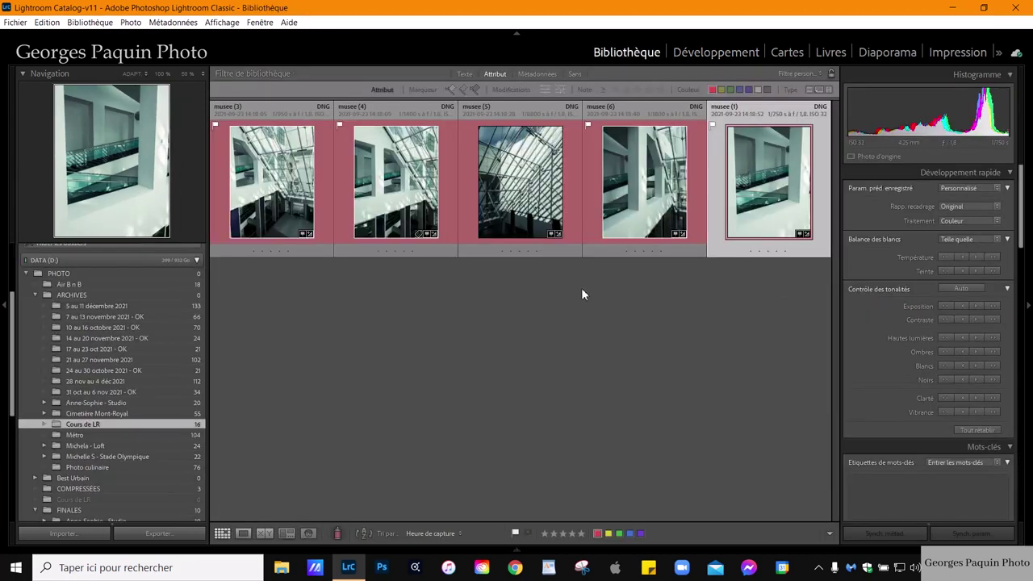
{"action": "mouse_move", "coordinate": [644, 182]}
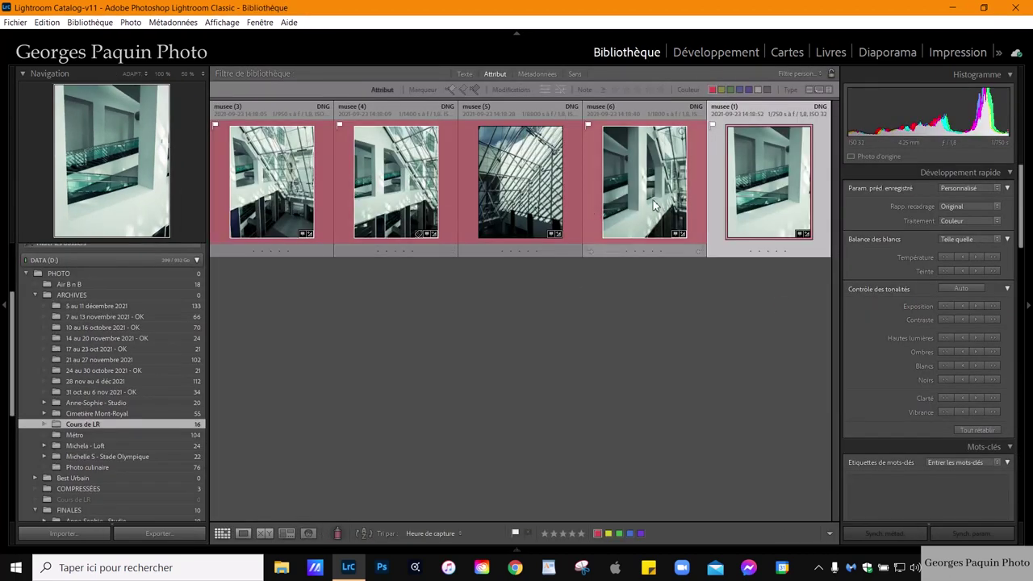
- Open musee (6) in Develop, try Vertical at +55, then reset it to 0
{"action": "double_click", "coordinate": [654, 206]}
{"action": "left_click", "coordinate": [742, 58]}
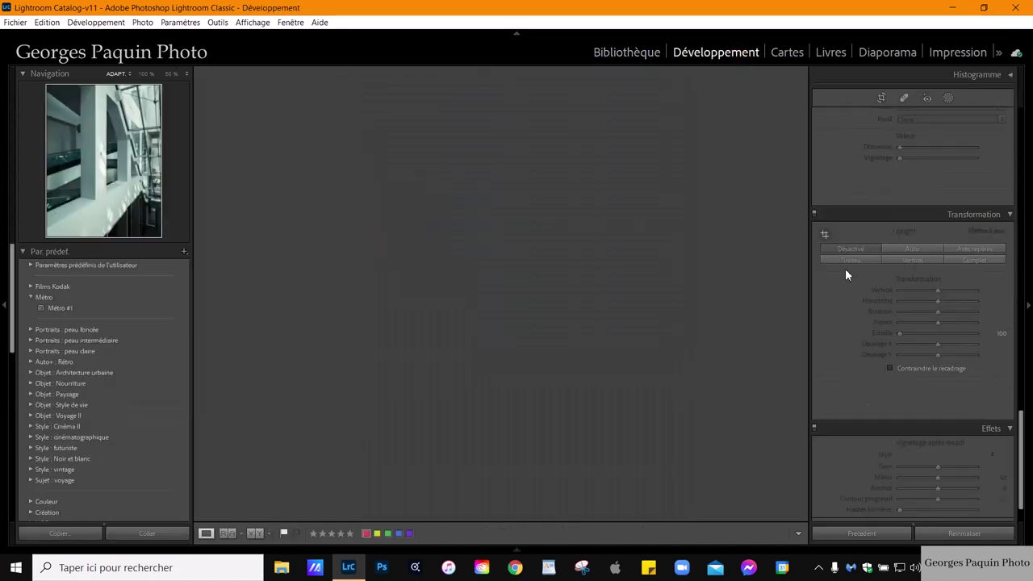
{"action": "left_click", "coordinate": [938, 291]}
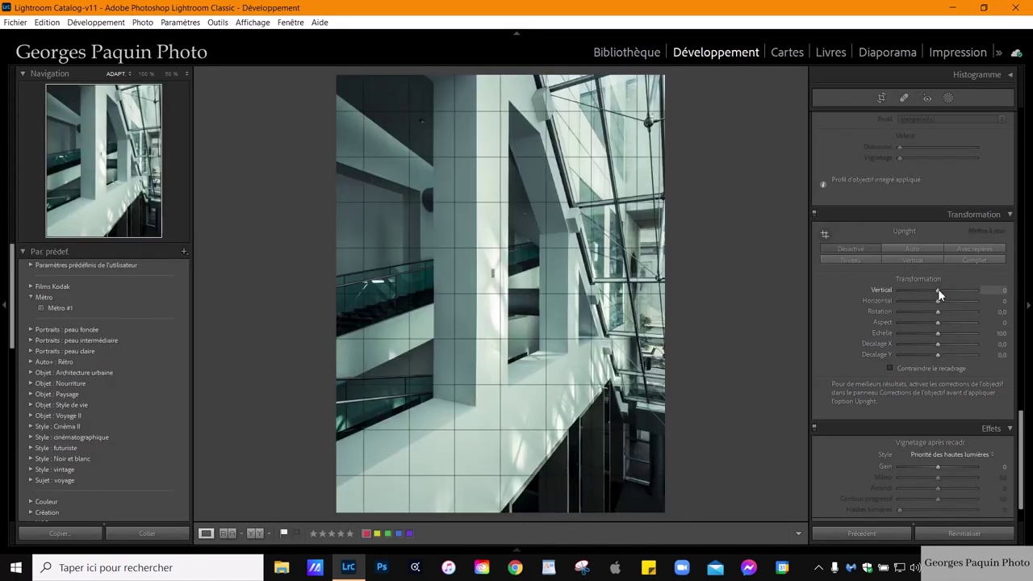
{"action": "left_click_drag", "start_coordinate": [938, 288], "coordinate": [958, 289]}
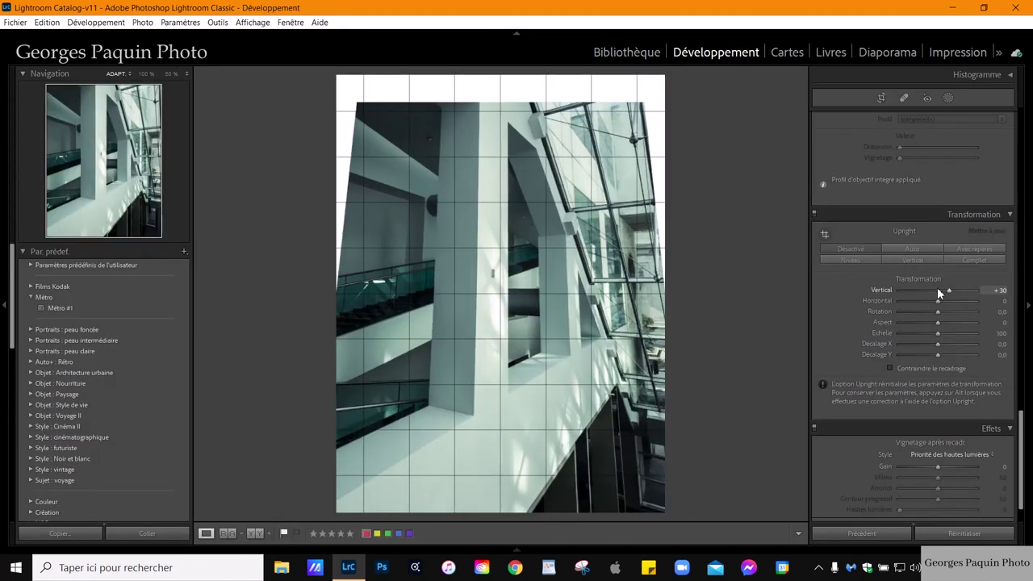
{"action": "scroll", "coordinate": [937, 287], "scroll_direction": "up", "scroll_amount": 5}
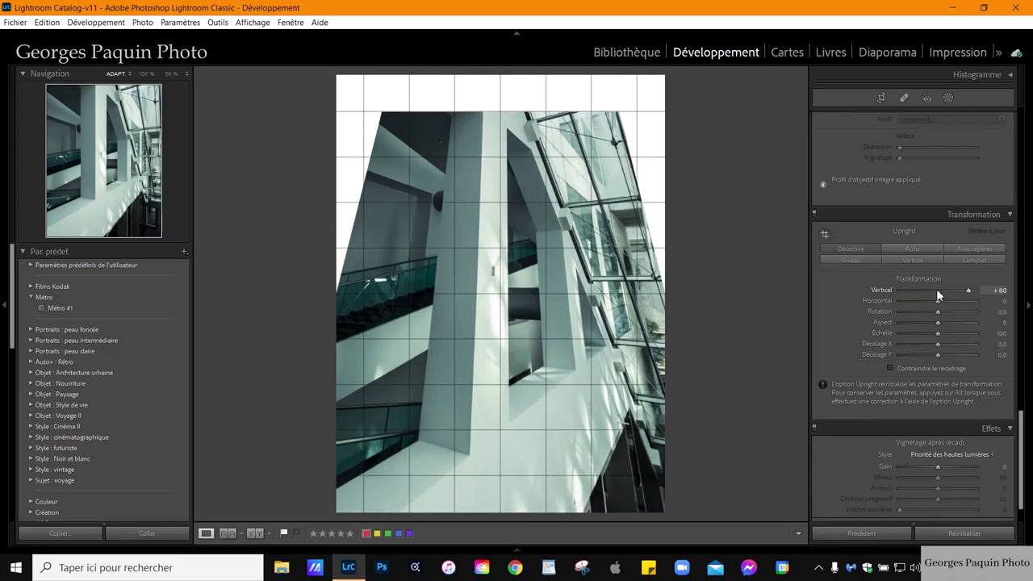
{"action": "scroll", "coordinate": [936, 289], "scroll_direction": "down", "scroll_amount": 6}
{"action": "scroll", "coordinate": [936, 288], "scroll_direction": "down", "scroll_amount": 7}
{"action": "scroll", "coordinate": [935, 287], "scroll_direction": "down", "scroll_amount": 5}
{"action": "scroll", "coordinate": [936, 288], "scroll_direction": "down", "scroll_amount": 5}
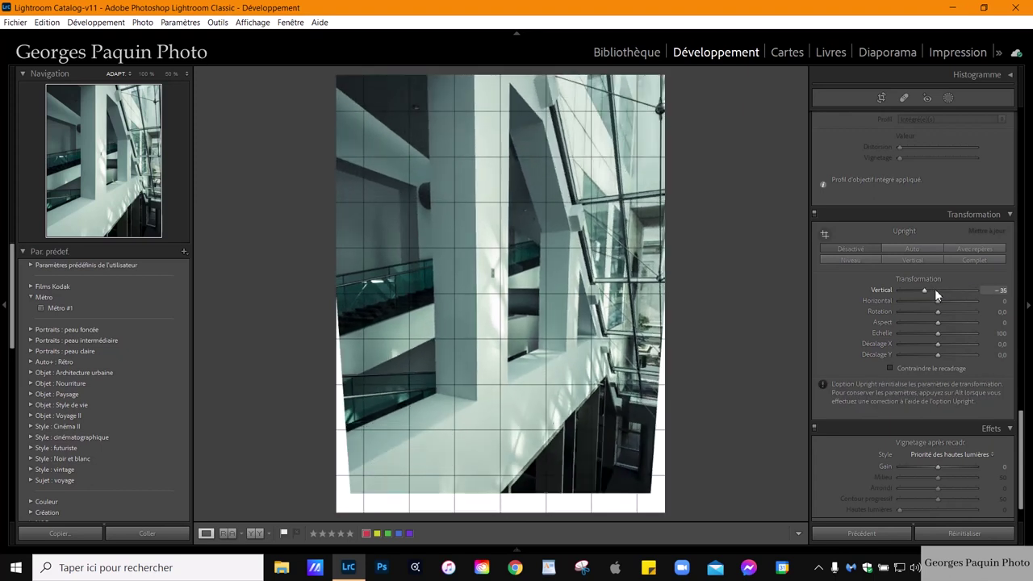
{"action": "scroll", "coordinate": [935, 289], "scroll_direction": "down", "scroll_amount": 5}
{"action": "scroll", "coordinate": [934, 289], "scroll_direction": "down", "scroll_amount": 5}
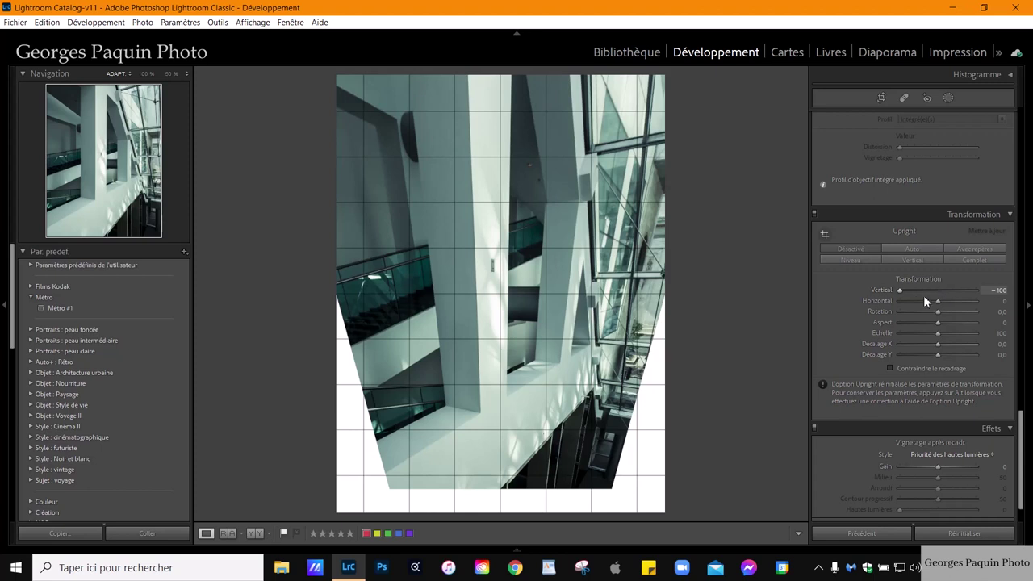
{"action": "double_click", "coordinate": [873, 290]}
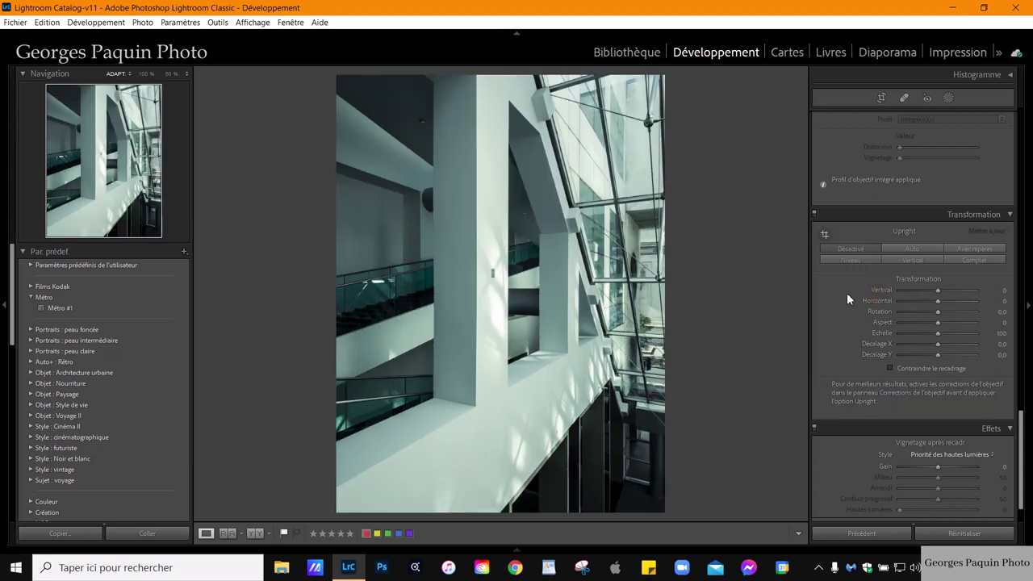
- Skew Horizontal to +80, then the other way, and reset it to 0
{"action": "left_click_drag", "start_coordinate": [937, 301], "coordinate": [938, 305]}
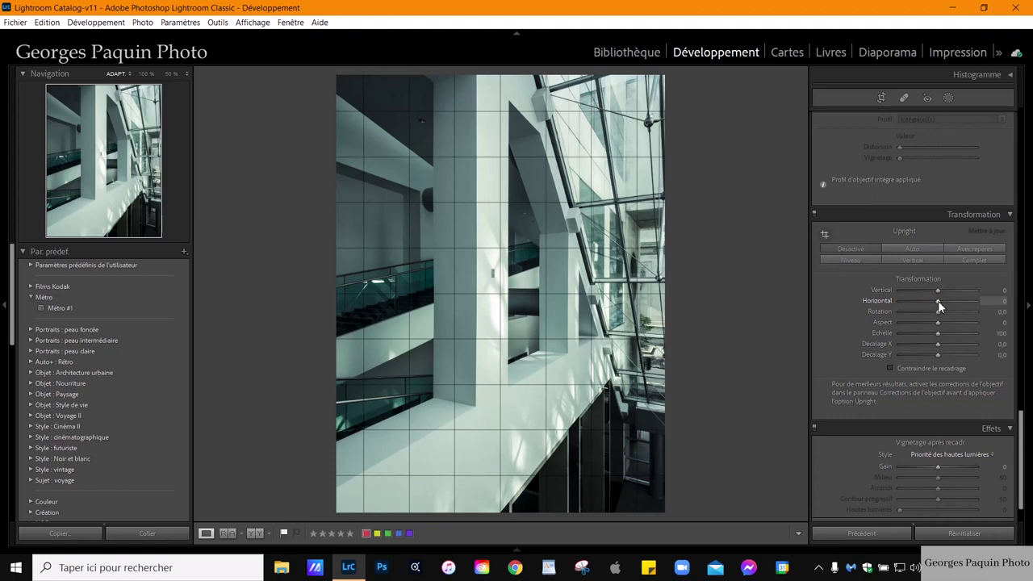
{"action": "left_click_drag", "start_coordinate": [938, 301], "coordinate": [968, 301]}
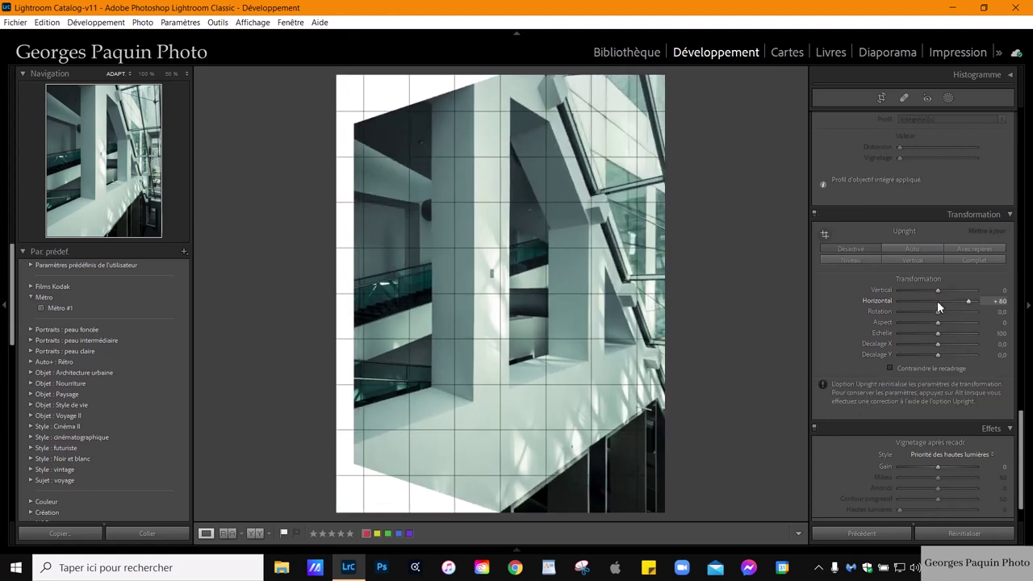
{"action": "left_click_drag", "start_coordinate": [968, 301], "coordinate": [923, 301]}
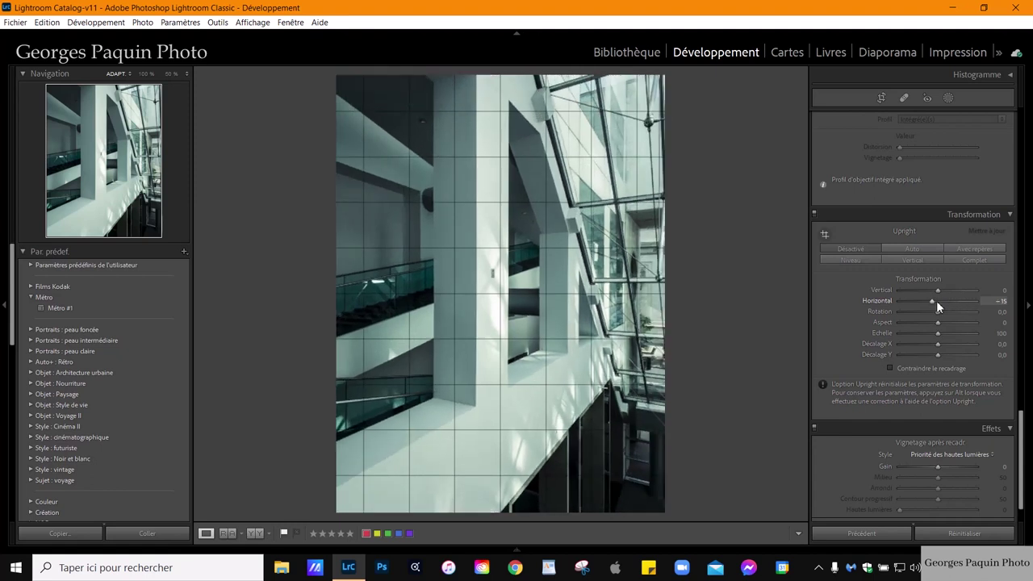
{"action": "scroll", "coordinate": [936, 300], "scroll_direction": "down", "scroll_amount": 5}
{"action": "scroll", "coordinate": [936, 300], "scroll_direction": "down", "scroll_amount": 4}
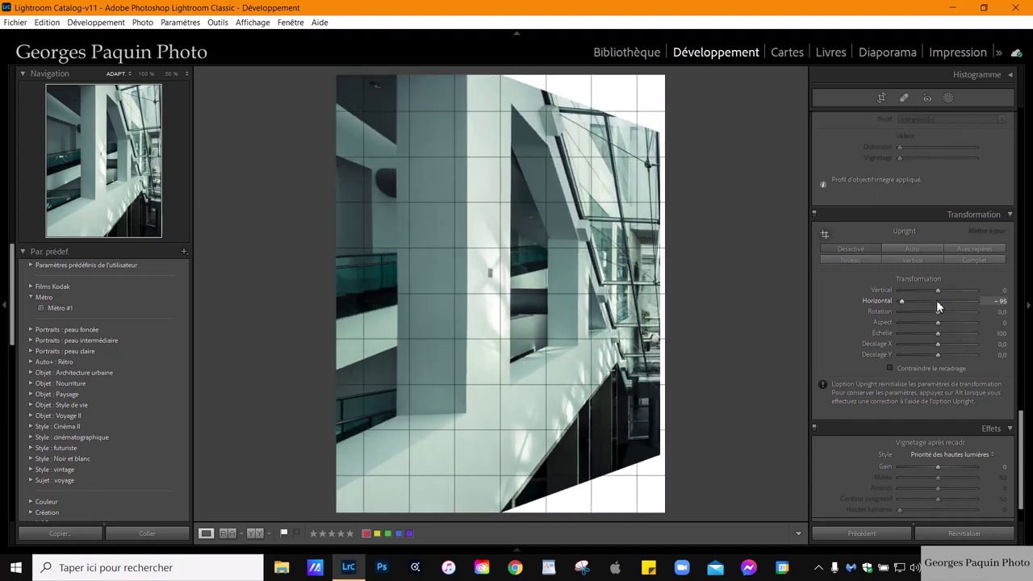
{"action": "double_click", "coordinate": [870, 301]}
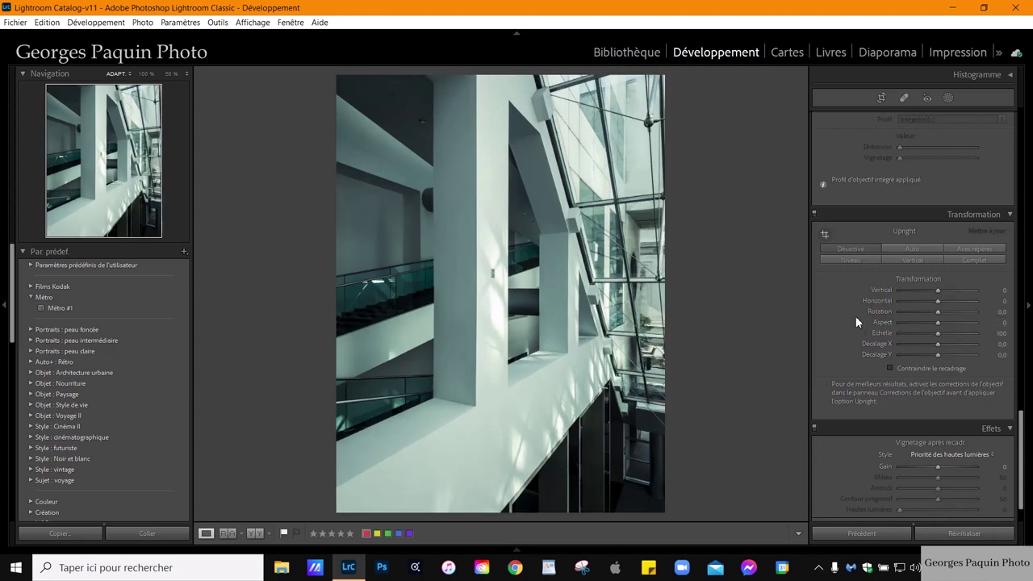
{"action": "mouse_move", "coordinate": [937, 312]}
{"action": "left_mouse_down"}
{"action": "mouse_move", "coordinate": [927, 312]}
{"action": "mouse_move", "coordinate": [938, 316]}
{"action": "left_mouse_up"}
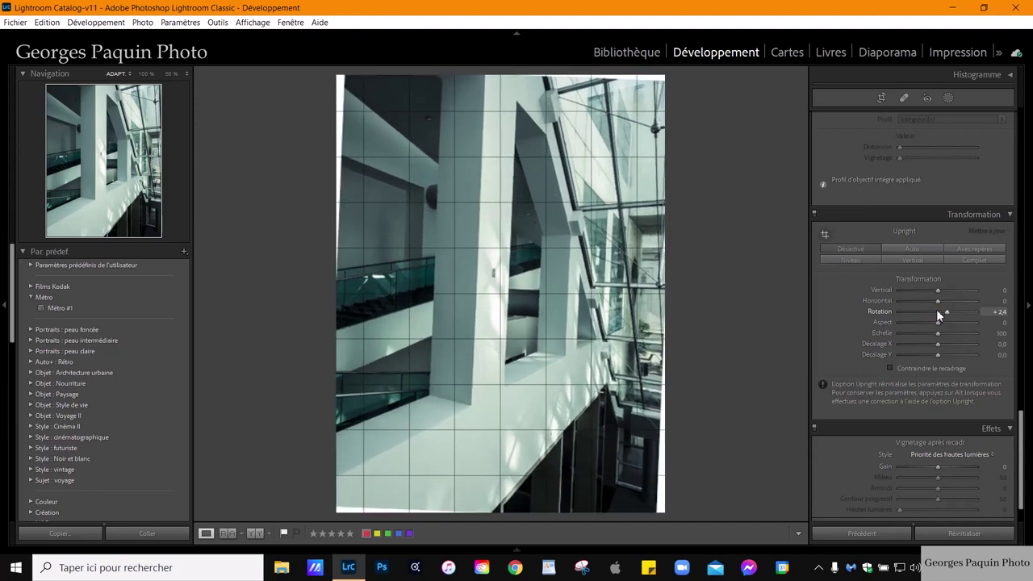
{"action": "double_click", "coordinate": [888, 312]}
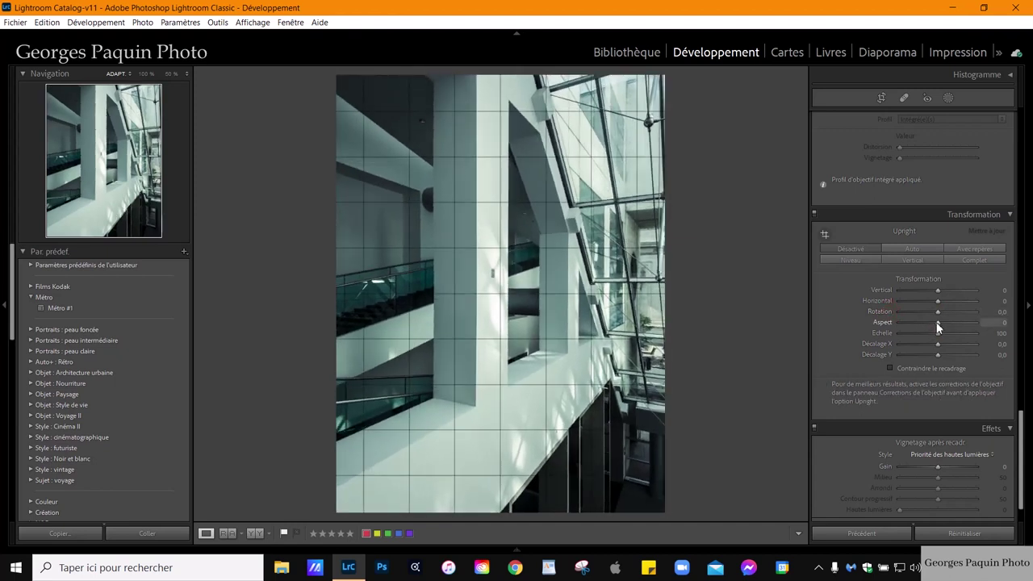
{"action": "key", "text": "shift+Down"}
{"action": "key", "text": "shift+Down"}
{"action": "key", "text": "shift+Down"}
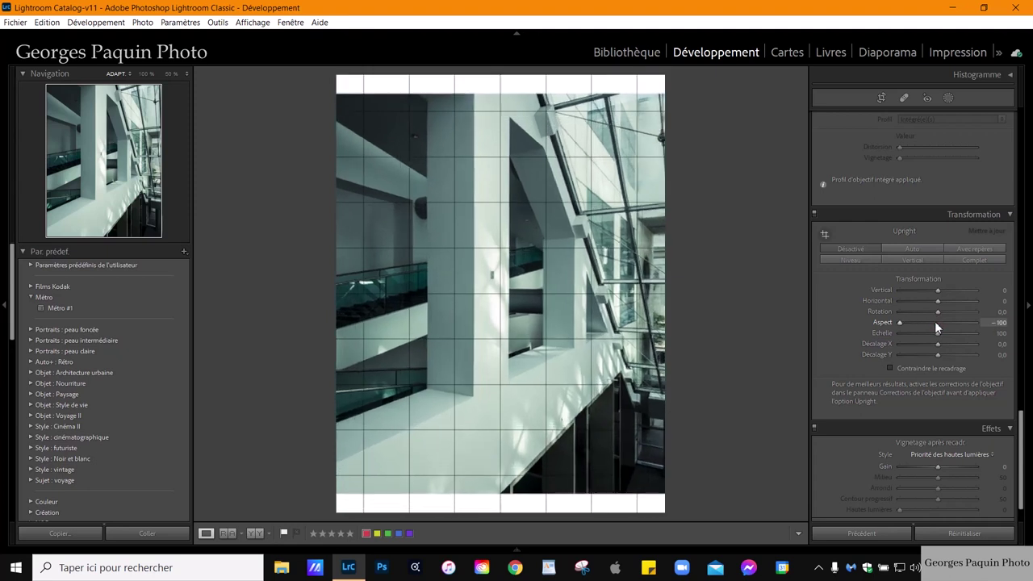
{"action": "key", "text": "shift+Up"}
{"action": "key", "text": "shift+Up"}
{"action": "key", "text": "shift+Up"}
{"action": "key", "text": "shift+Up"}
{"action": "key", "text": "shift+Up"}
{"action": "key", "text": "shift+Up"}
{"action": "key", "text": "shift+Up"}
{"action": "key", "text": "shift+Up"}
{"action": "key", "text": "shift+Up"}
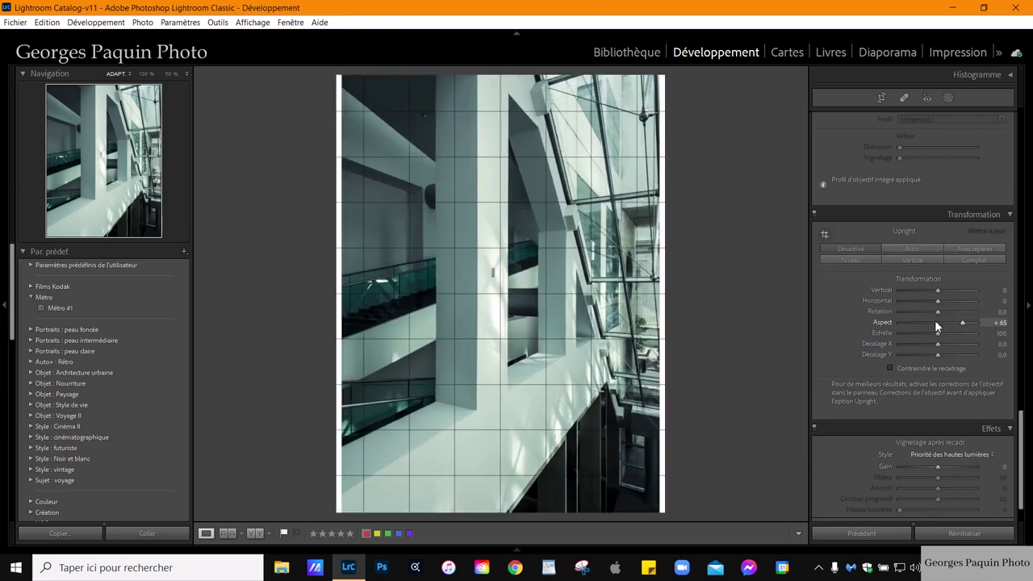
{"action": "key", "text": "shift+Up"}
{"action": "key", "text": "shift+Up"}
{"action": "key", "text": "shift+Up"}
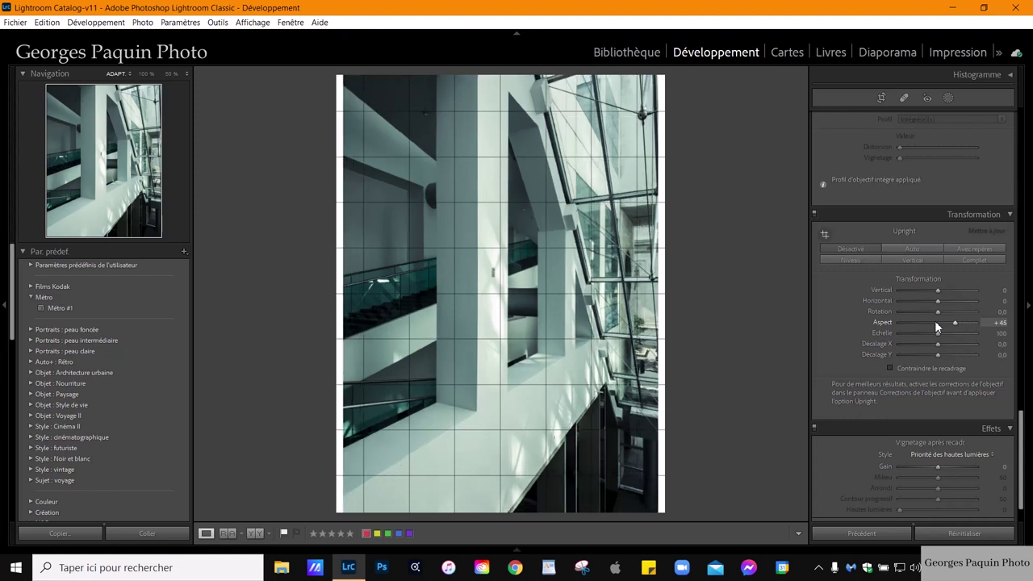
{"action": "double_click", "coordinate": [884, 322]}
{"action": "key", "text": "shift+Up"}
{"action": "key", "text": "shift+Up"}
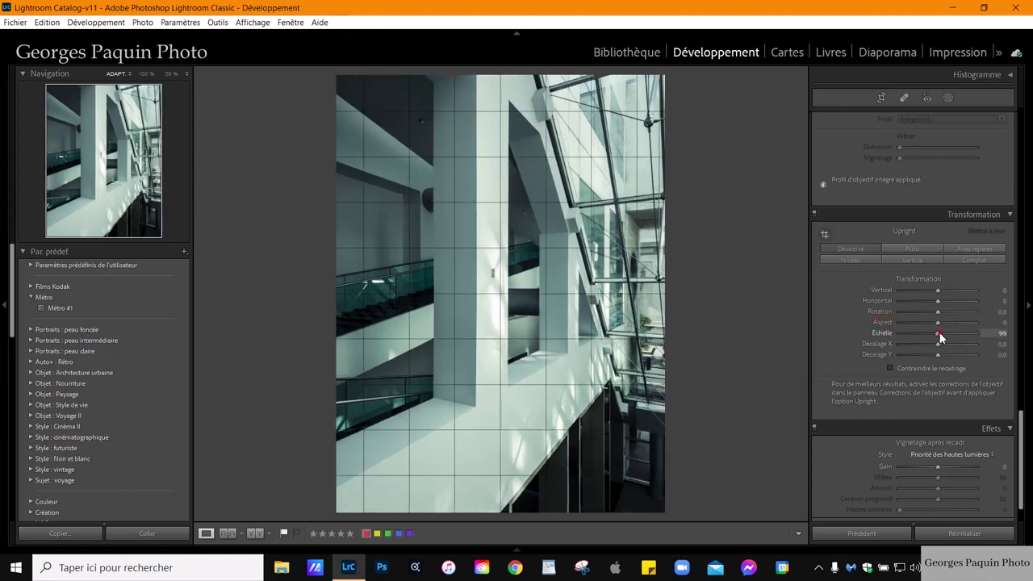
{"action": "key", "text": "shift+Up"}
{"action": "key", "text": "shift+Up"}
{"action": "key", "text": "shift+Up"}
{"action": "key", "text": "shift+Up"}
{"action": "key", "text": "shift+Up"}
{"action": "key", "text": "shift+Down"}
{"action": "key", "text": "shift+Down"}
{"action": "key", "text": "shift+Down"}
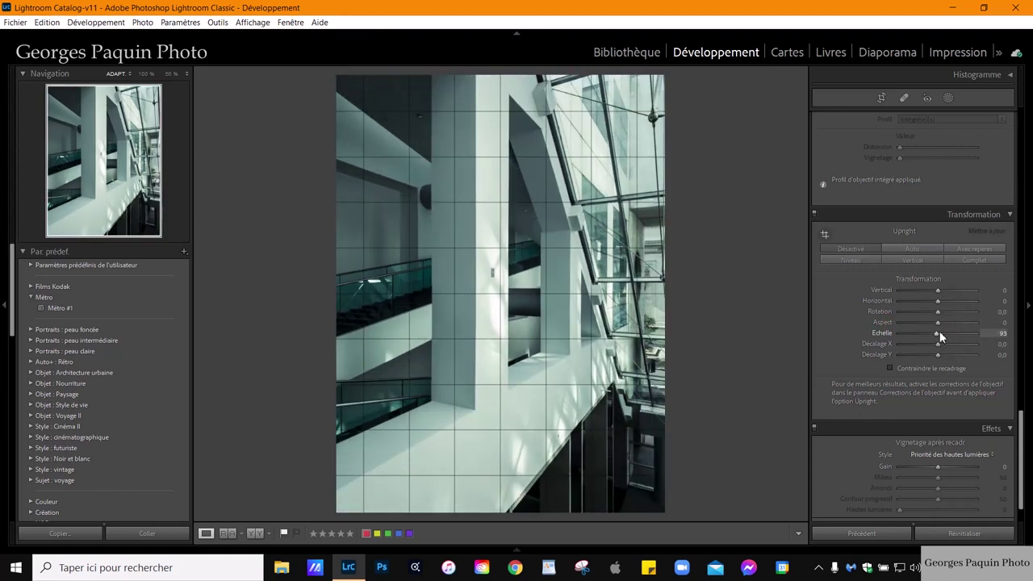
{"action": "key", "text": "shift+Down"}
{"action": "key", "text": "shift+Down"}
{"action": "key", "text": "shift+Down"}
{"action": "double_click", "coordinate": [880, 333]}
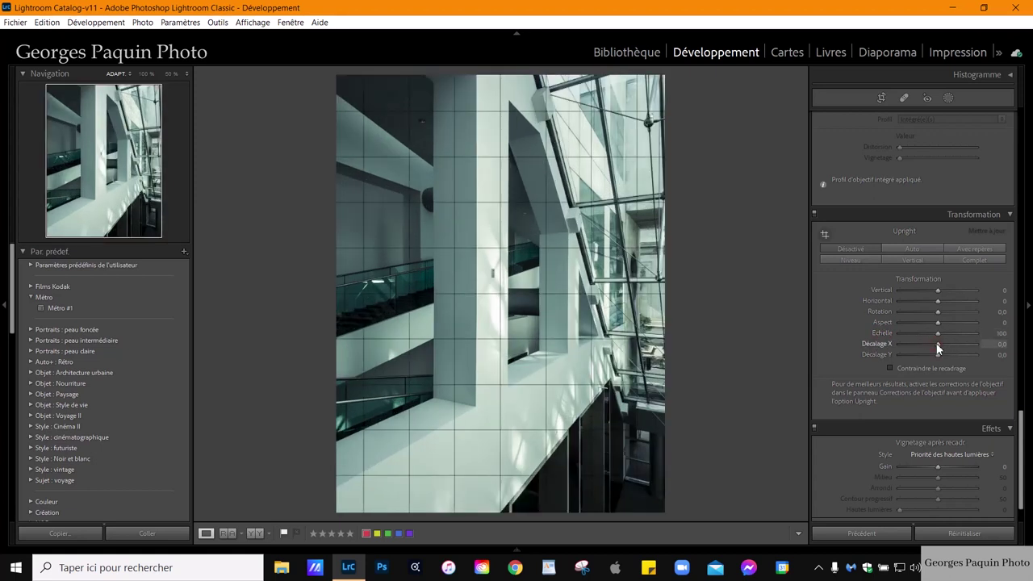
{"action": "key", "text": "Down"}
{"action": "key", "text": "Down"}
{"action": "key", "text": "Down"}
{"action": "key", "text": "Down"}
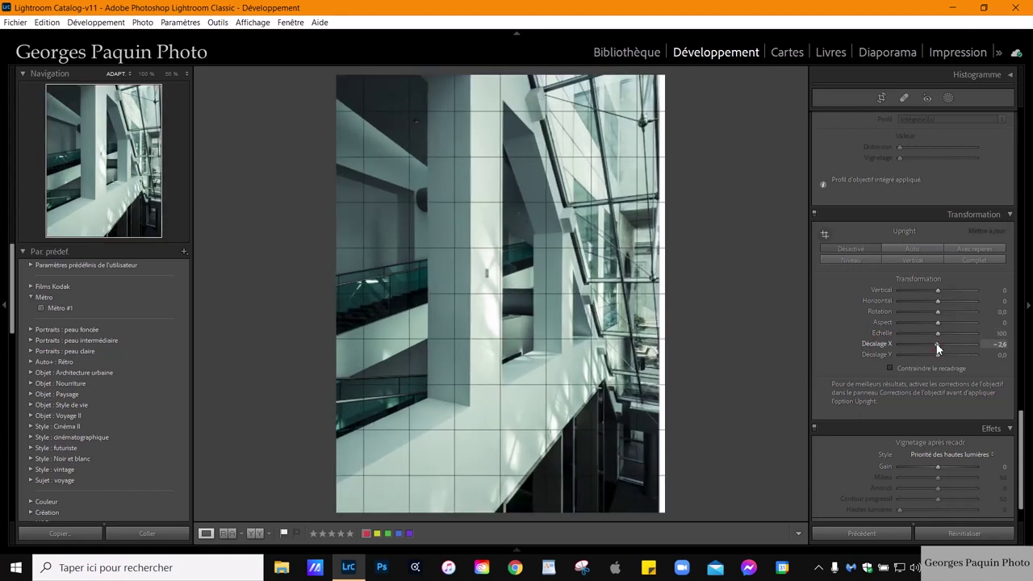
{"action": "key", "text": "Down"}
{"action": "mouse_move", "coordinate": [935, 344]}
{"action": "left_mouse_down"}
{"action": "mouse_move", "coordinate": [920, 364]}
{"action": "mouse_move", "coordinate": [949, 346]}
{"action": "left_mouse_up"}
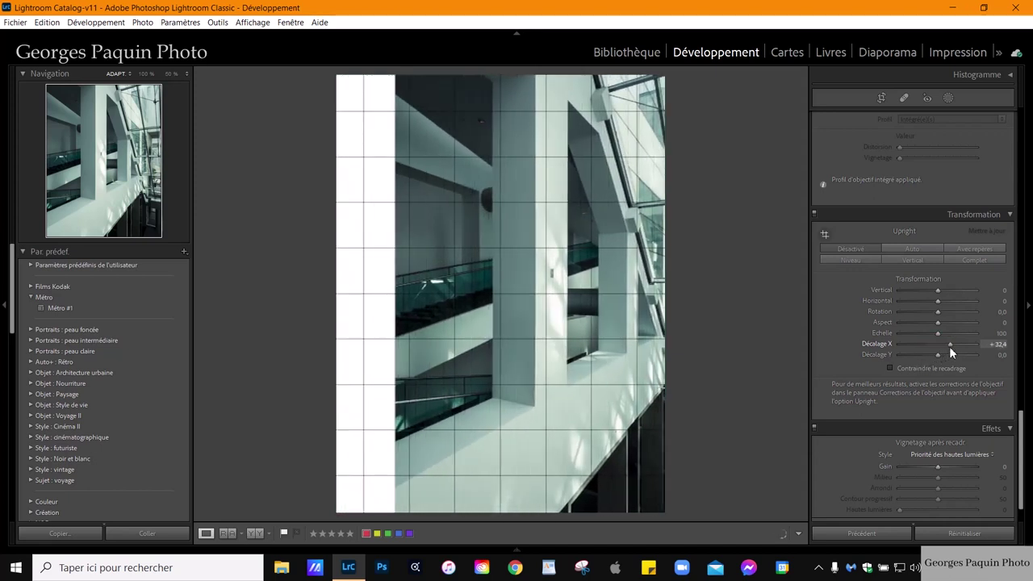
{"action": "double_click", "coordinate": [875, 345]}
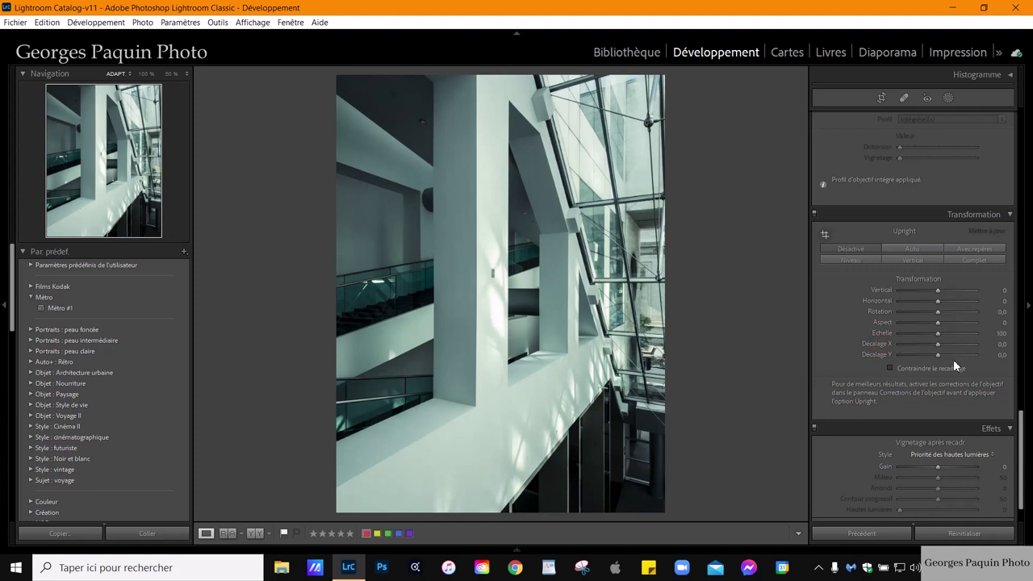
{"action": "mouse_move", "coordinate": [940, 355]}
{"action": "left_mouse_down"}
{"action": "mouse_move", "coordinate": [926, 372]}
{"action": "mouse_move", "coordinate": [946, 355]}
{"action": "left_mouse_up"}
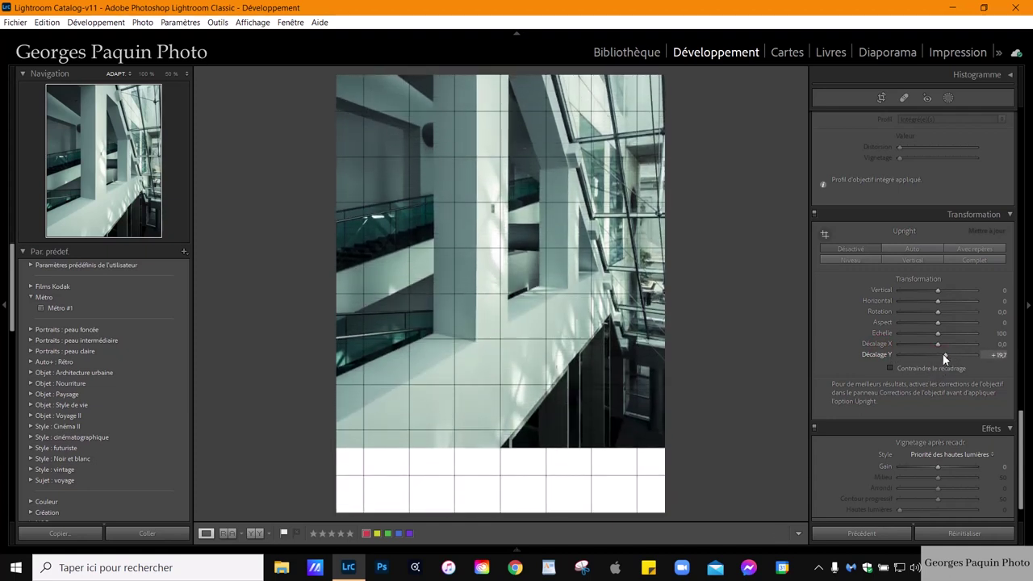
{"action": "double_click", "coordinate": [875, 355]}
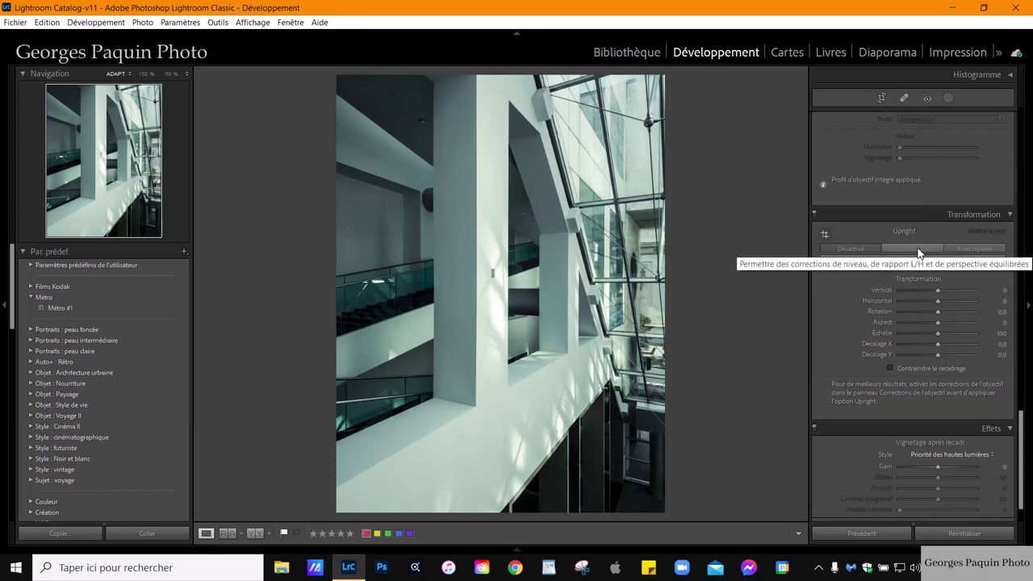
- Apply Upright Auto to the atrium photo and return to the Library grid
{"action": "left_click", "coordinate": [917, 248]}
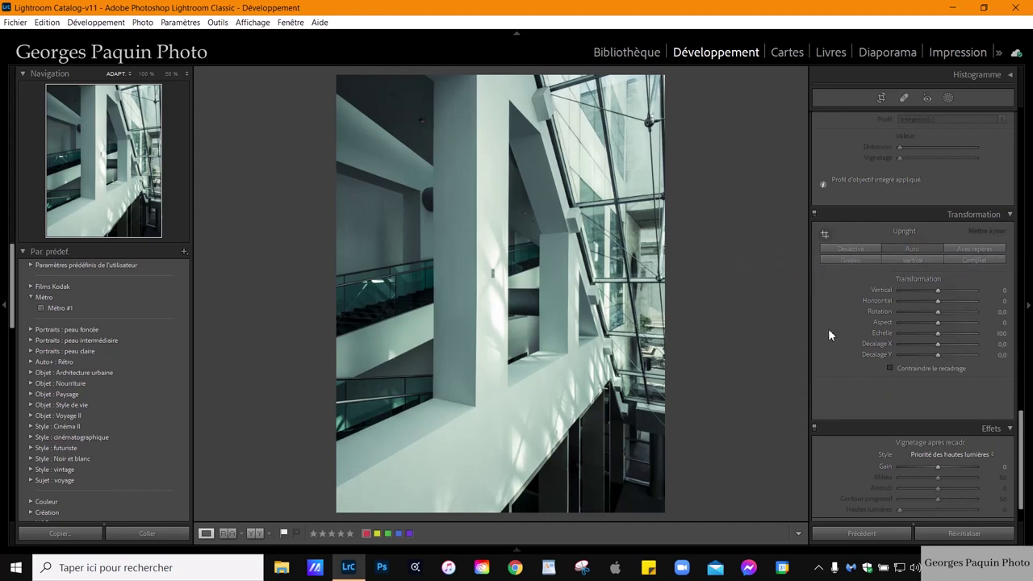
{"action": "key", "text": "g"}
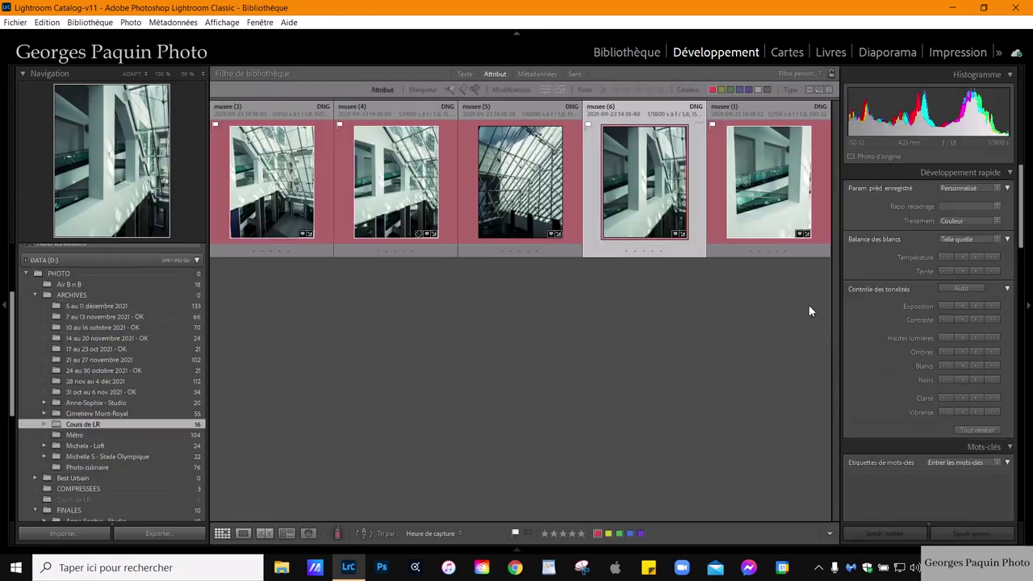
- Open musee (3) in Develop and straighten it with Upright Auto
{"action": "double_click", "coordinate": [273, 192]}
{"action": "left_click", "coordinate": [704, 52]}
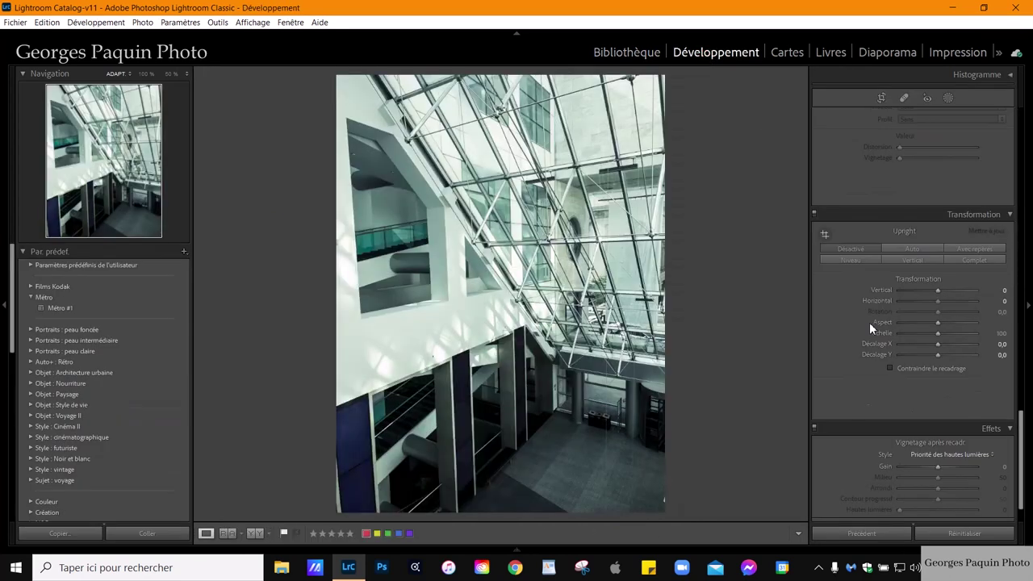
{"action": "left_click", "coordinate": [908, 246]}
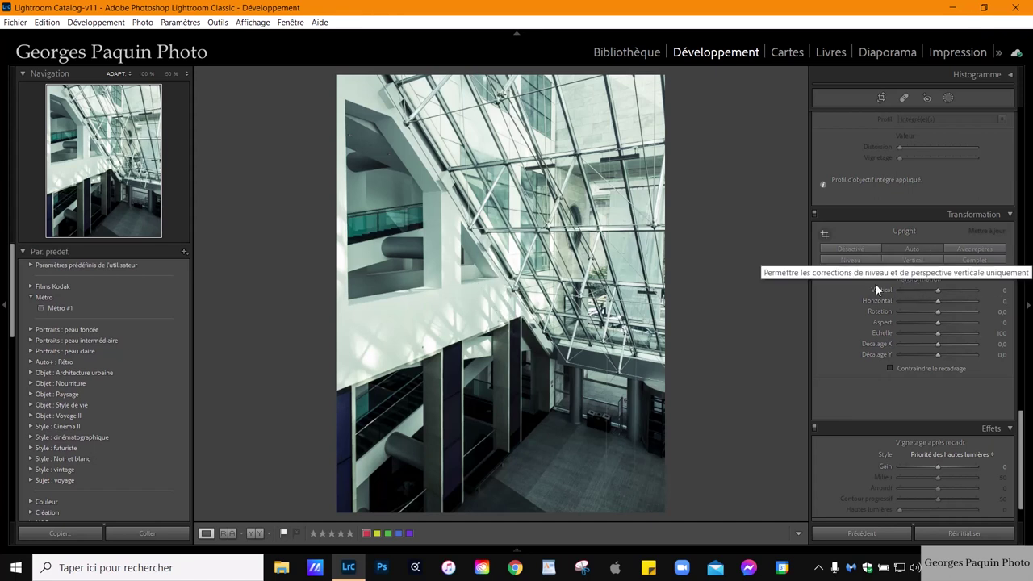
- Back in the Library grid, open musee (4) in the large loupe view
{"action": "key", "text": "g"}
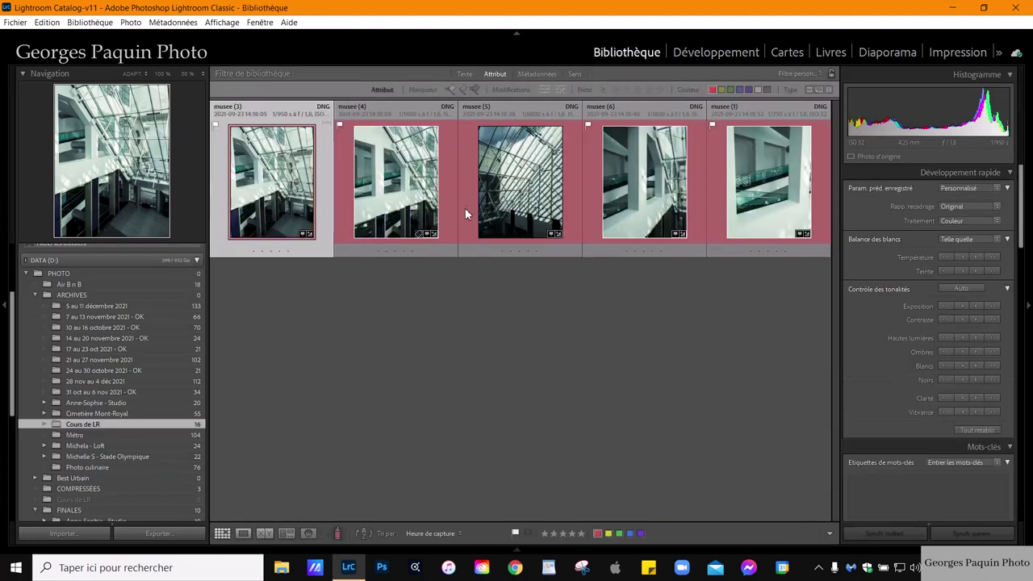
{"action": "left_click", "coordinate": [408, 201]}
{"action": "double_click", "coordinate": [408, 201]}
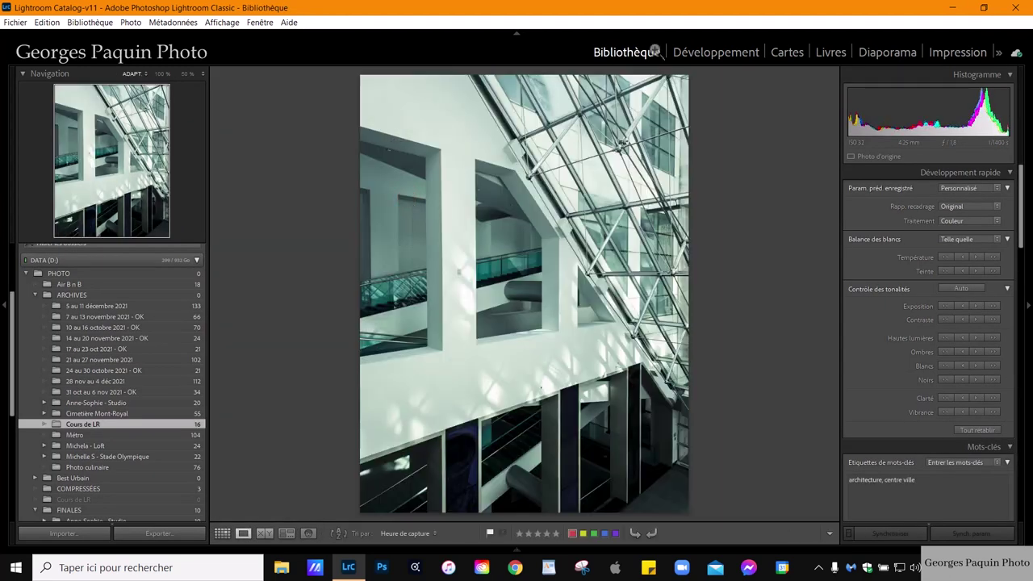
- Apply Upright Auto to musee (4) and musee (6) in Develop
{"action": "left_click", "coordinate": [709, 53]}
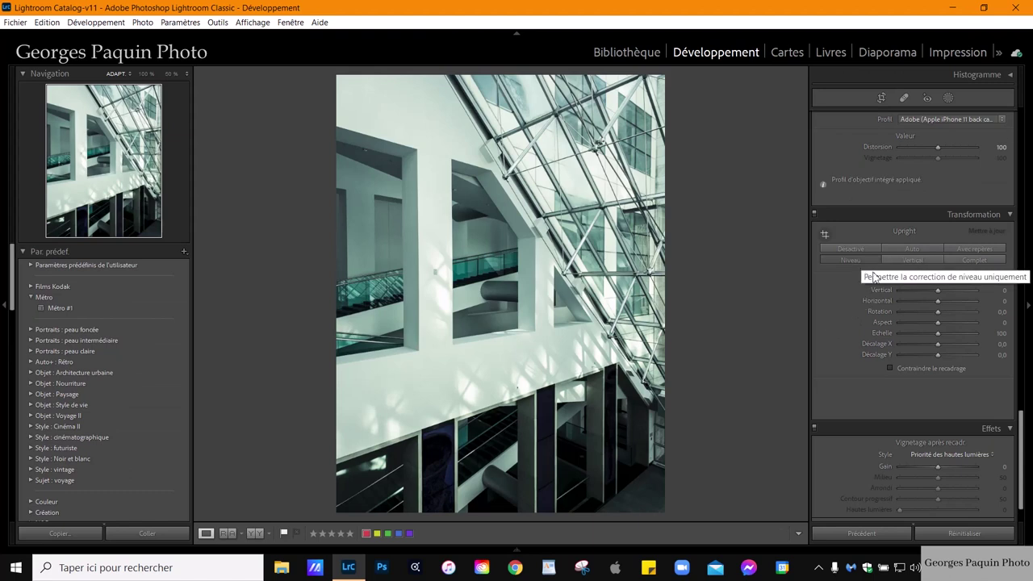
{"action": "left_click", "coordinate": [919, 247]}
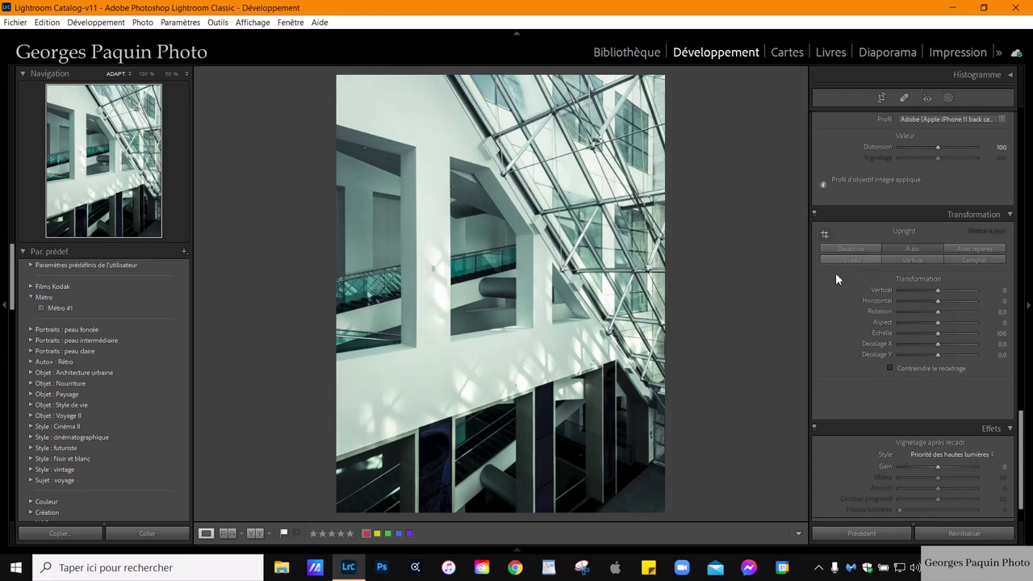
{"action": "key", "text": "g"}
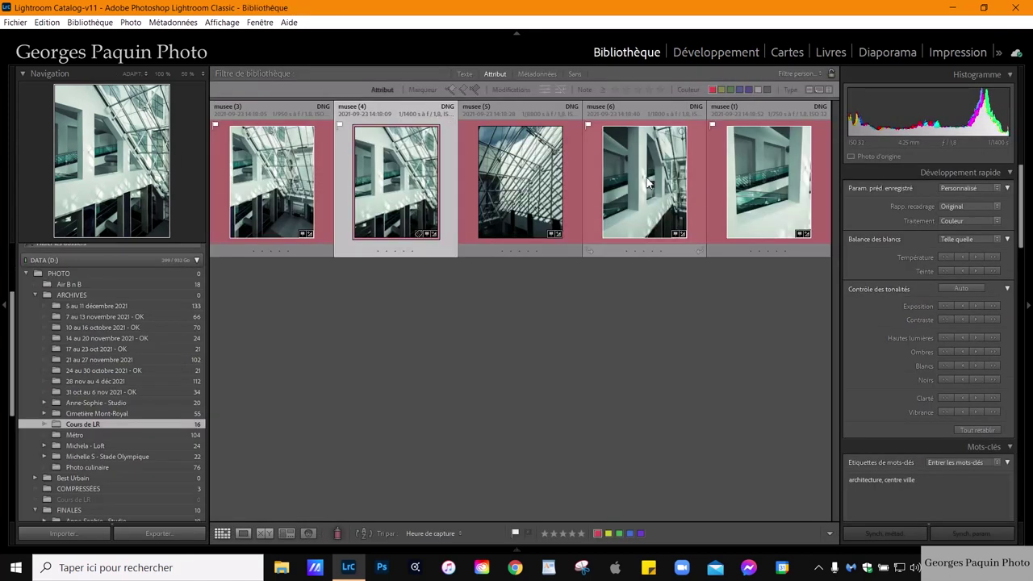
{"action": "double_click", "coordinate": [645, 189]}
{"action": "left_click", "coordinate": [716, 52]}
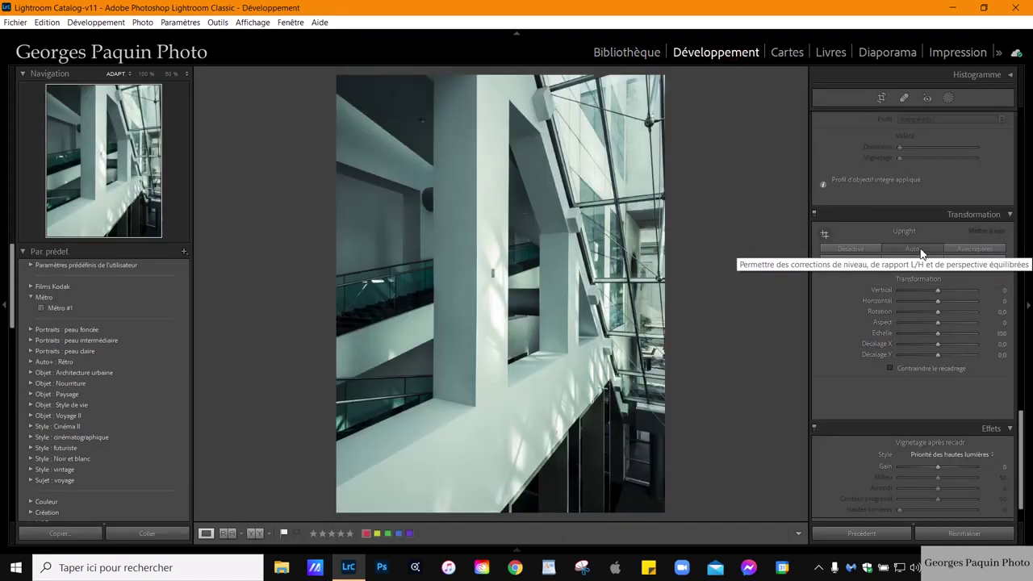
{"action": "left_click", "coordinate": [919, 251]}
- Move on to musee (1) and apply Upright Auto to it in Develop
{"action": "key", "text": "g"}
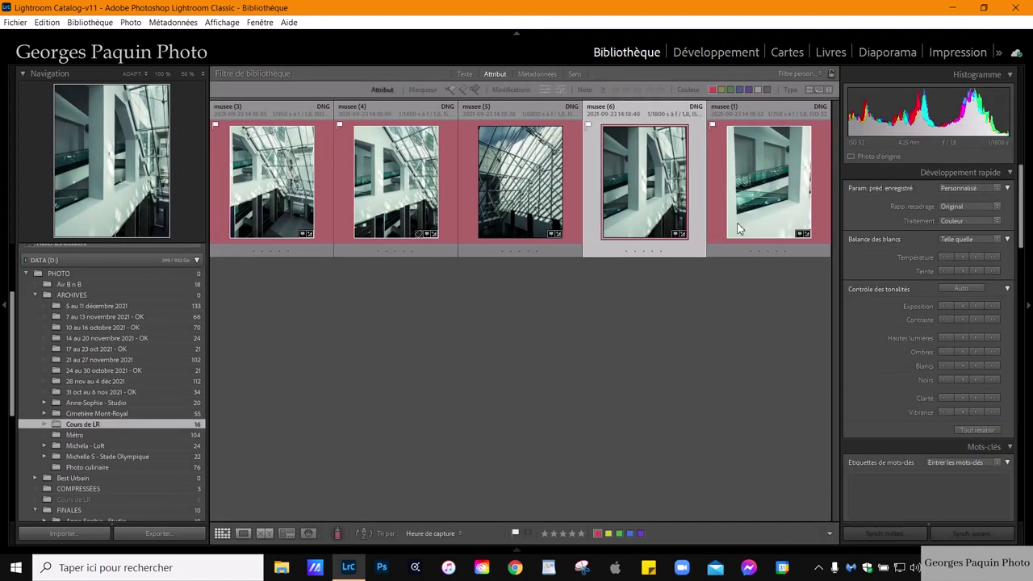
{"action": "key", "text": "Right"}
{"action": "key", "text": "e"}
{"action": "left_click", "coordinate": [713, 56]}
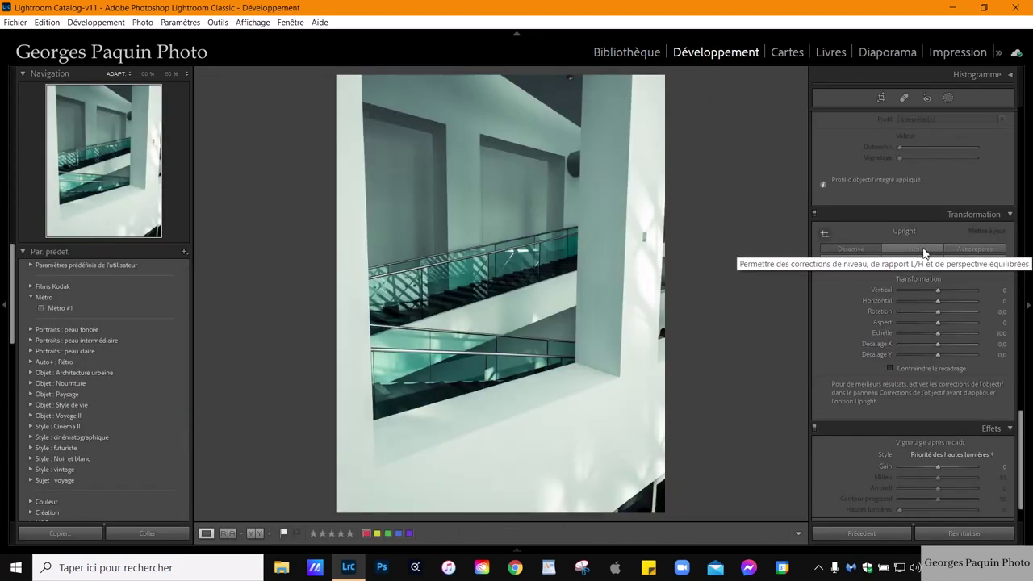
{"action": "left_click", "coordinate": [922, 249]}
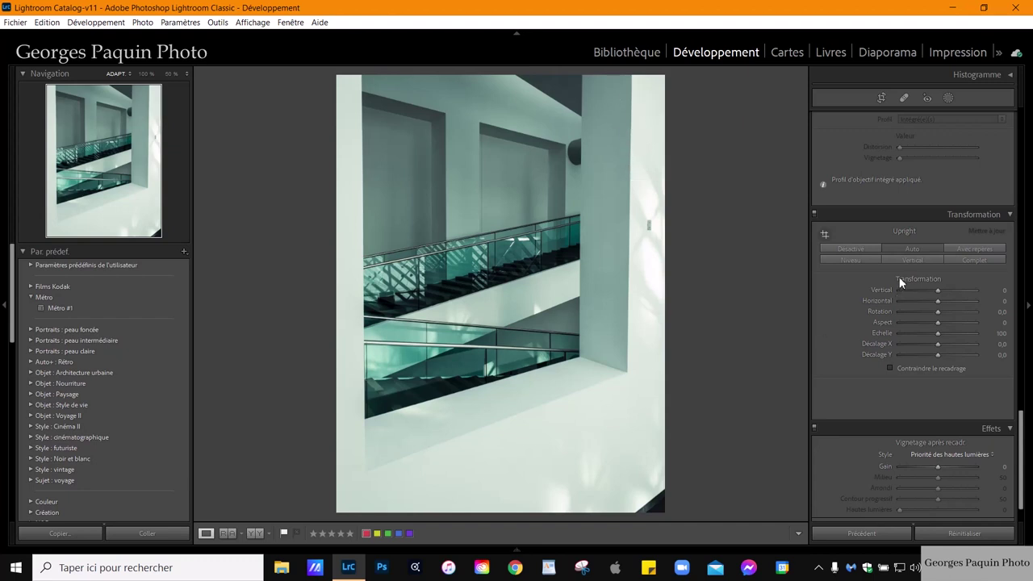
- Set the stairs photo's Vertical to +39 with Contraindre le recadrage, then open the glass-roof photo
{"action": "left_click_drag", "start_coordinate": [936, 289], "coordinate": [937, 294]}
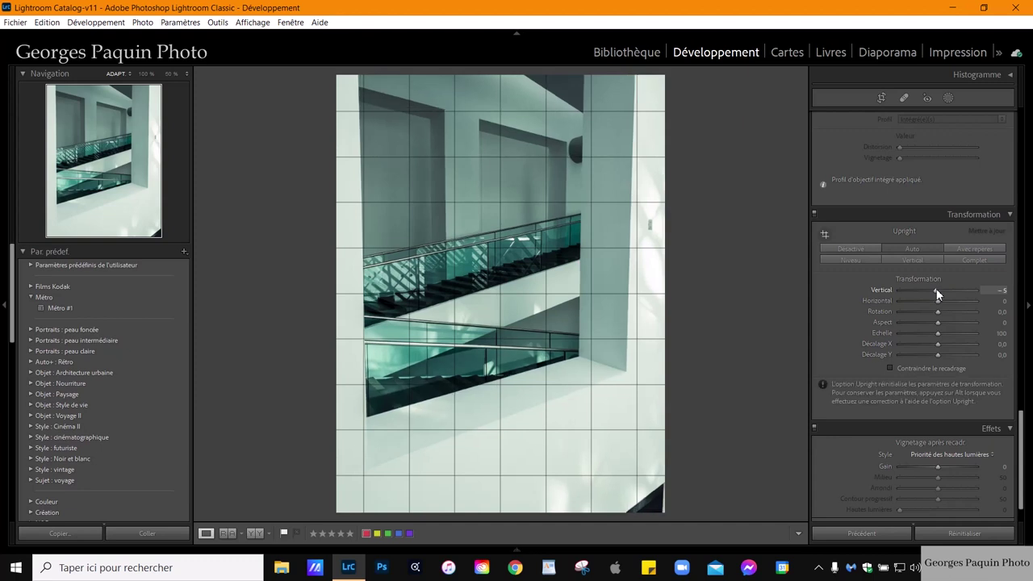
{"action": "left_click", "coordinate": [938, 290]}
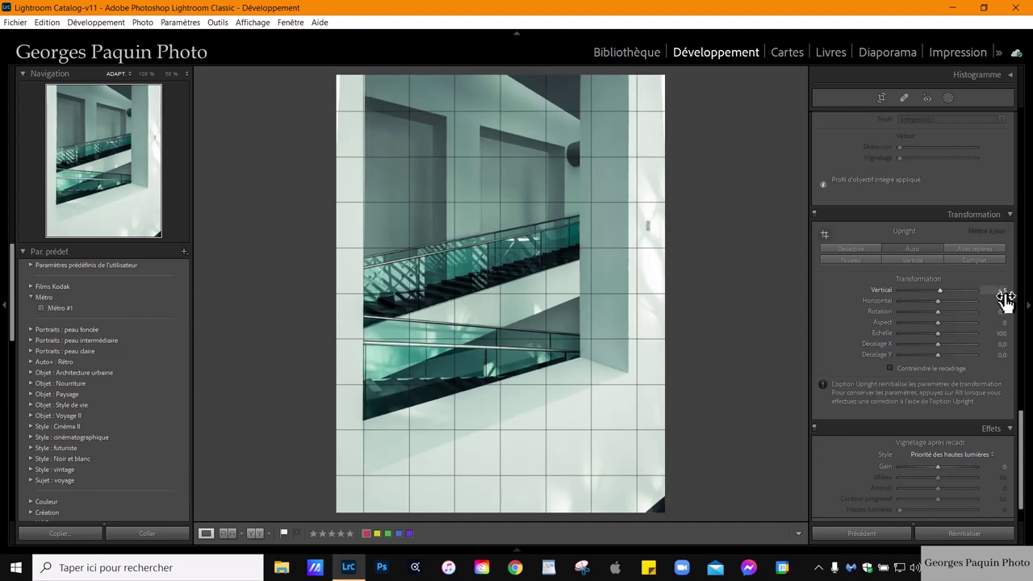
{"action": "key", "text": "Down"}
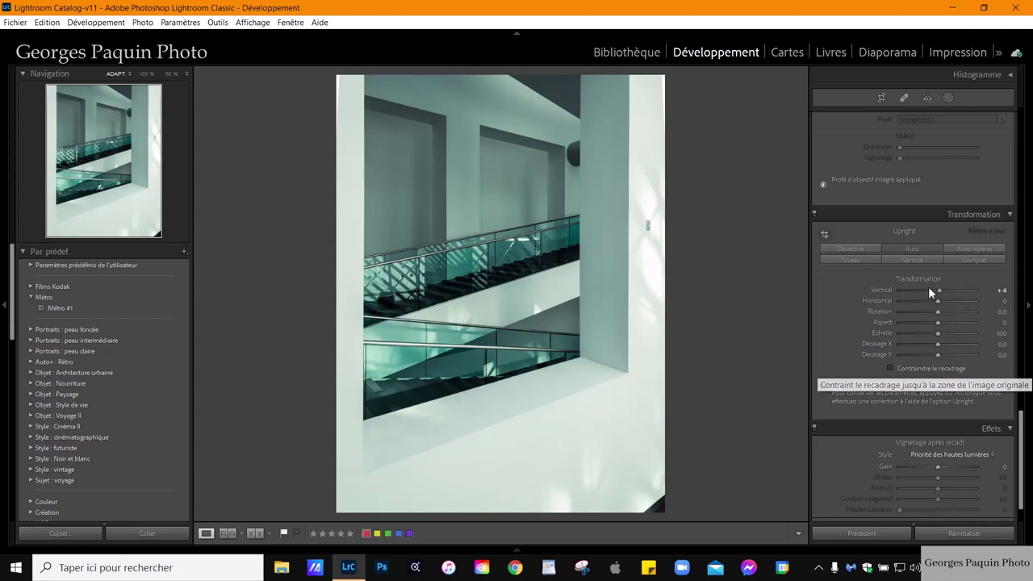
{"action": "left_click_drag", "start_coordinate": [938, 290], "coordinate": [953, 290]}
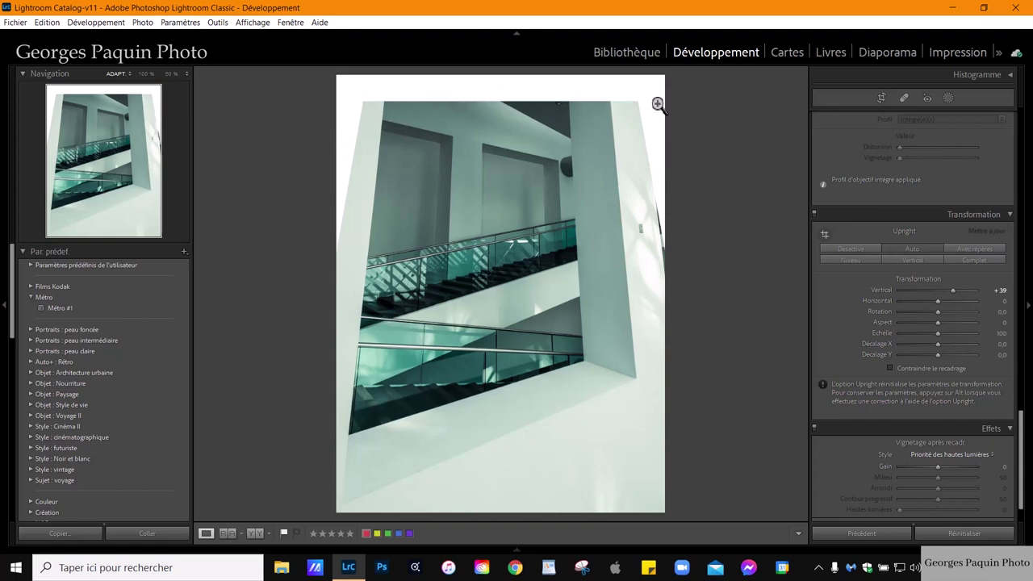
{"action": "left_click", "coordinate": [927, 370]}
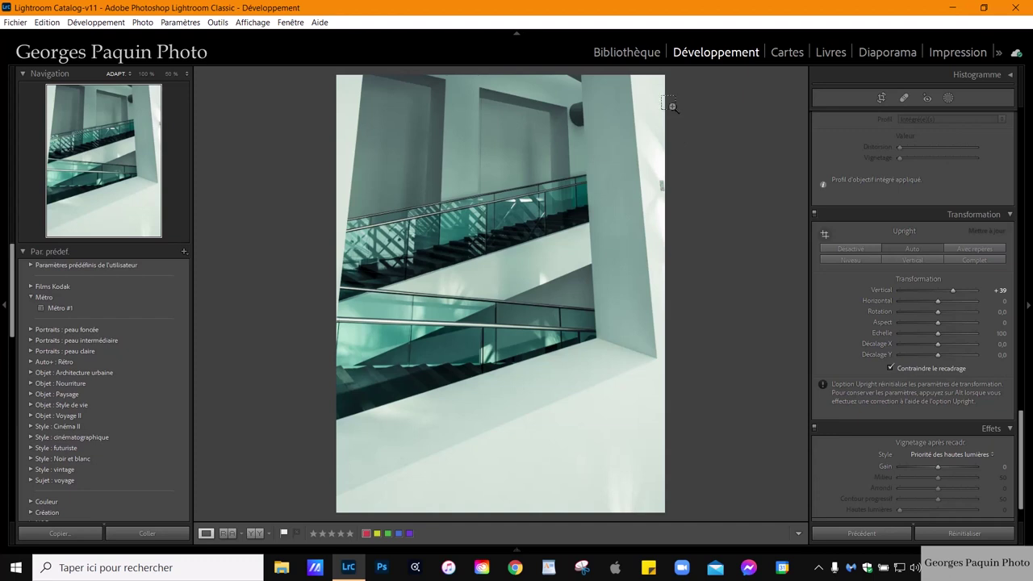
{"action": "left_click", "coordinate": [627, 51]}
{"action": "left_click", "coordinate": [732, 54]}
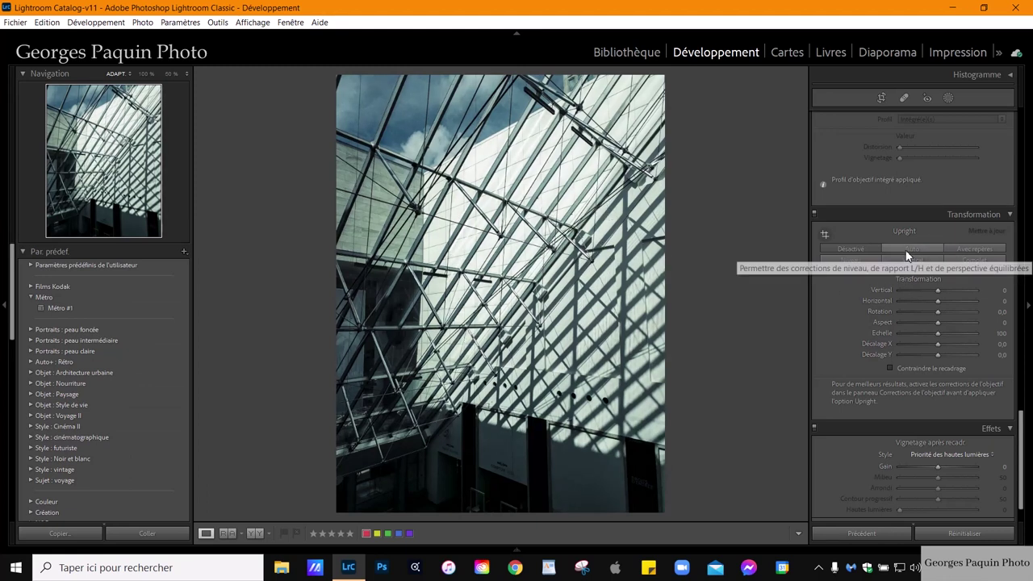
{"action": "left_click", "coordinate": [905, 249]}
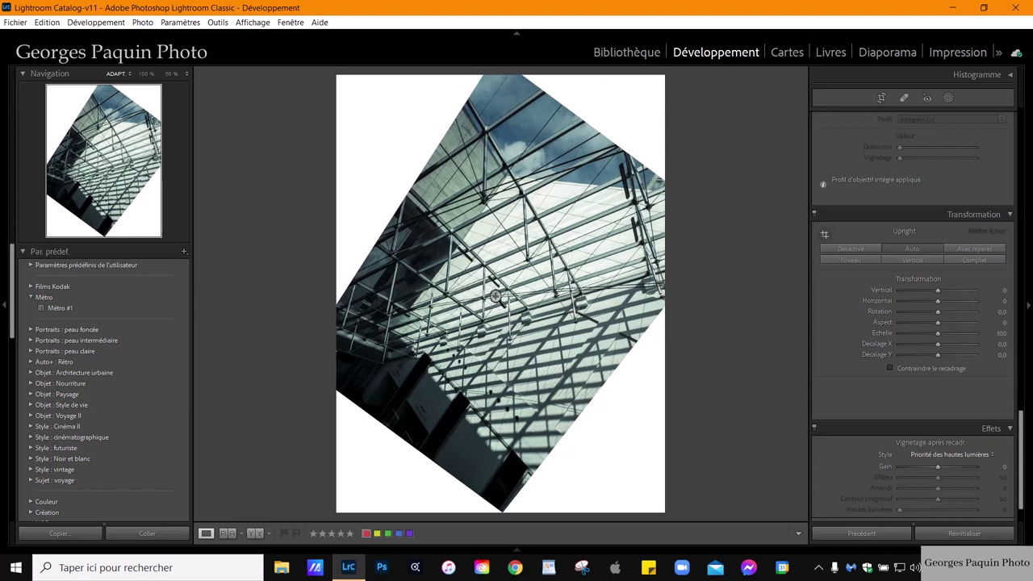
{"action": "key", "text": "ctrl+z"}
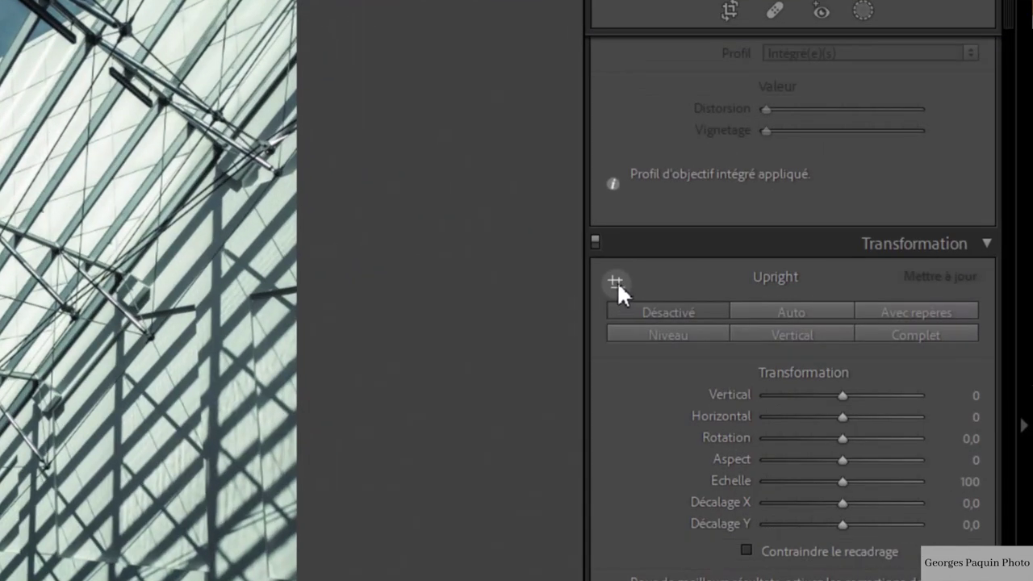
- Draw Guided Upright guides along the left strut, a right-side strut and the bottom edge
{"action": "left_click", "coordinate": [928, 313]}
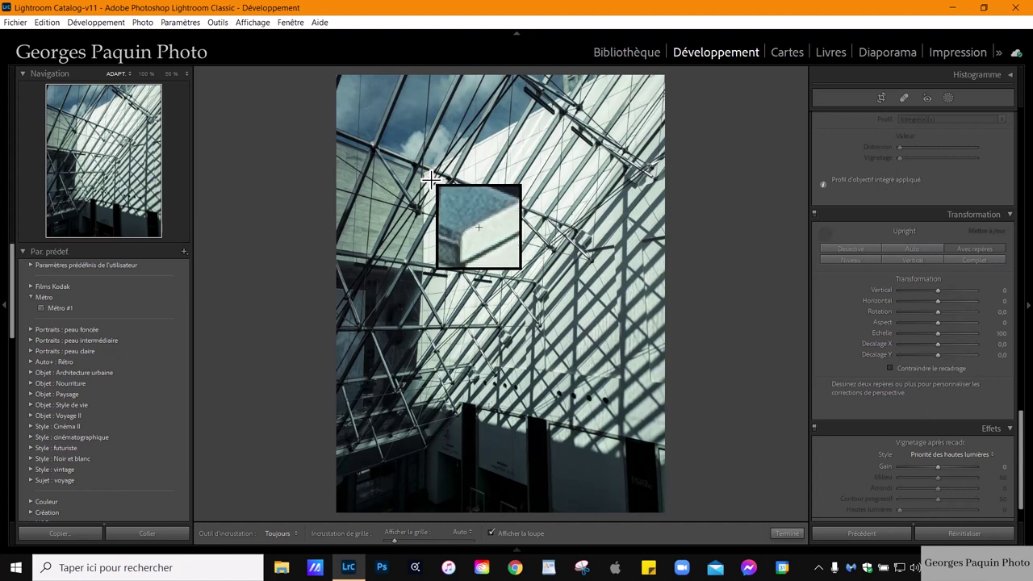
{"action": "left_click_drag", "start_coordinate": [428, 176], "coordinate": [427, 302]}
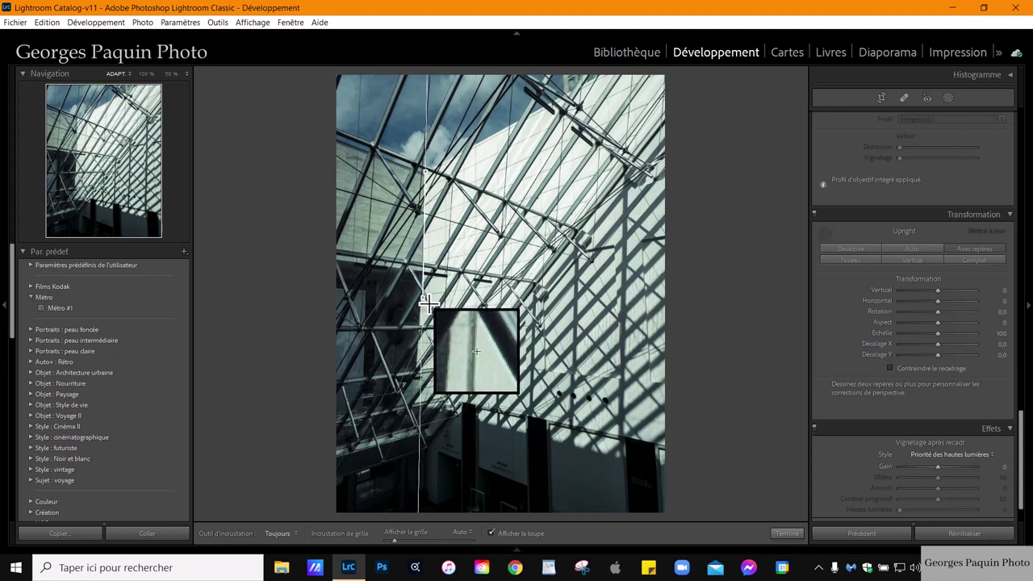
{"action": "left_click_drag", "start_coordinate": [428, 302], "coordinate": [425, 310]}
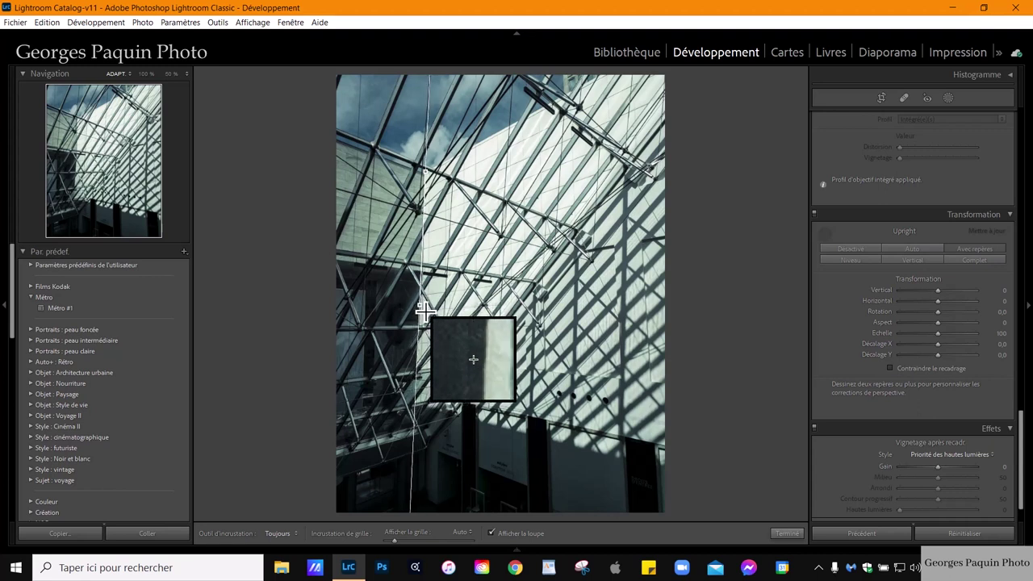
{"action": "left_click_drag", "start_coordinate": [425, 310], "coordinate": [419, 305]}
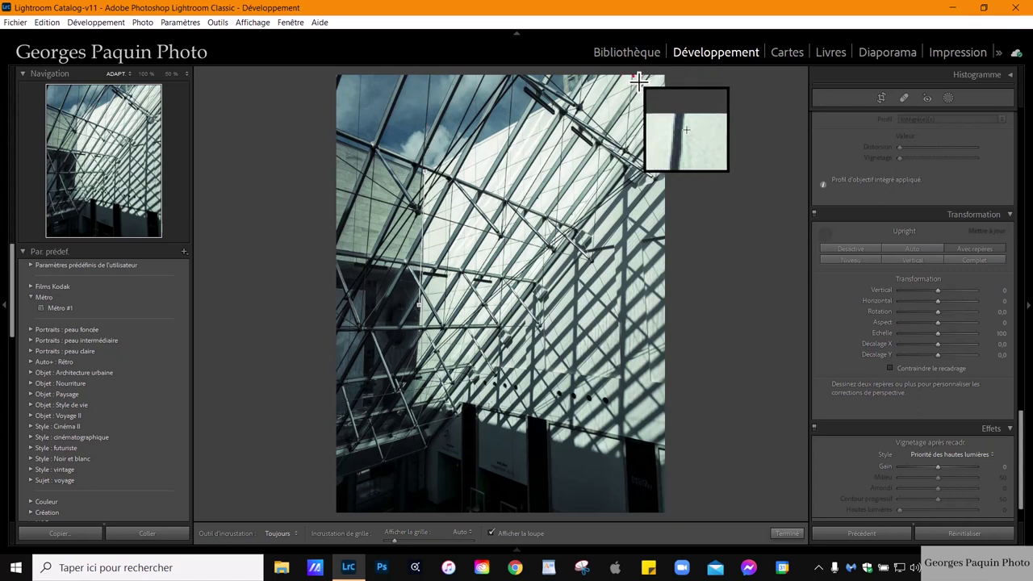
{"action": "left_click_drag", "start_coordinate": [633, 77], "coordinate": [635, 161]}
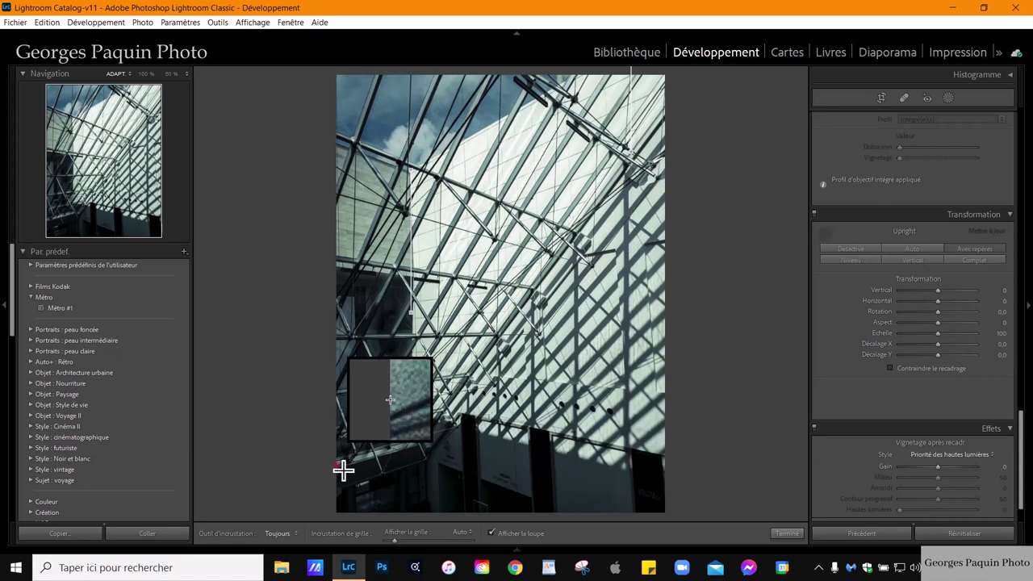
{"action": "left_click_drag", "start_coordinate": [656, 459], "coordinate": [671, 461]}
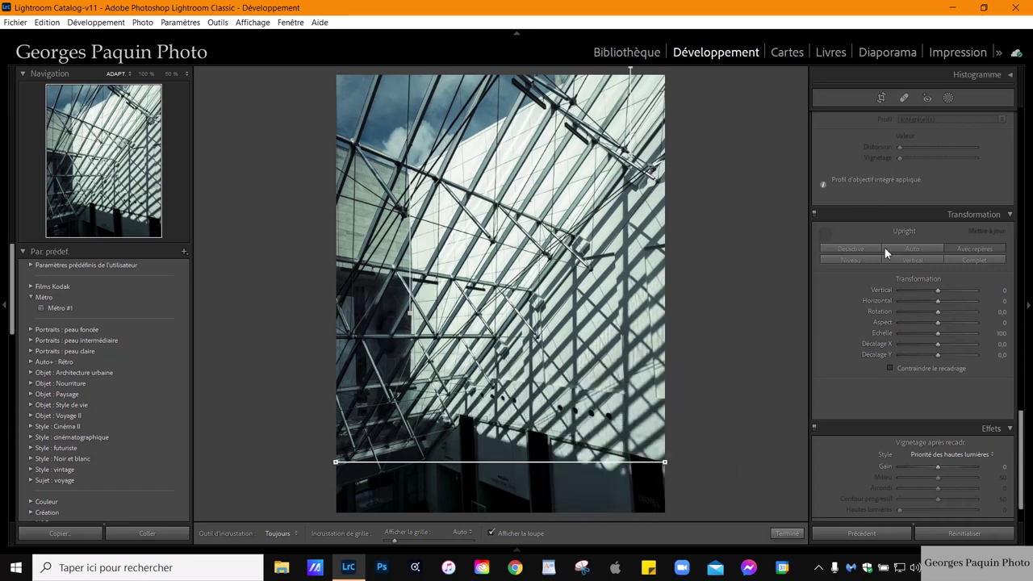
{"action": "left_click", "coordinate": [987, 248]}
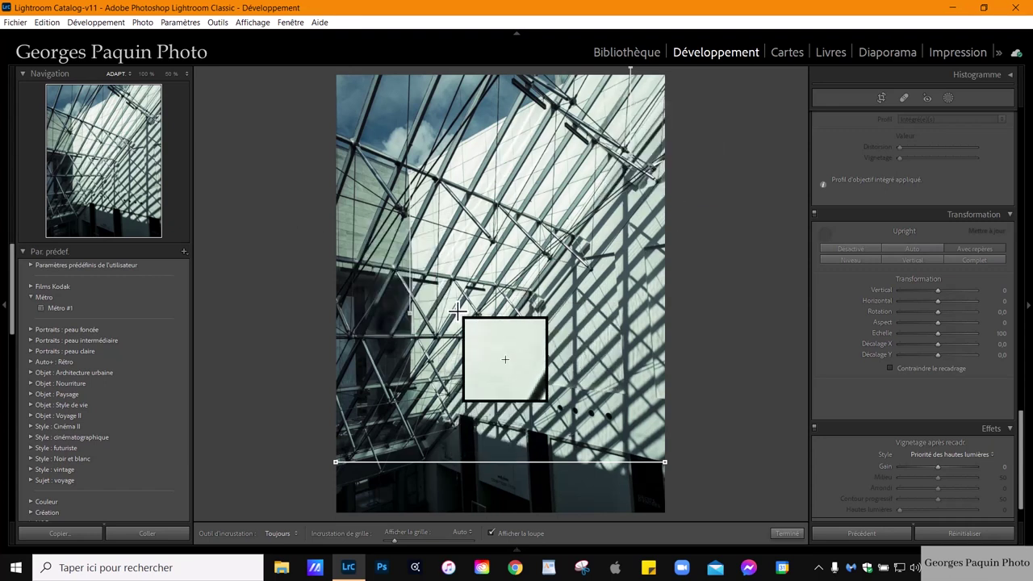
- Close the Guided Upright tool with Terminé and scroll down to the Transformation panel
{"action": "left_click", "coordinate": [786, 533]}
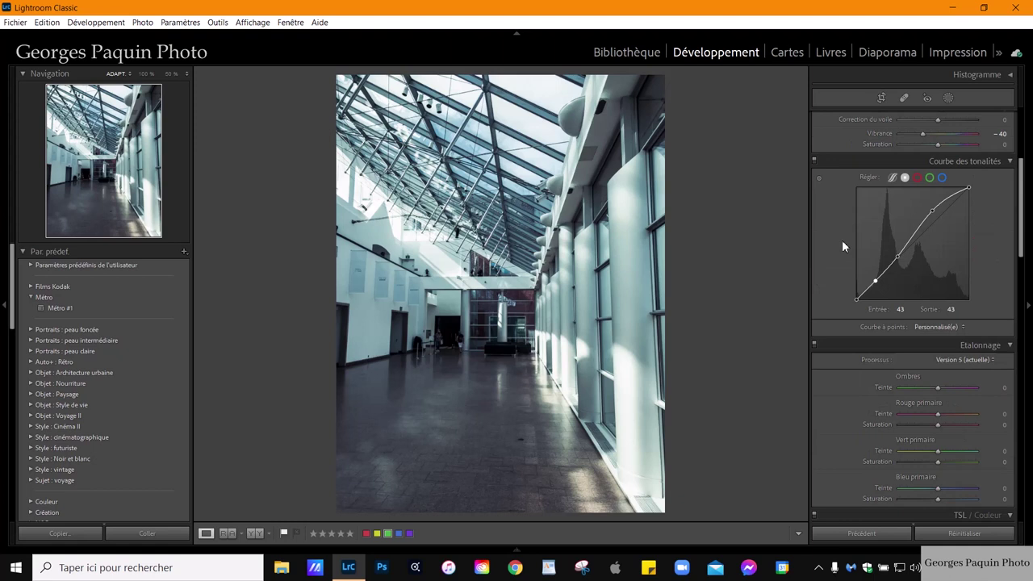
{"action": "scroll", "coordinate": [842, 240], "scroll_direction": "down", "scroll_amount": 5}
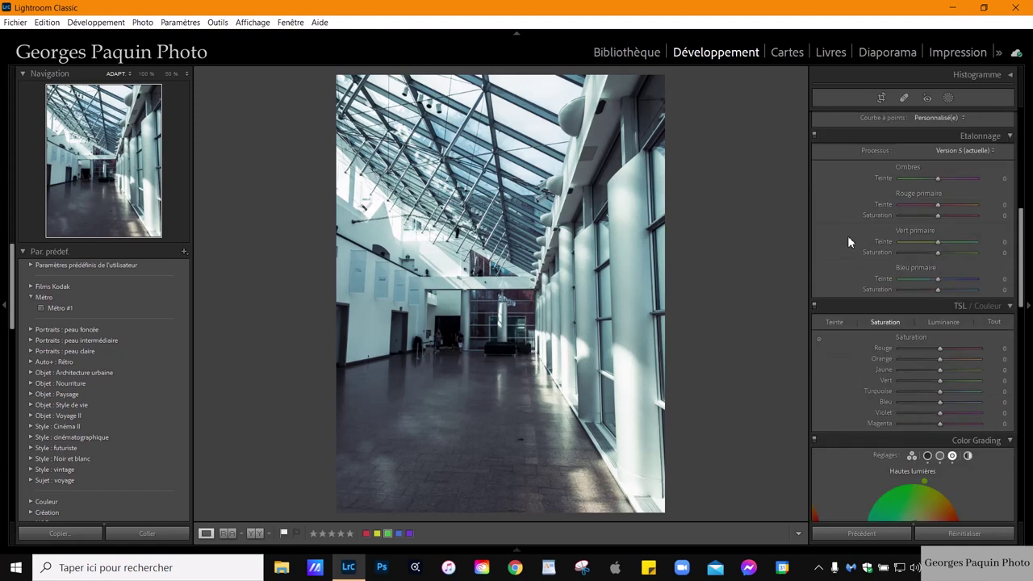
{"action": "scroll", "coordinate": [827, 221], "scroll_direction": "down", "scroll_amount": 4}
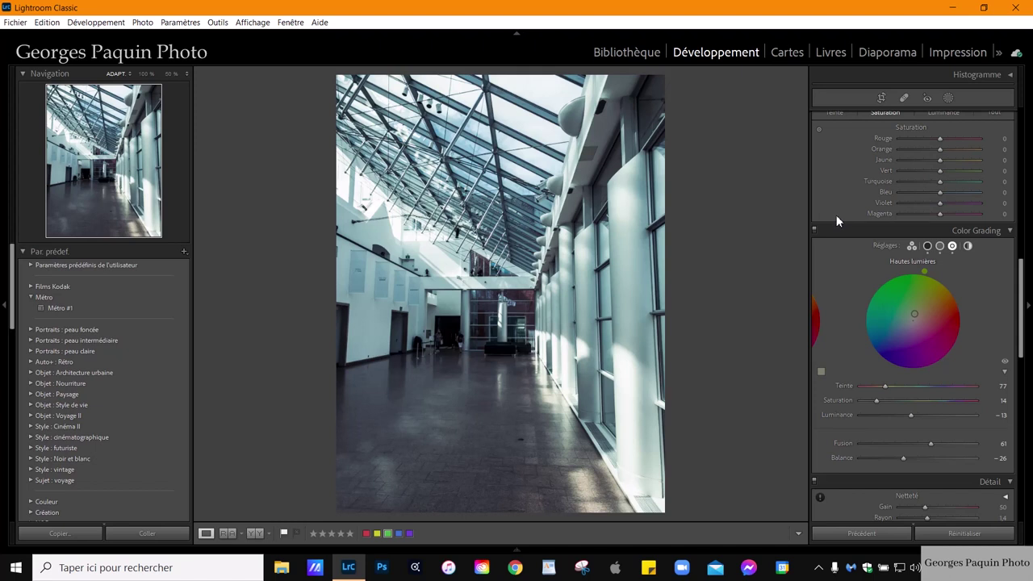
{"action": "scroll", "coordinate": [836, 214], "scroll_direction": "down", "scroll_amount": 5}
{"action": "scroll", "coordinate": [836, 215], "scroll_direction": "down", "scroll_amount": 2}
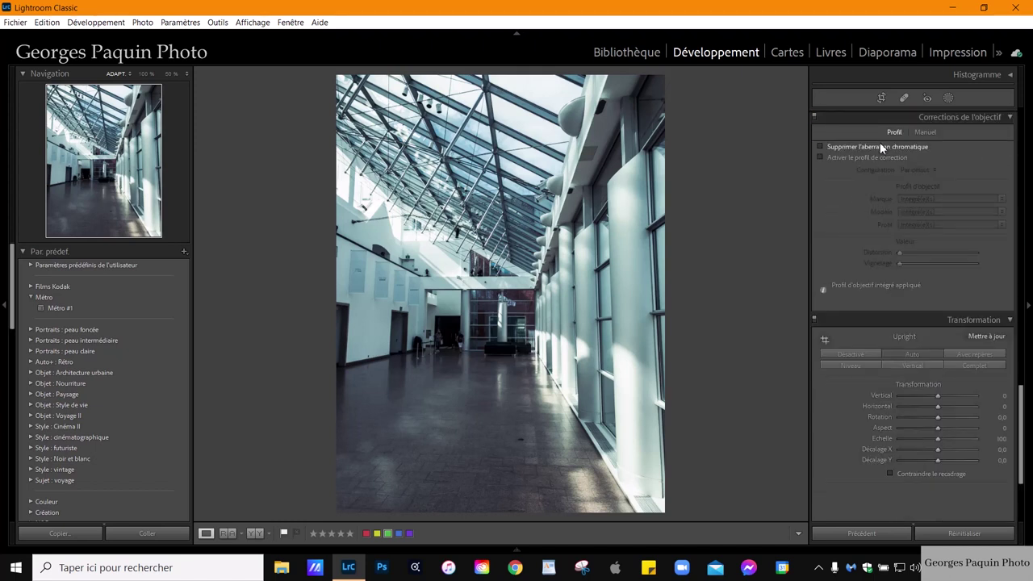
{"action": "scroll", "coordinate": [843, 241], "scroll_direction": "down", "scroll_amount": 3}
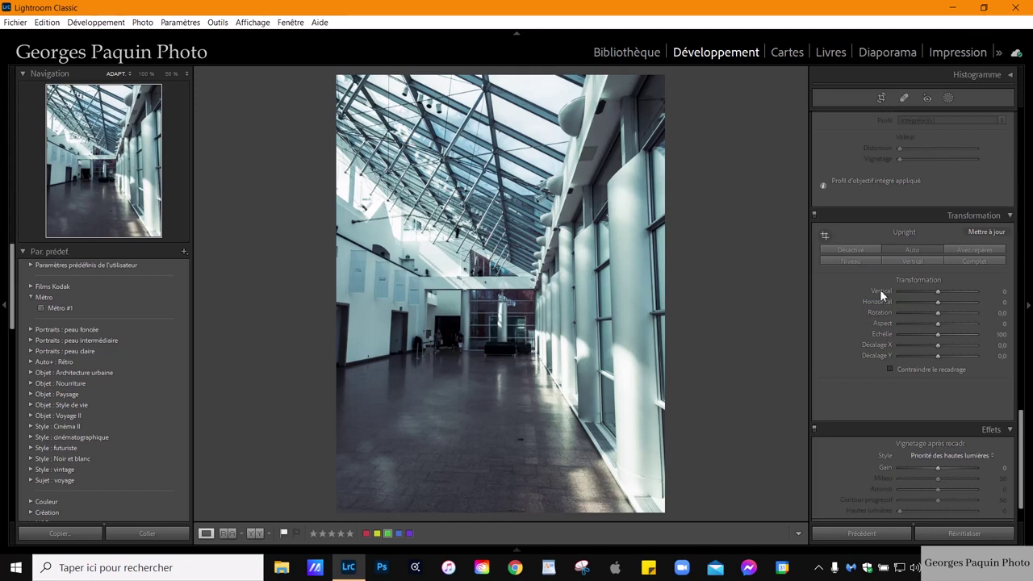
- Preview Upright Vertical and Full, return Upright to Off, and activate Guided Upright
{"action": "left_click", "coordinate": [857, 253]}
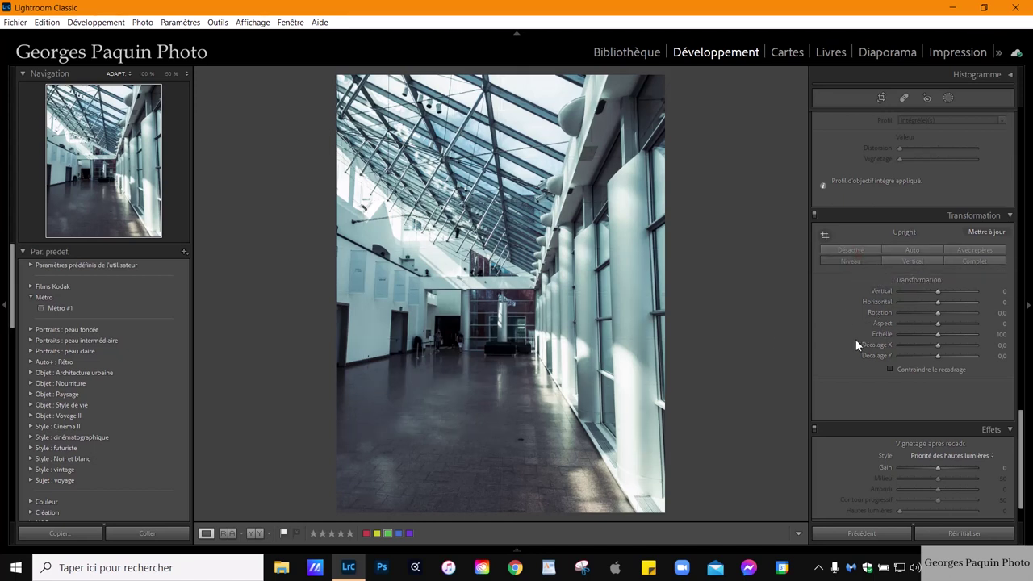
{"action": "left_click", "coordinate": [910, 259]}
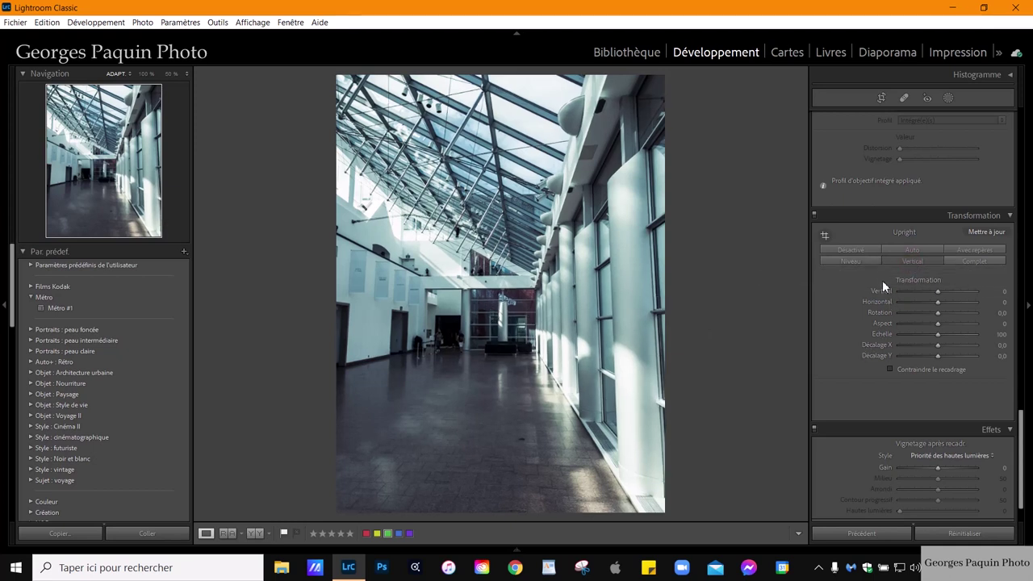
{"action": "left_click", "coordinate": [974, 263]}
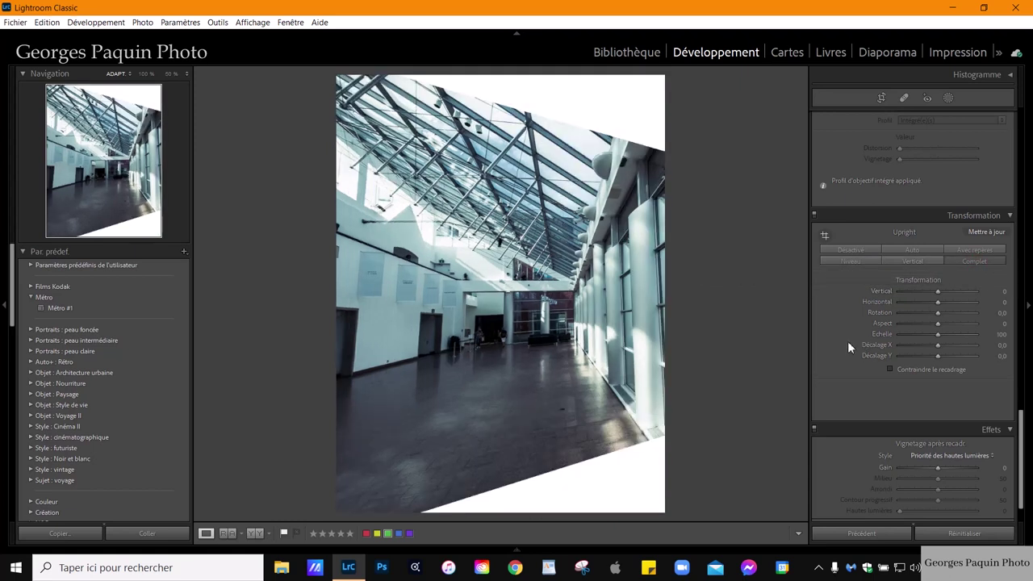
{"action": "left_click", "coordinate": [851, 252]}
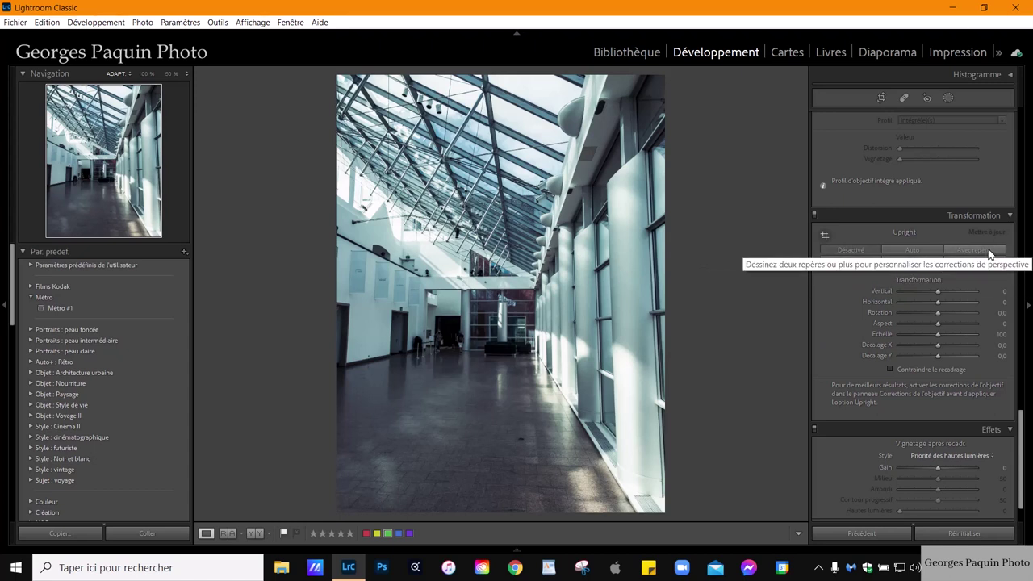
{"action": "left_click", "coordinate": [989, 251]}
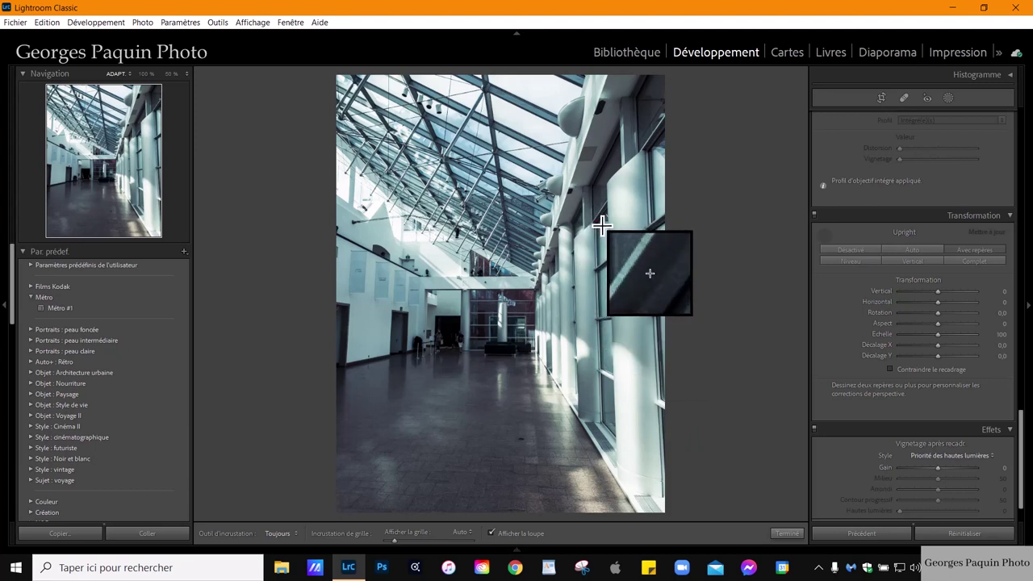
- Draw a vertical Guided Upright guide along the right-hand window column
{"action": "left_click_drag", "start_coordinate": [598, 220], "coordinate": [607, 421]}
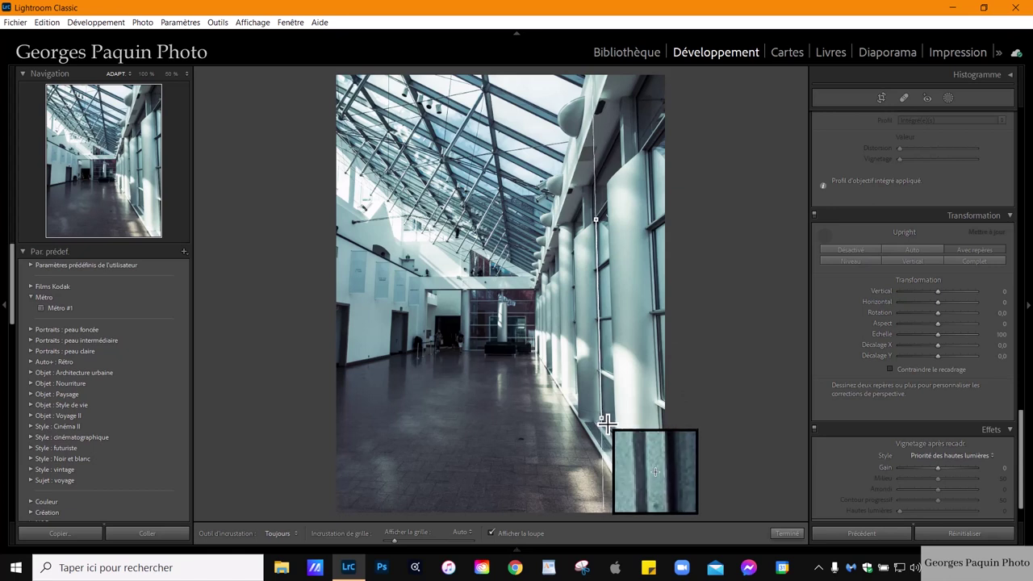
{"action": "left_click_drag", "start_coordinate": [607, 421], "coordinate": [602, 416]}
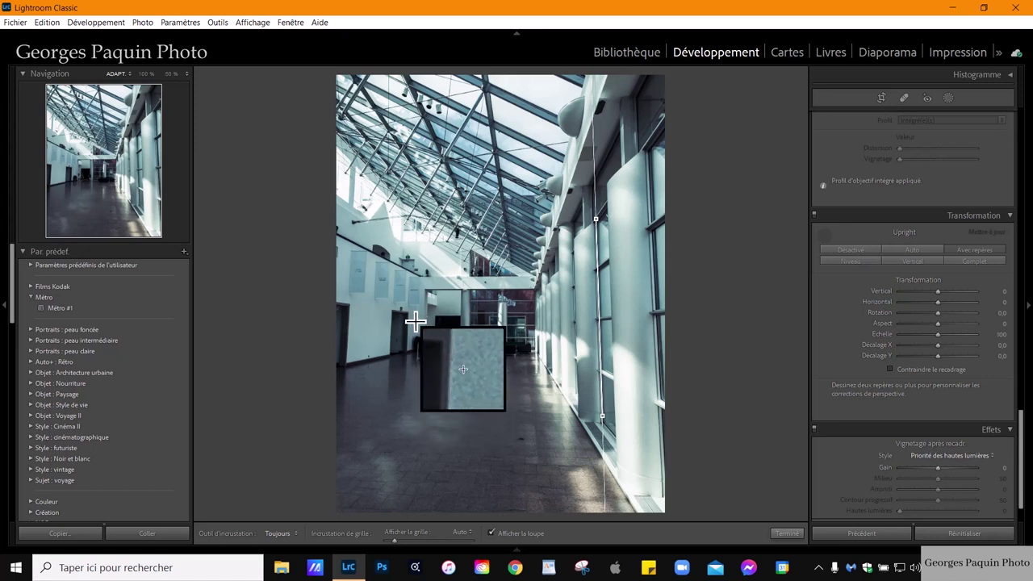
- At 50% zoom, add a vertical guide along the left doorway edge
{"action": "left_click", "coordinate": [170, 73]}
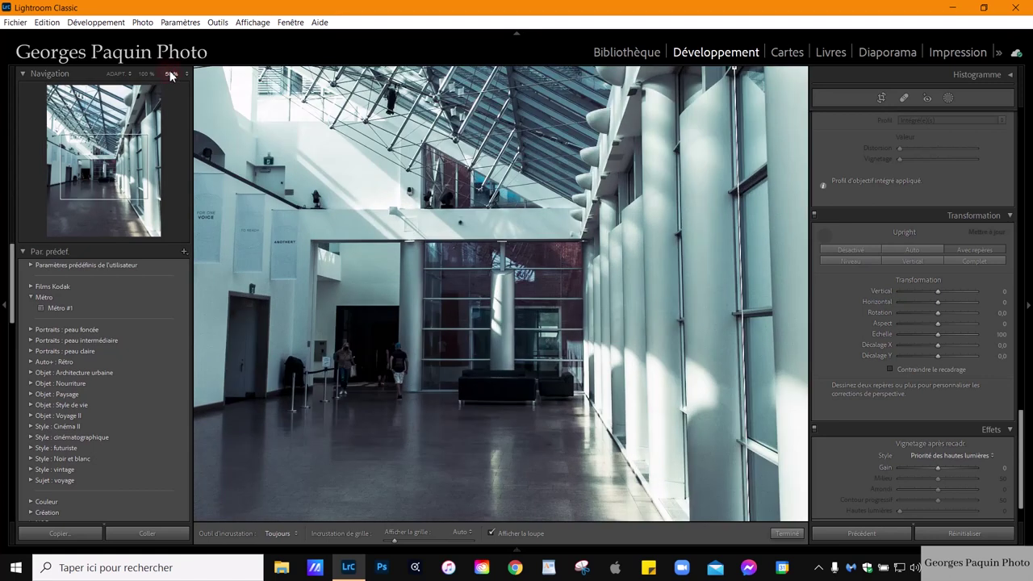
{"action": "key", "text": "b"}
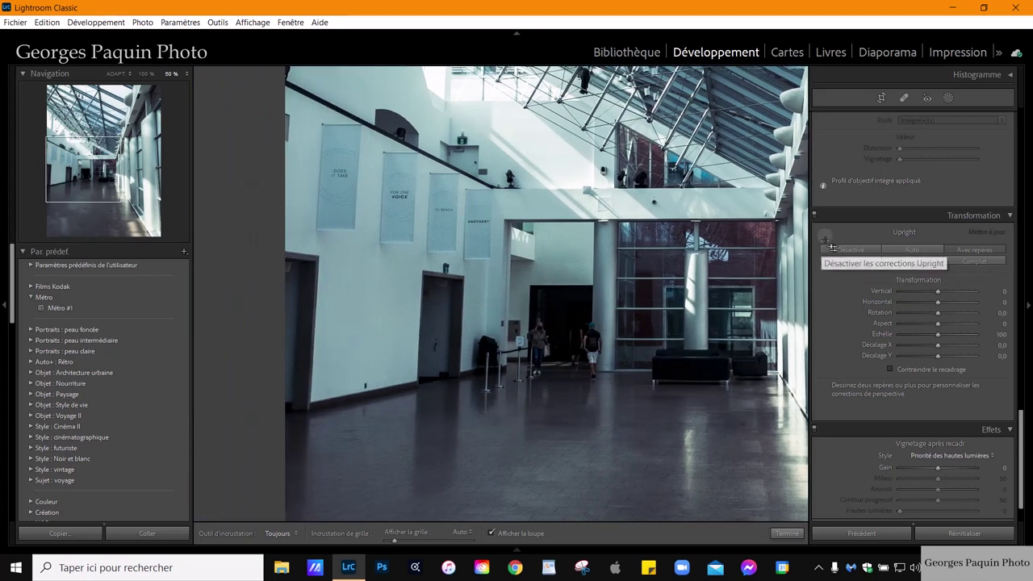
{"action": "left_click", "coordinate": [823, 236]}
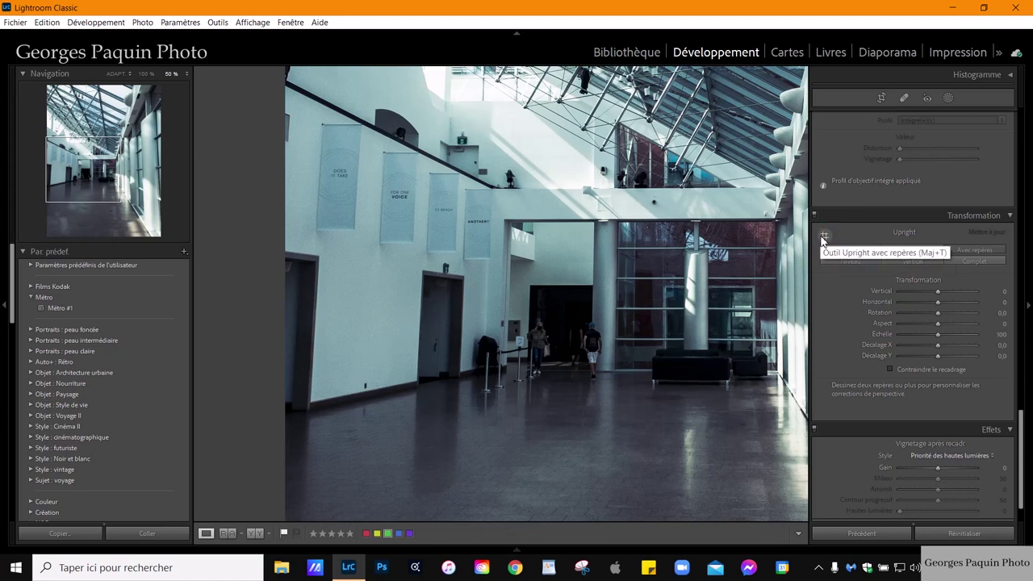
{"action": "left_click", "coordinate": [823, 234]}
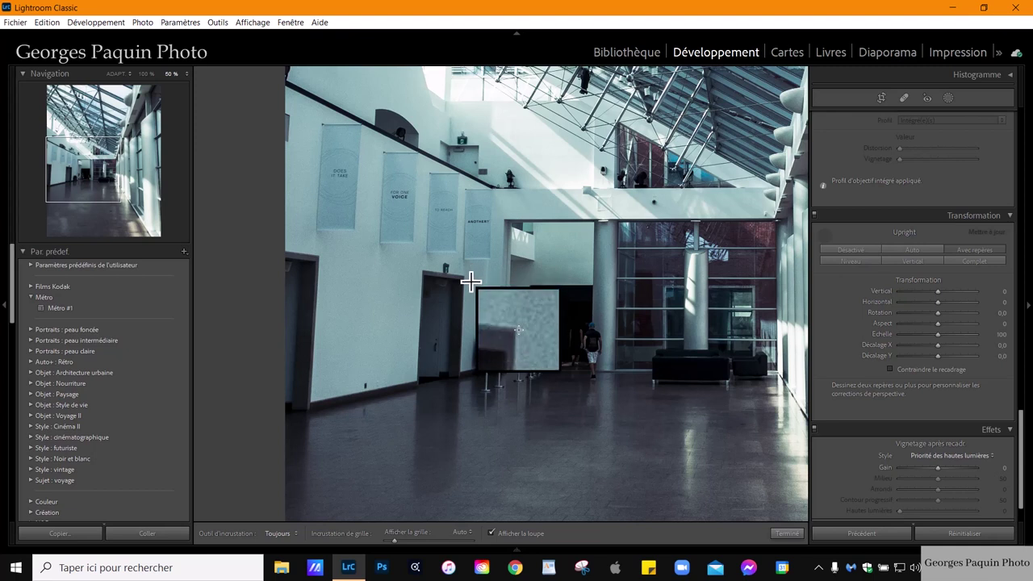
{"action": "left_click_drag", "start_coordinate": [466, 259], "coordinate": [467, 353]}
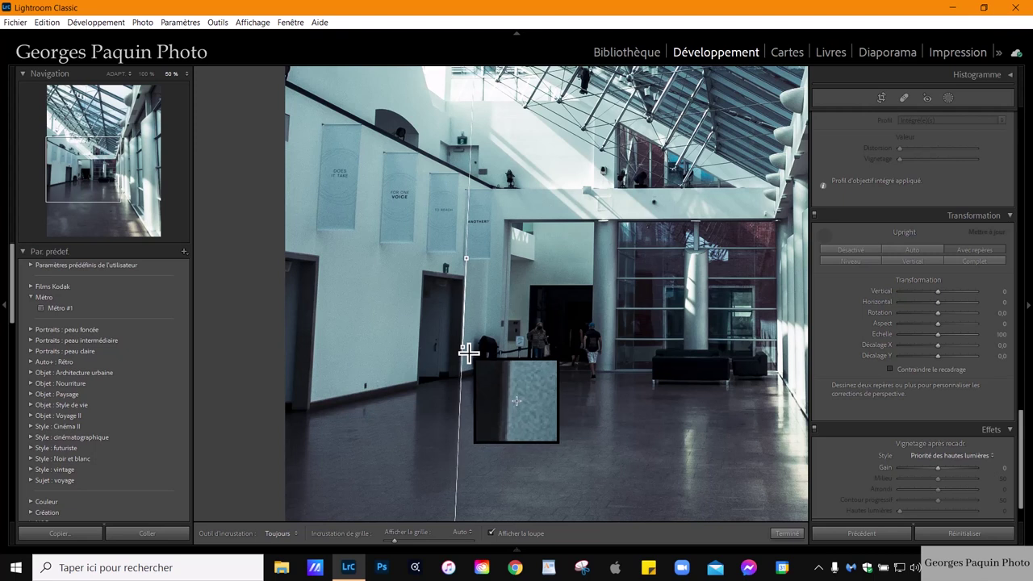
{"action": "left_click_drag", "start_coordinate": [467, 352], "coordinate": [467, 353]}
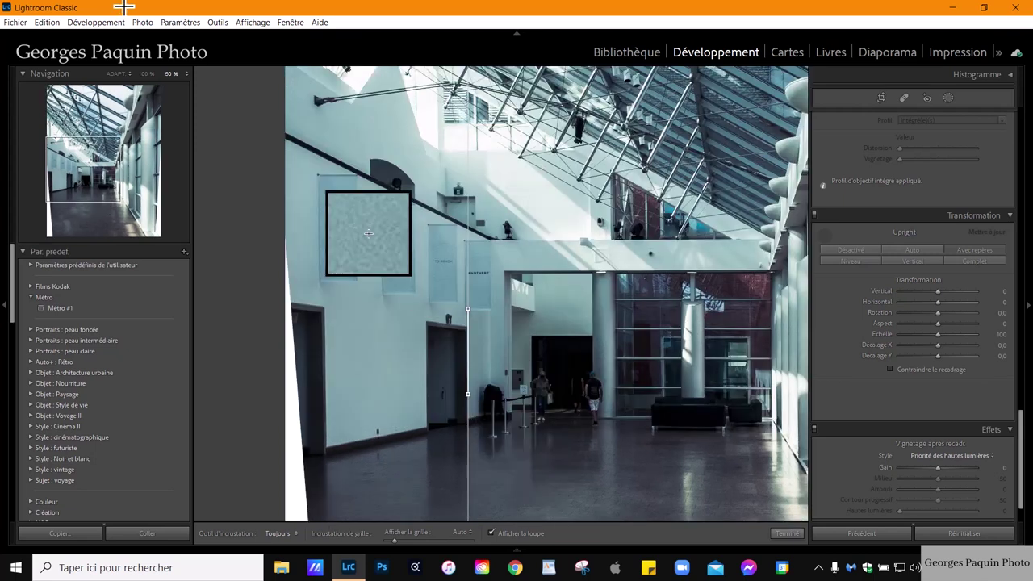
- Add a horizontal guide along the mezzanine balcony edge, then view the whole photo
{"action": "left_click", "coordinate": [114, 75]}
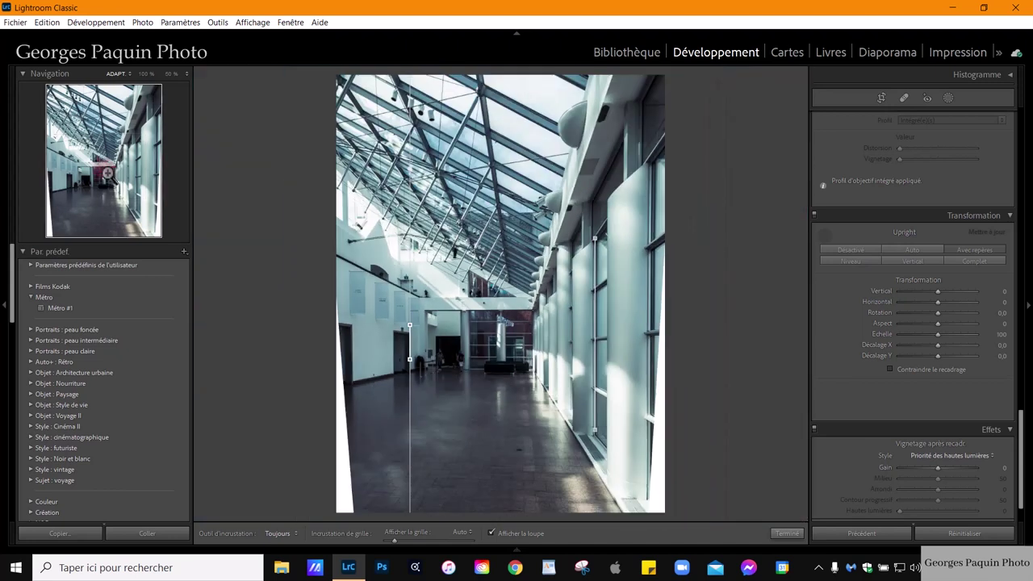
{"action": "left_click", "coordinate": [107, 172]}
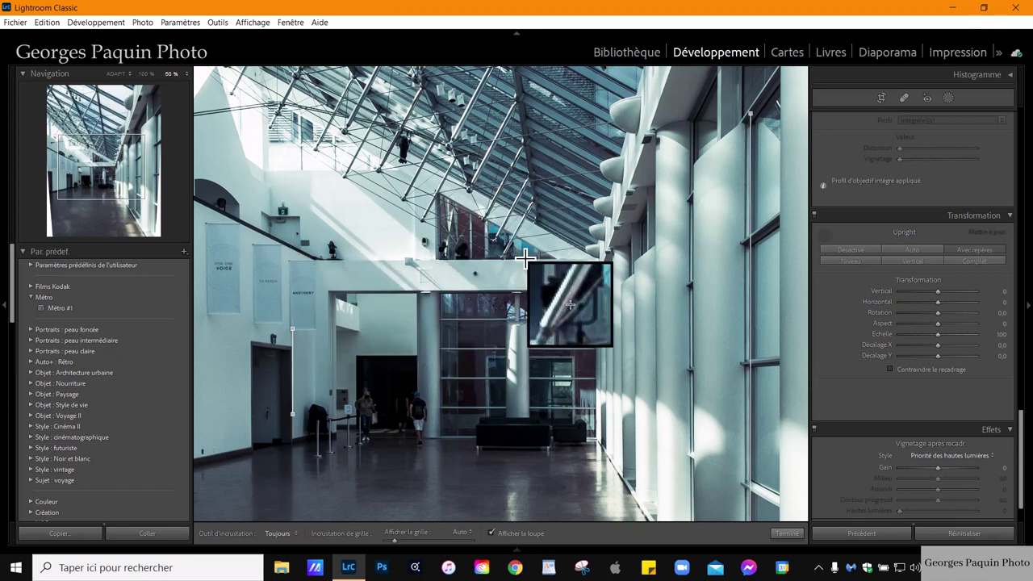
{"action": "left_click_drag", "start_coordinate": [302, 261], "coordinate": [580, 266]}
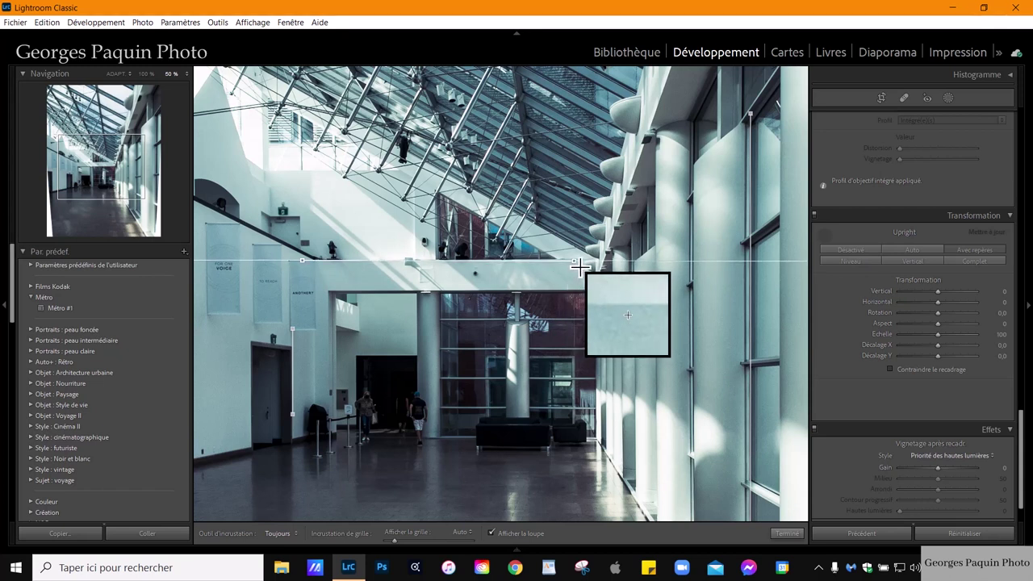
{"action": "left_click_drag", "start_coordinate": [579, 266], "coordinate": [572, 261]}
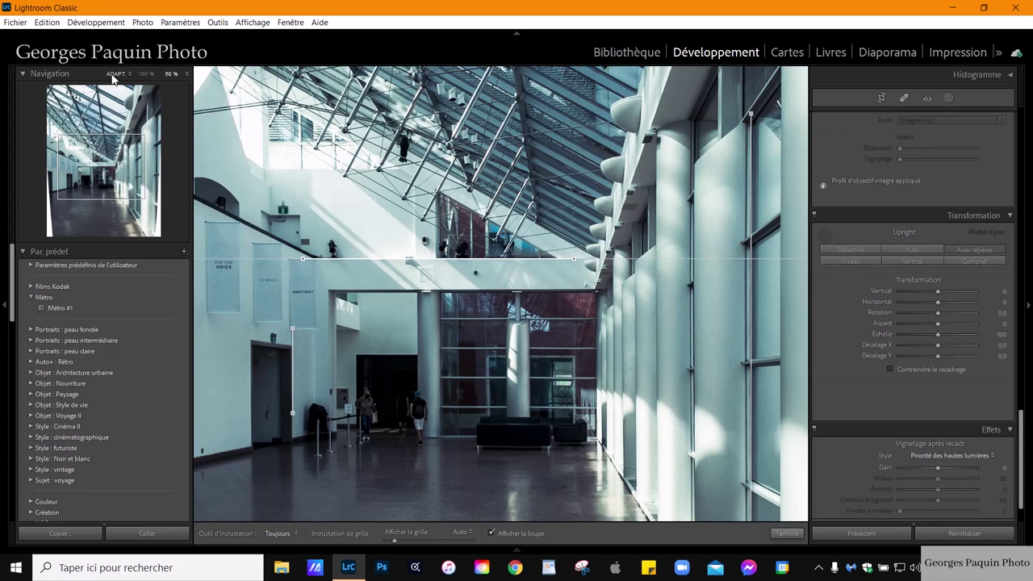
{"action": "key", "text": "z"}
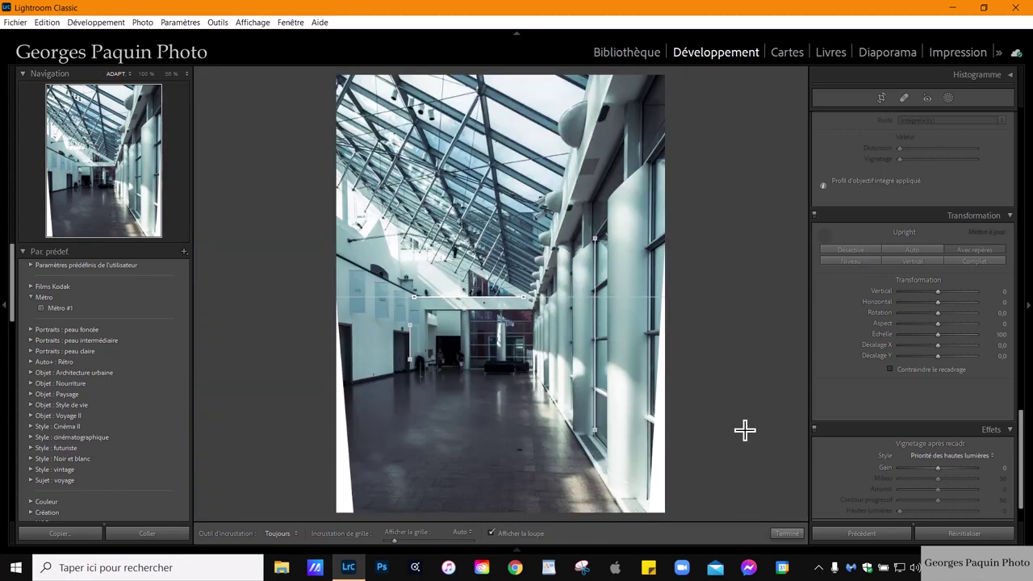
- Finish the guided correction and set Transform Horizontal to −7 and Rotate to +0.7
{"action": "left_click", "coordinate": [785, 534]}
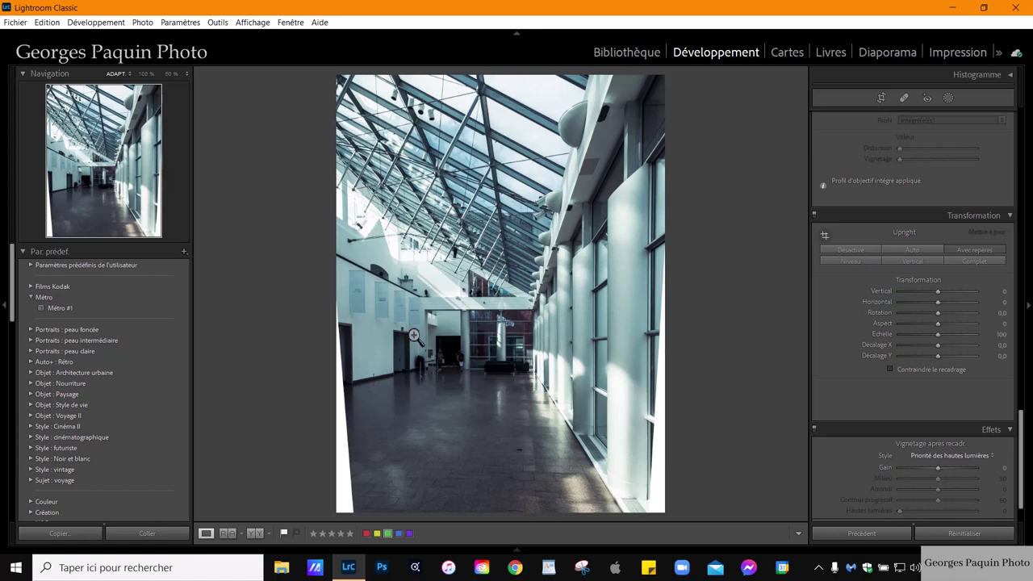
{"action": "left_click", "coordinate": [1000, 304]}
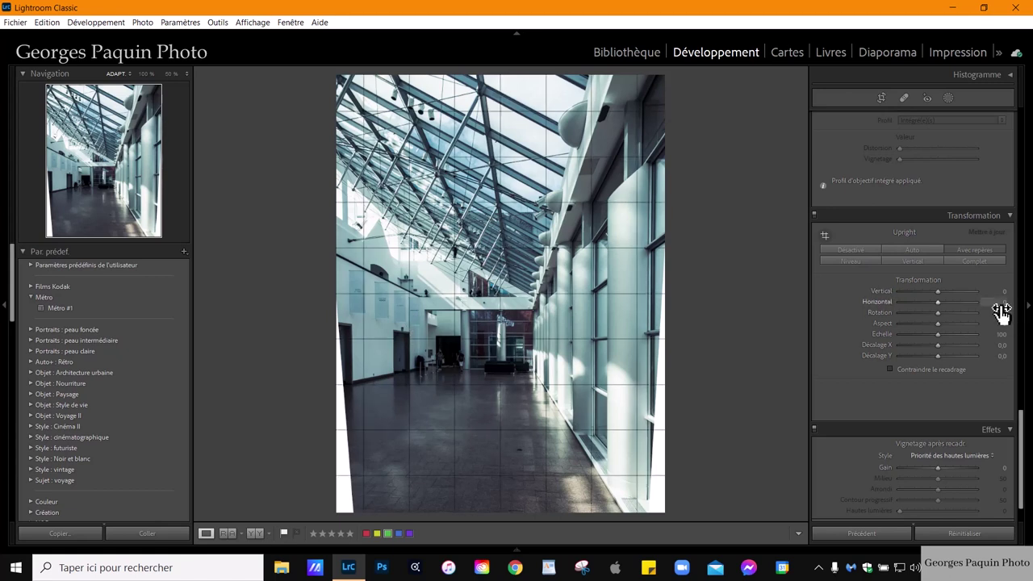
{"action": "left_click_drag", "start_coordinate": [1000, 307], "coordinate": [991, 307]}
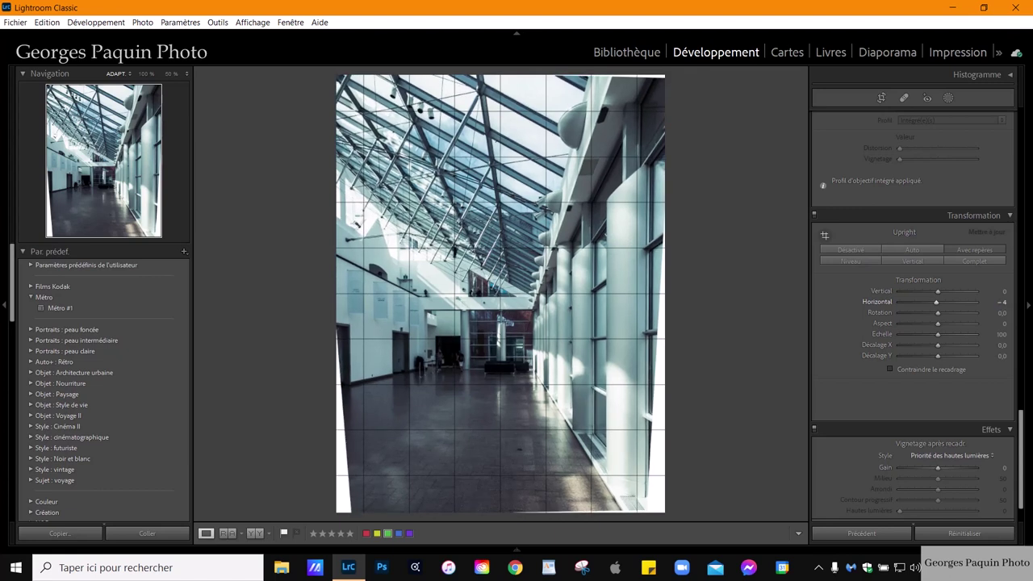
{"action": "left_click", "coordinate": [1009, 308]}
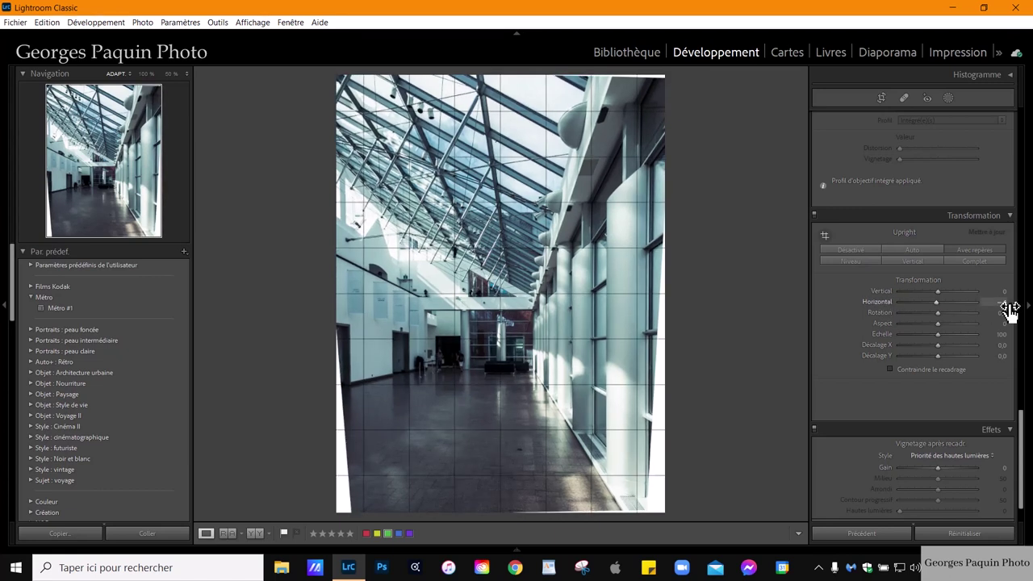
{"action": "type", "text": "-6"}
{"action": "left_click_drag", "start_coordinate": [1000, 302], "coordinate": [997, 302]}
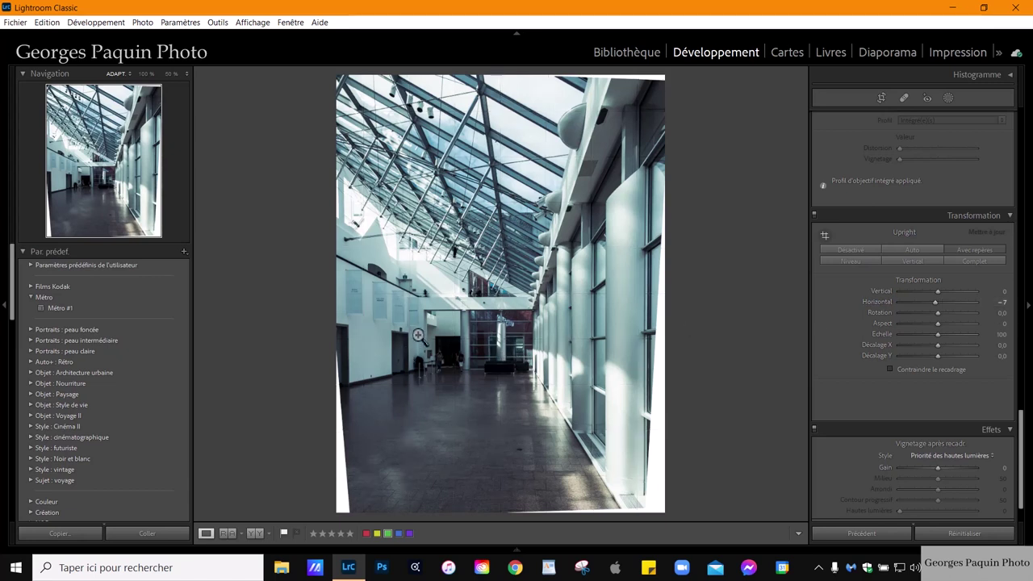
{"action": "left_click", "coordinate": [989, 322]}
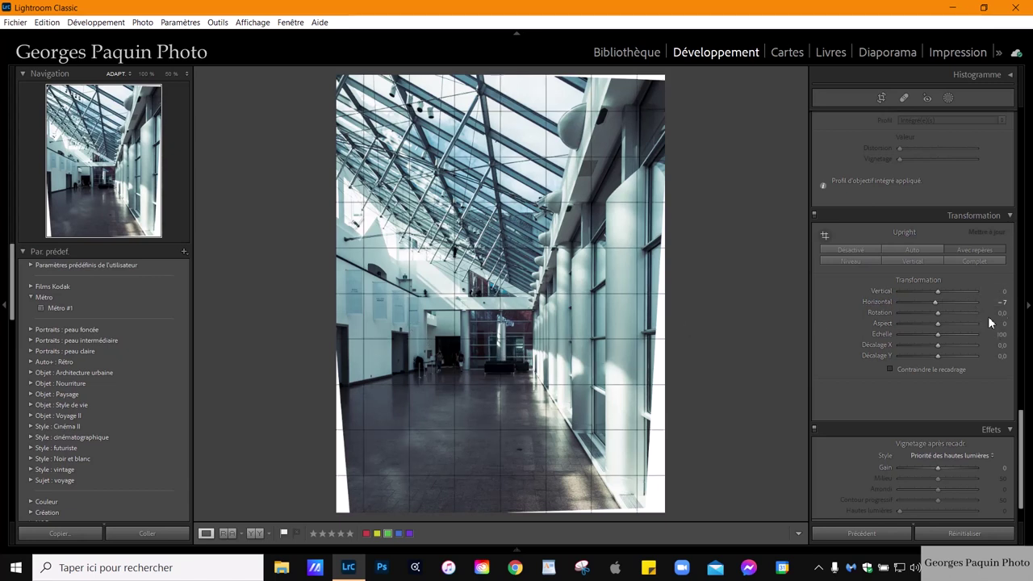
{"action": "left_click_drag", "start_coordinate": [999, 313], "coordinate": [1002, 314]}
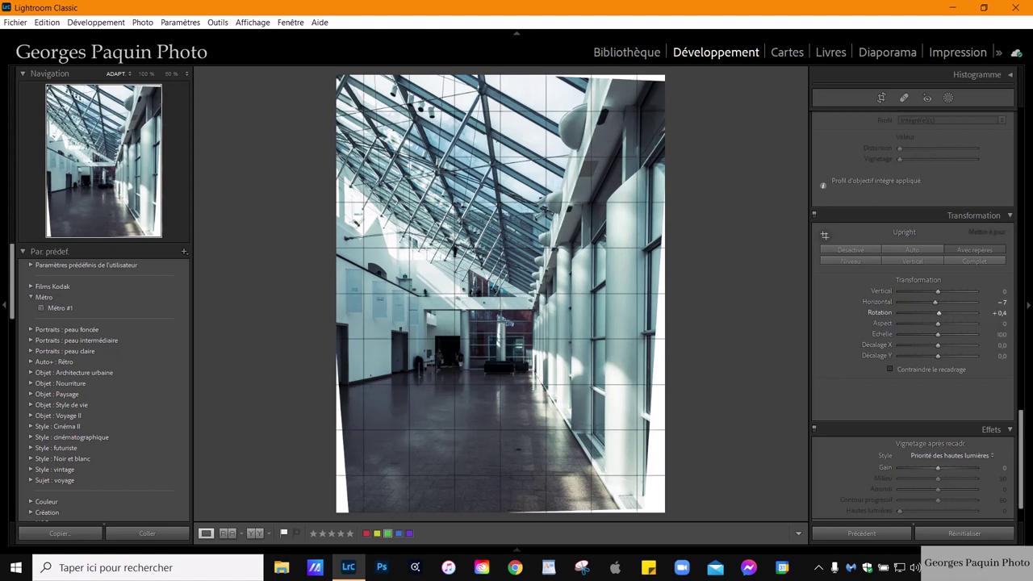
{"action": "left_click_drag", "start_coordinate": [999, 312], "coordinate": [1002, 312]}
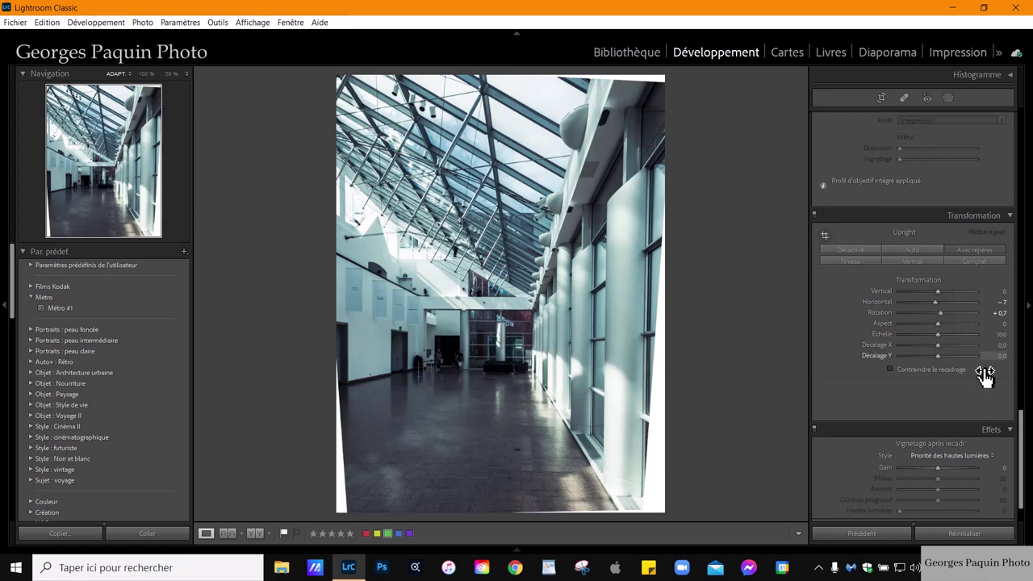
- Enable Constrain Crop in the Transform panel to remove the white edge wedges
{"action": "left_click", "coordinate": [930, 373]}
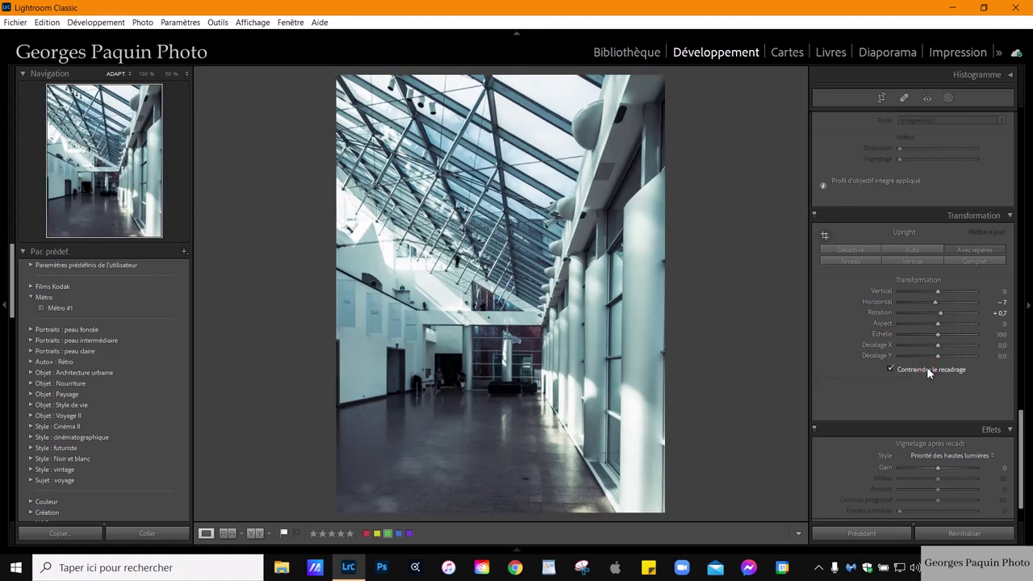